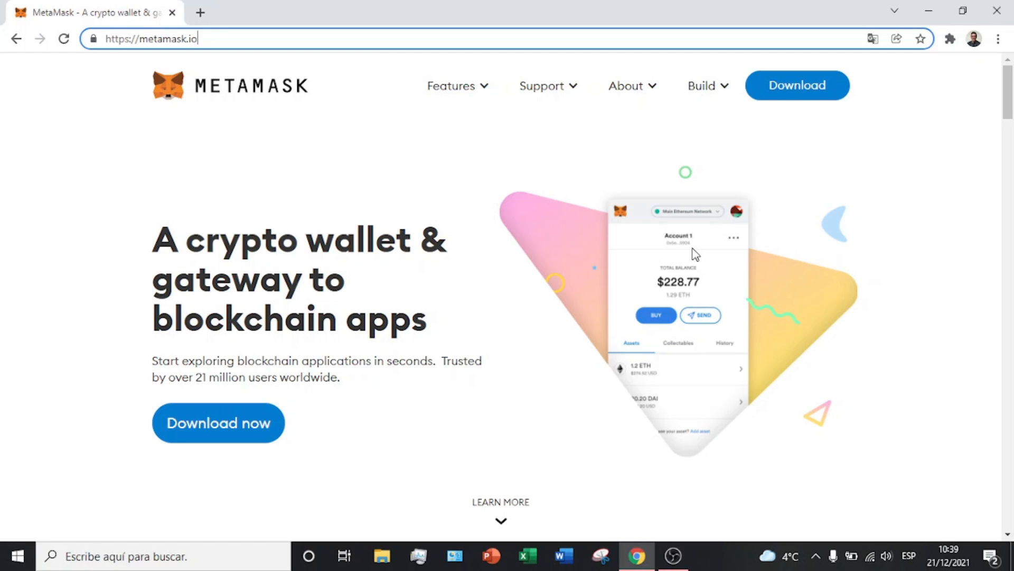
pyautogui.click(443, 228)
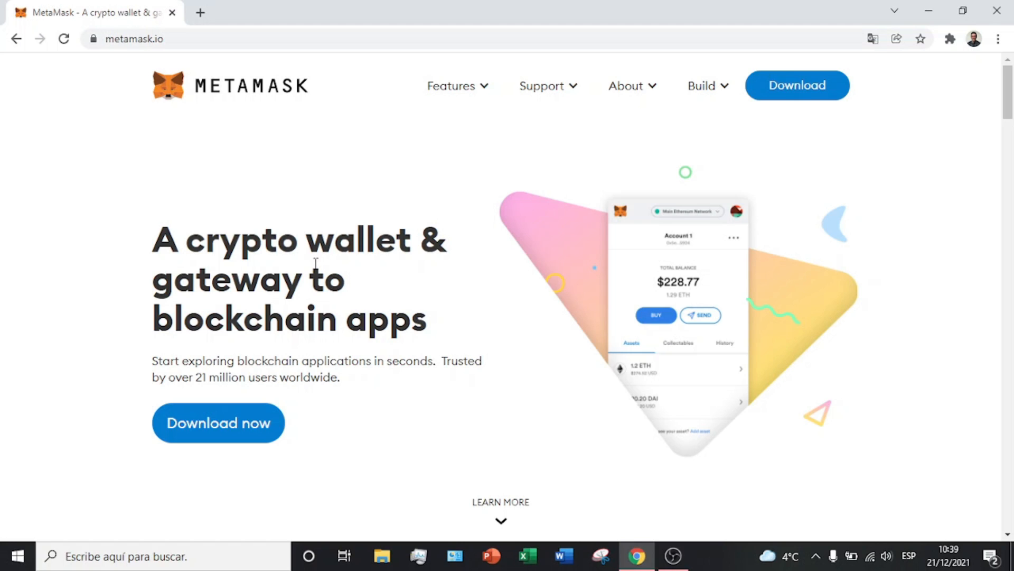
pyautogui.moveTo(240, 239); pyautogui.dragTo(367, 258)
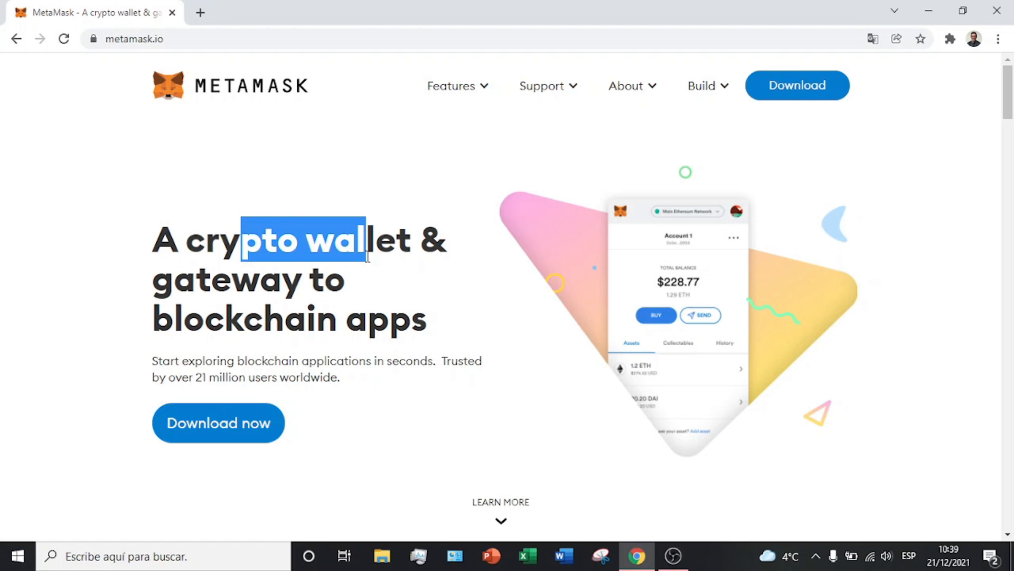
pyautogui.moveTo(196, 293); pyautogui.dragTo(368, 320)
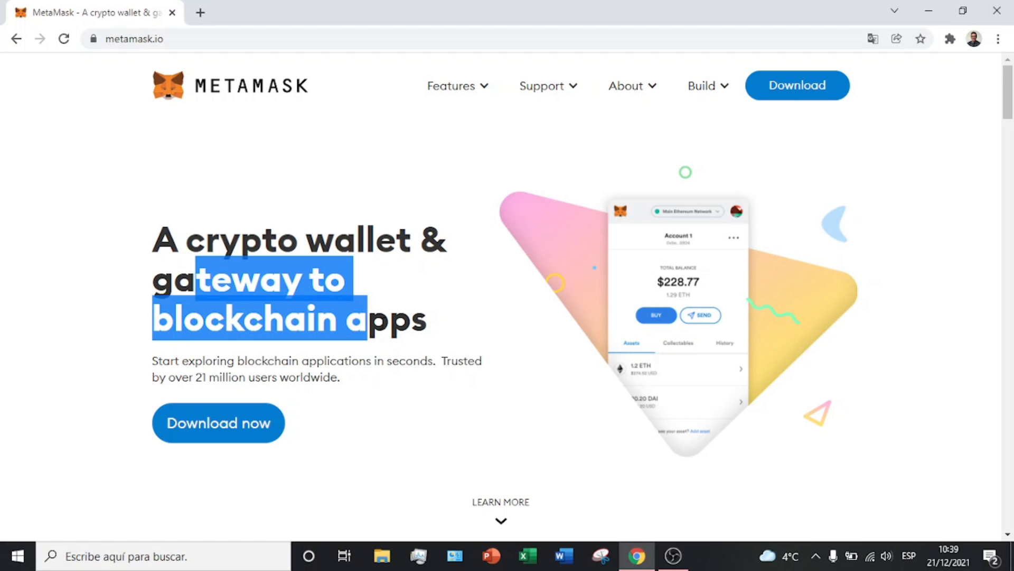
pyautogui.scroll(-3, 256, 315)
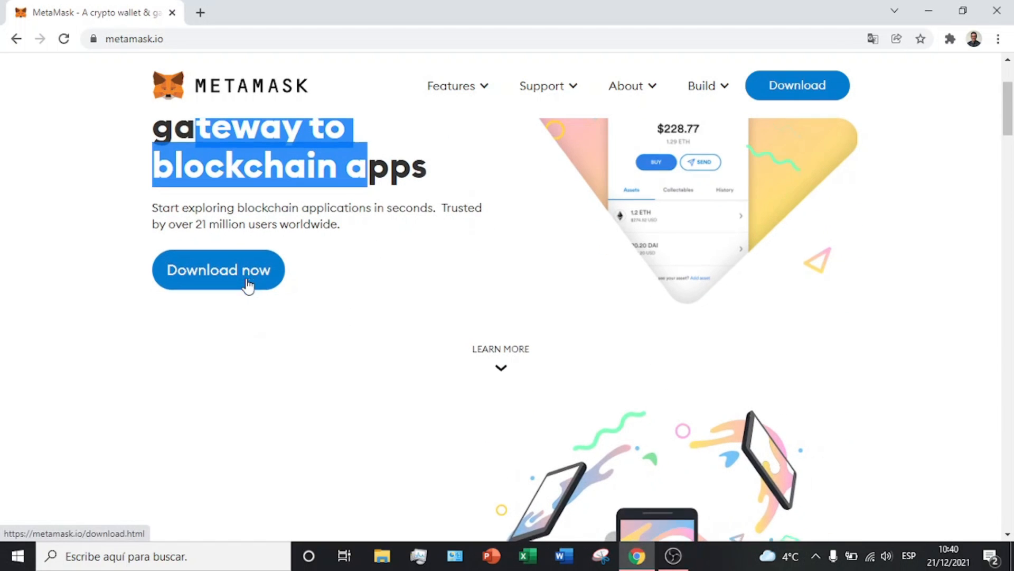
pyautogui.scroll(-4, 247, 285)
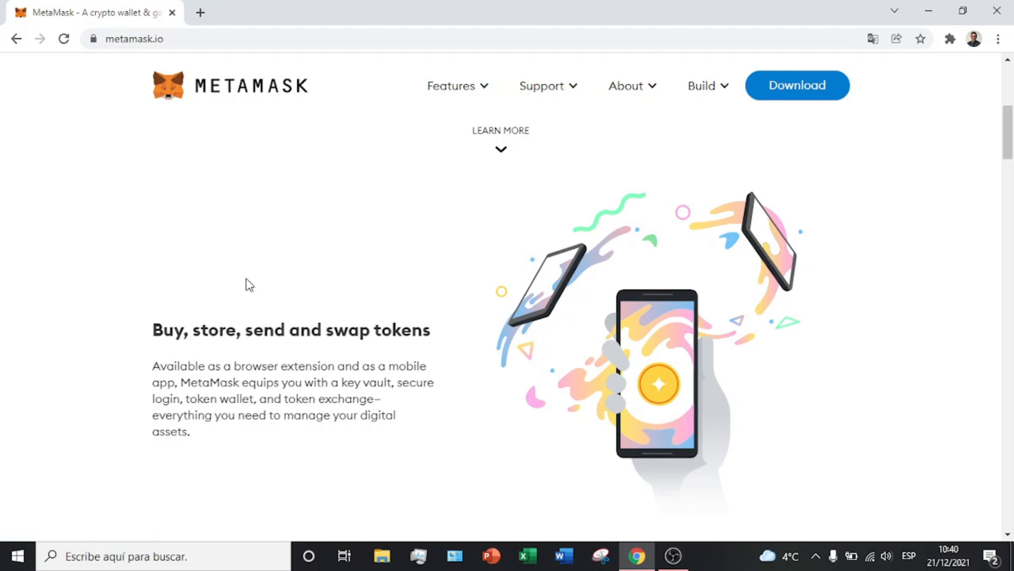
pyautogui.scroll(-1, 303, 336)
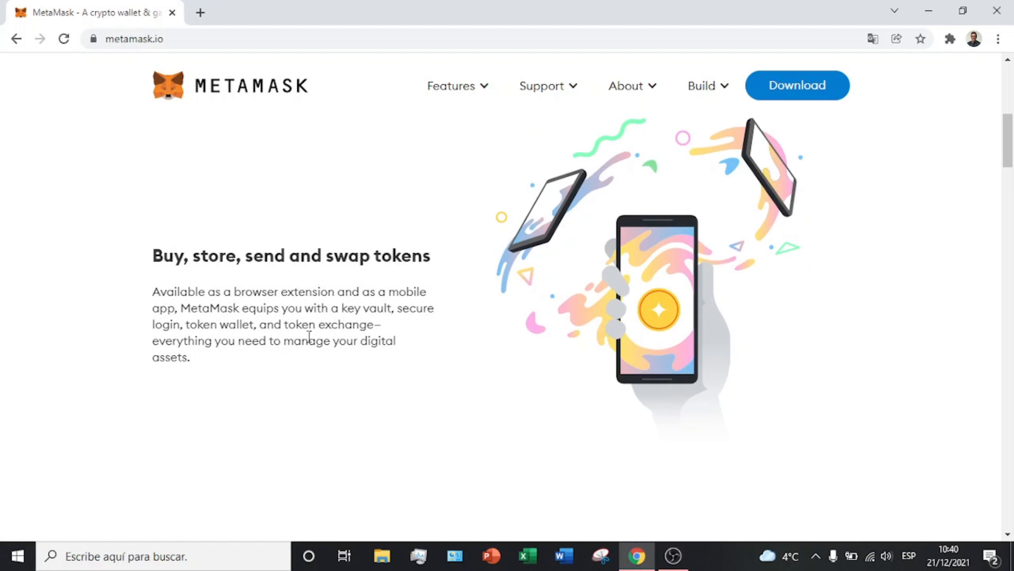
pyautogui.scroll(-7, 434, 311)
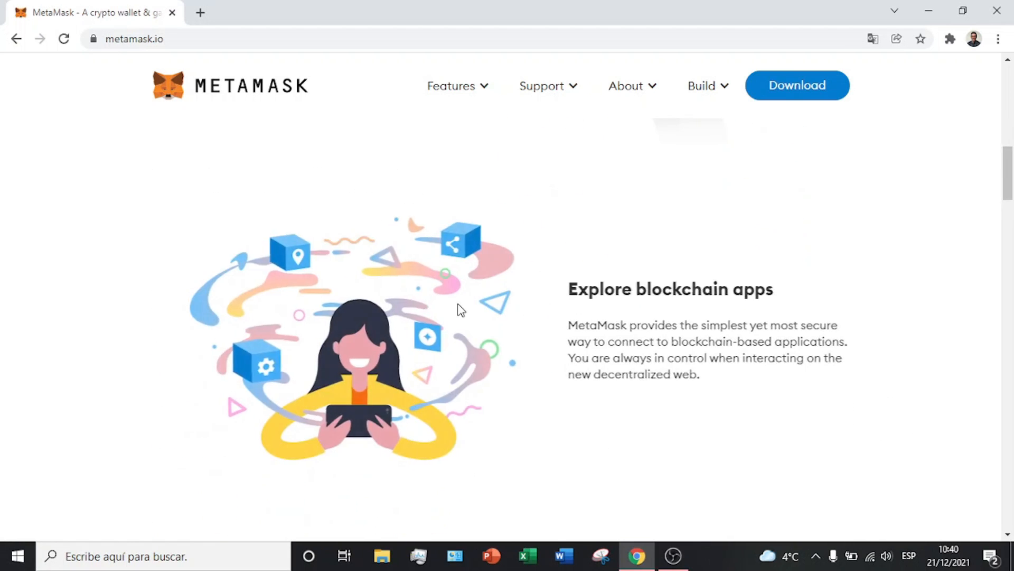
pyautogui.scroll(-10, 501, 298)
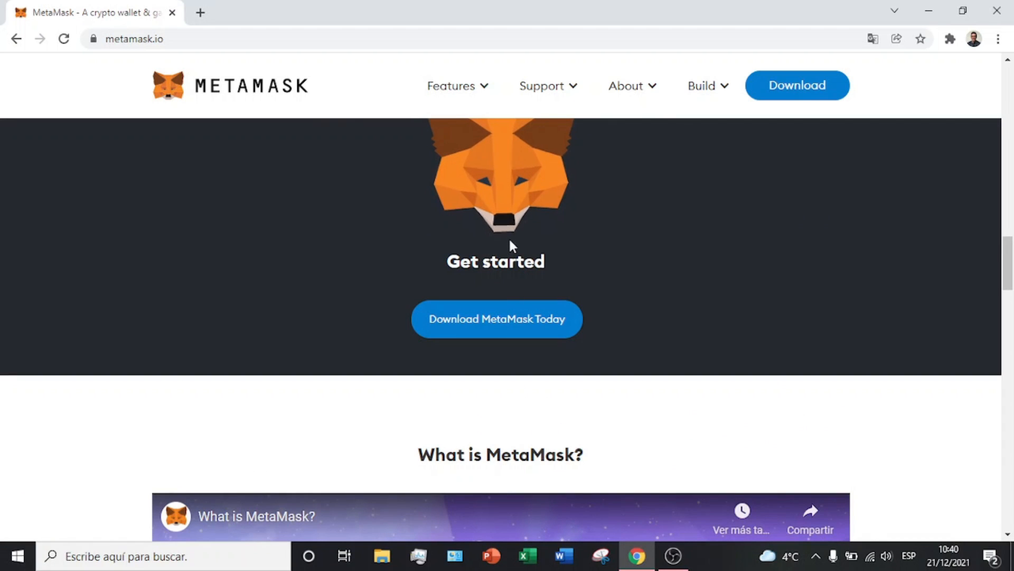
pyautogui.scroll(1, 508, 215)
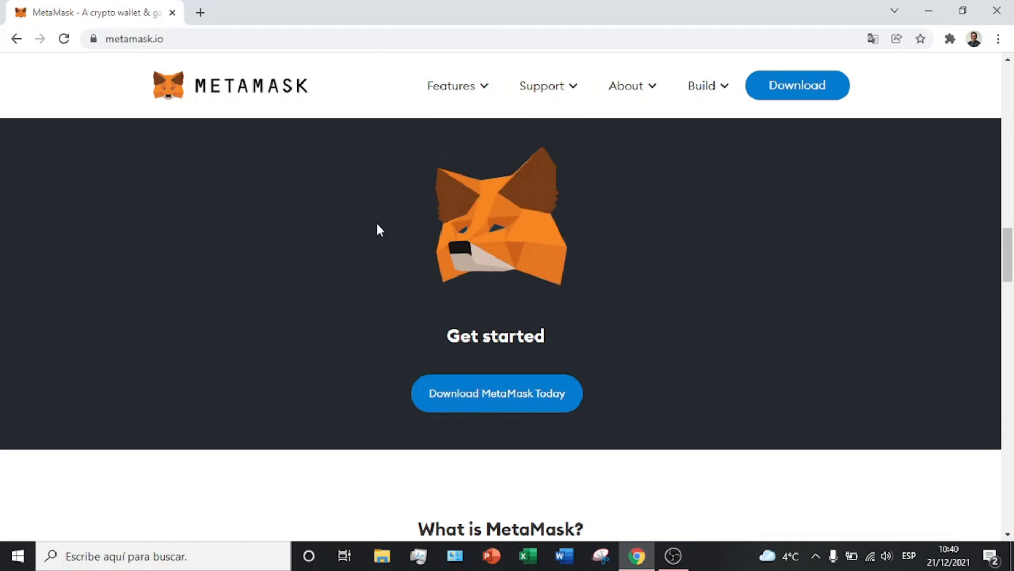
pyautogui.scroll(-12, 455, 410)
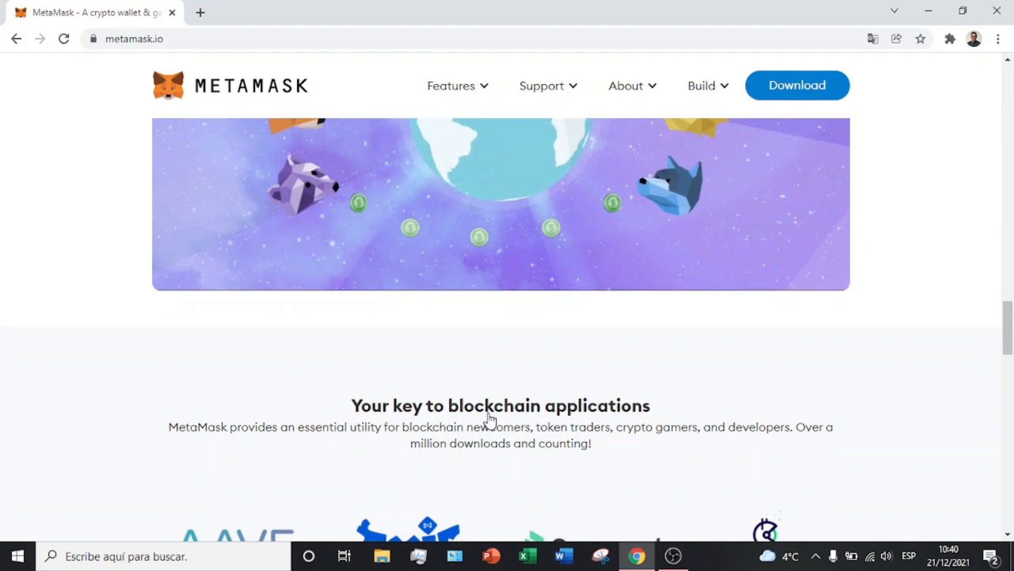
pyautogui.scroll(-3, 489, 419)
pyautogui.moveTo(276, 278); pyautogui.dragTo(456, 272)
pyautogui.scroll(-4, 458, 277)
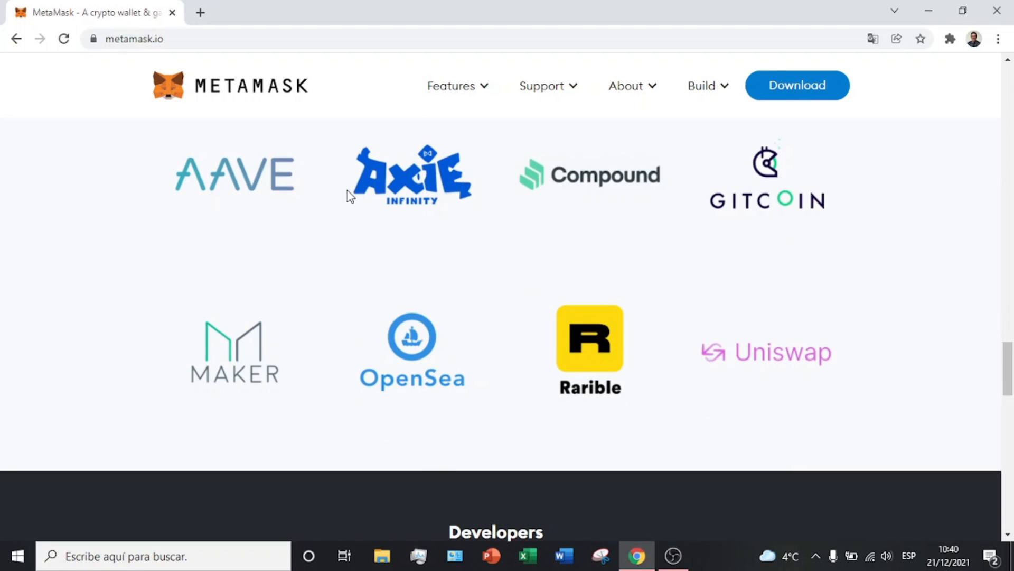
pyautogui.scroll(-5, 861, 309)
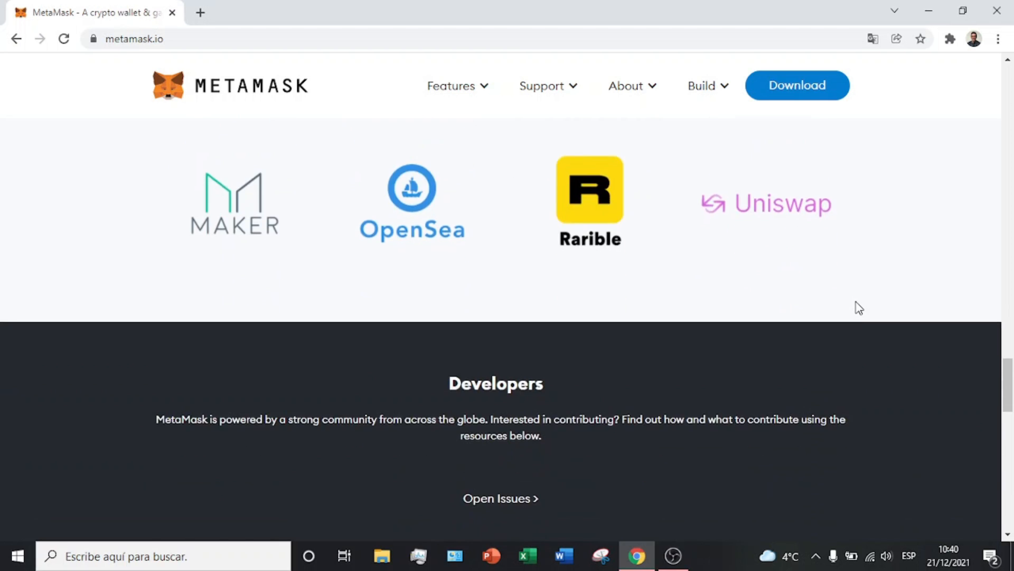
pyautogui.scroll(-1, 523, 267)
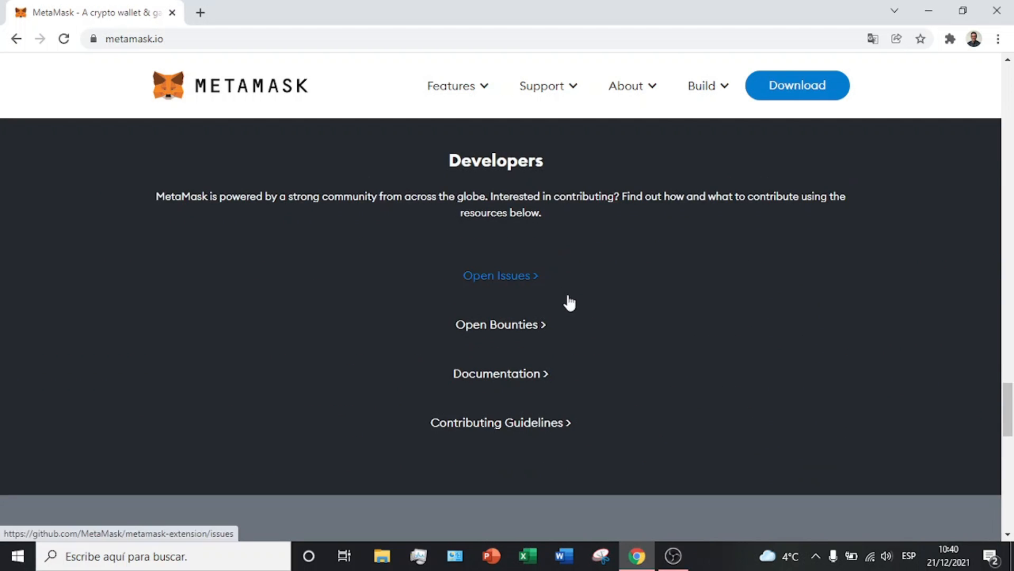
pyautogui.scroll(8, 555, 264)
pyautogui.moveTo(485, 89)
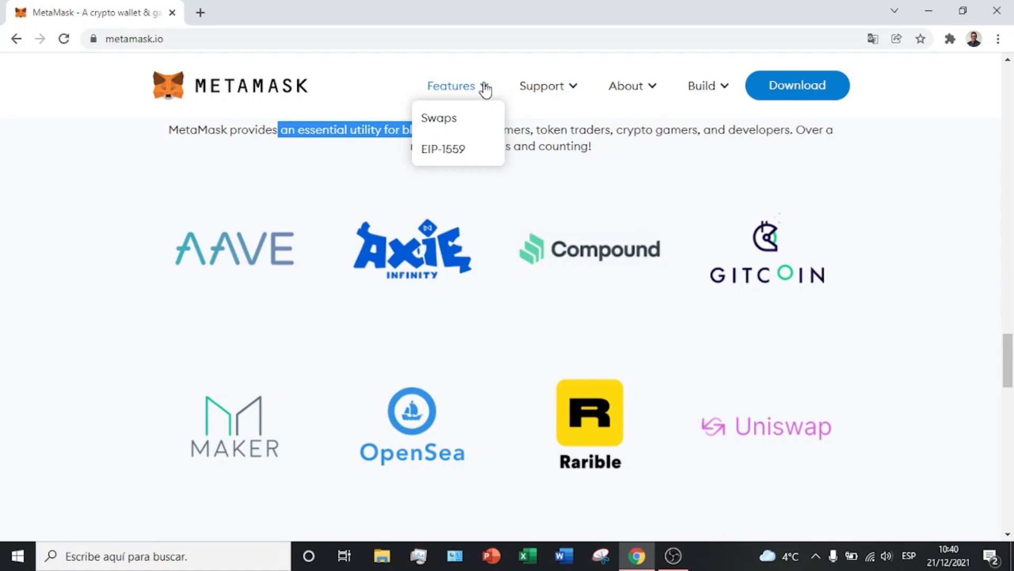
# Step: Open MetaMask's Swaps page and read down to its Slippage protection section
pyautogui.click(423, 119)
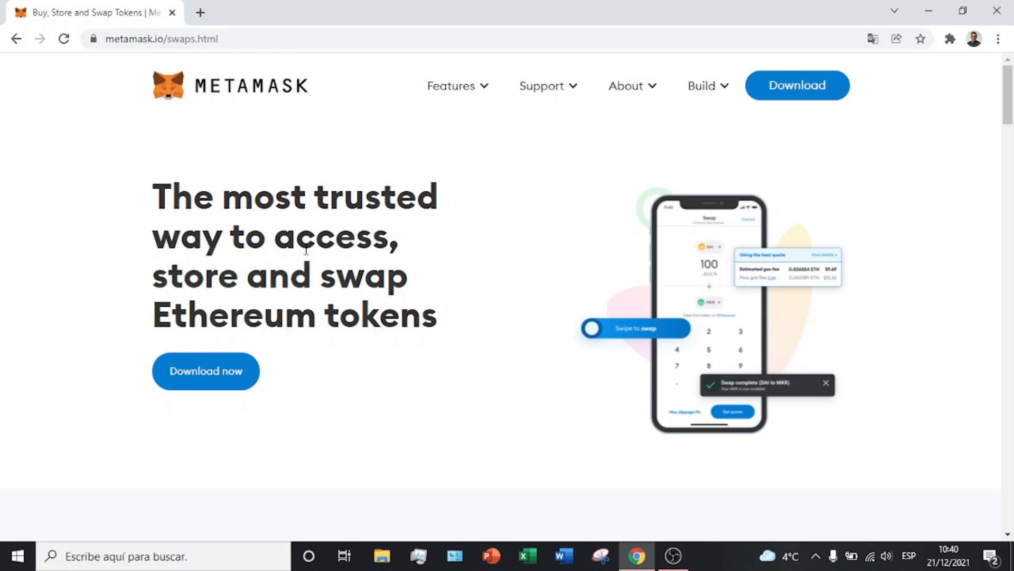
pyautogui.scroll(-8, 425, 302)
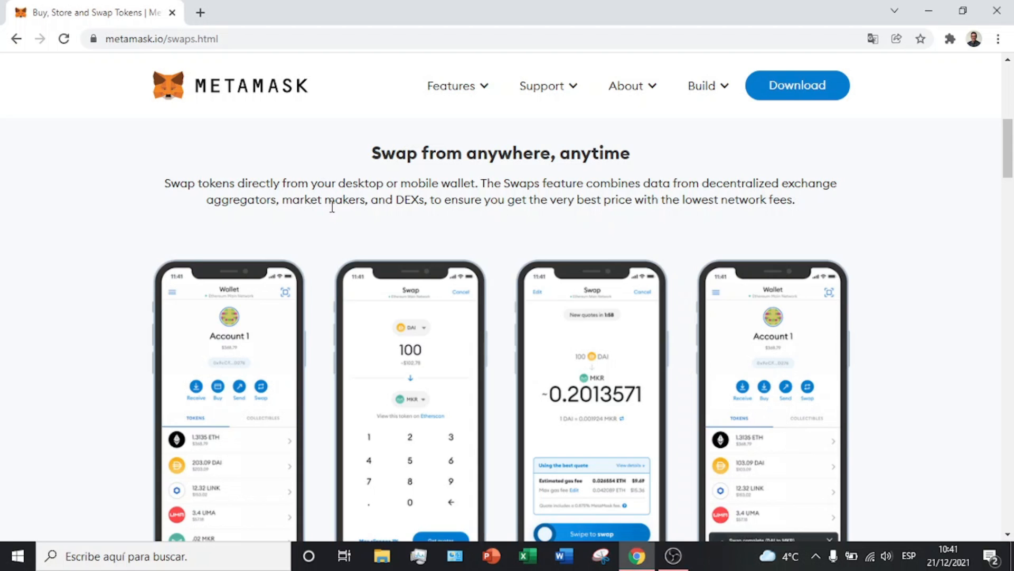
pyautogui.scroll(-2, 362, 245)
pyautogui.scroll(1, 363, 243)
pyautogui.scroll(-7, 362, 244)
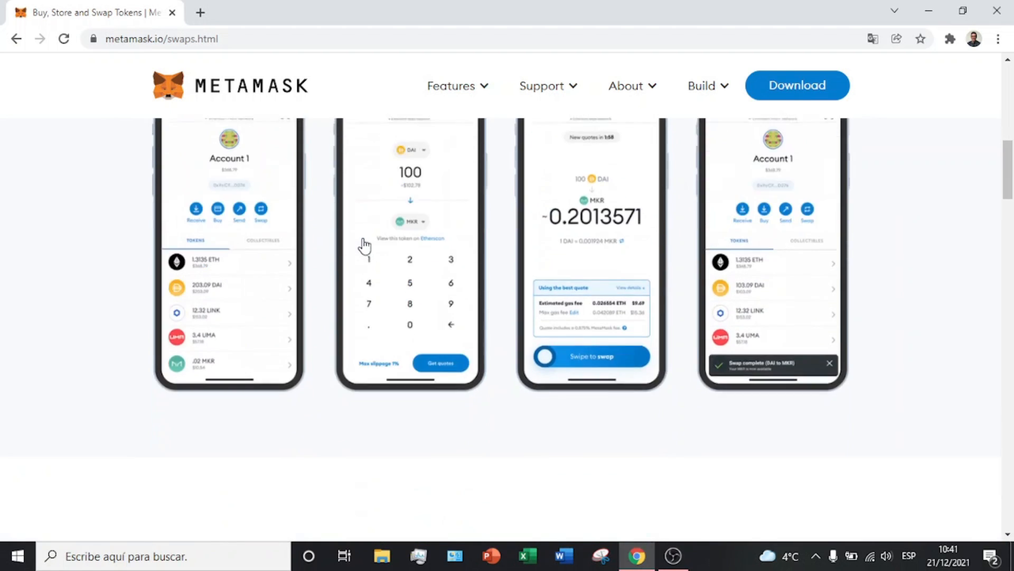
pyautogui.scroll(-3, 365, 246)
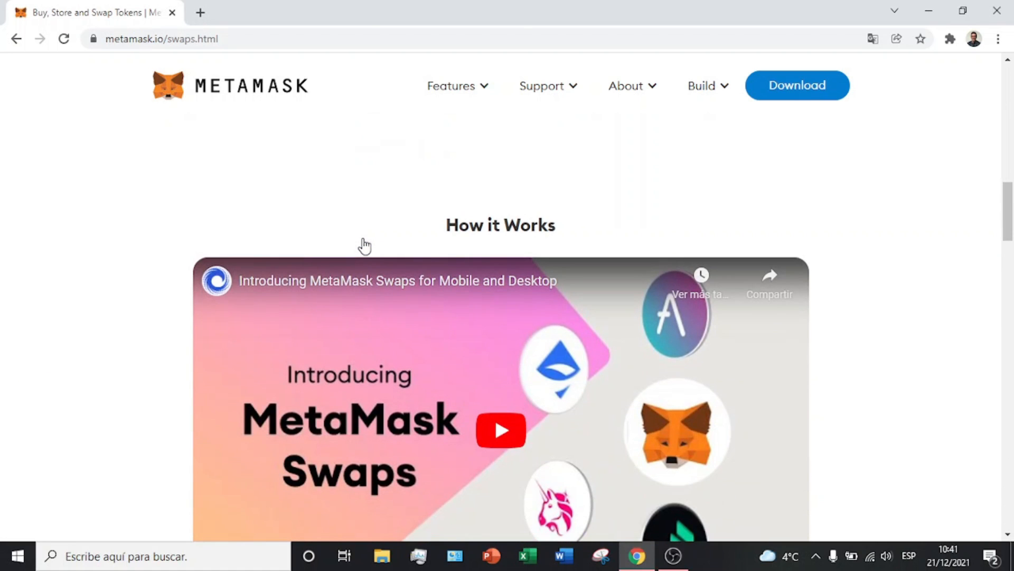
pyautogui.scroll(-1, 365, 246)
pyautogui.scroll(-3, 365, 246)
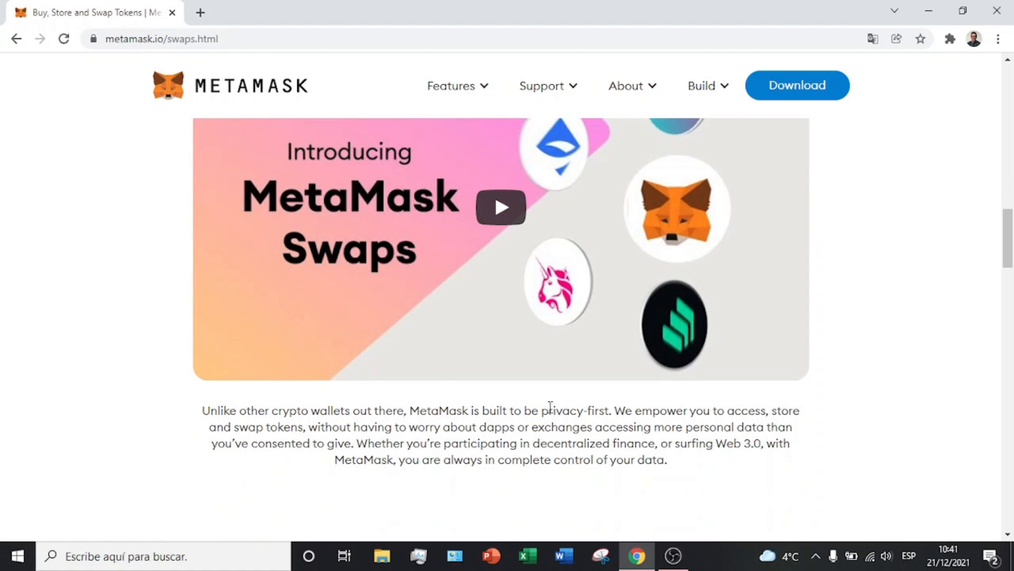
pyautogui.scroll(-3, 550, 406)
pyautogui.scroll(-3, 549, 362)
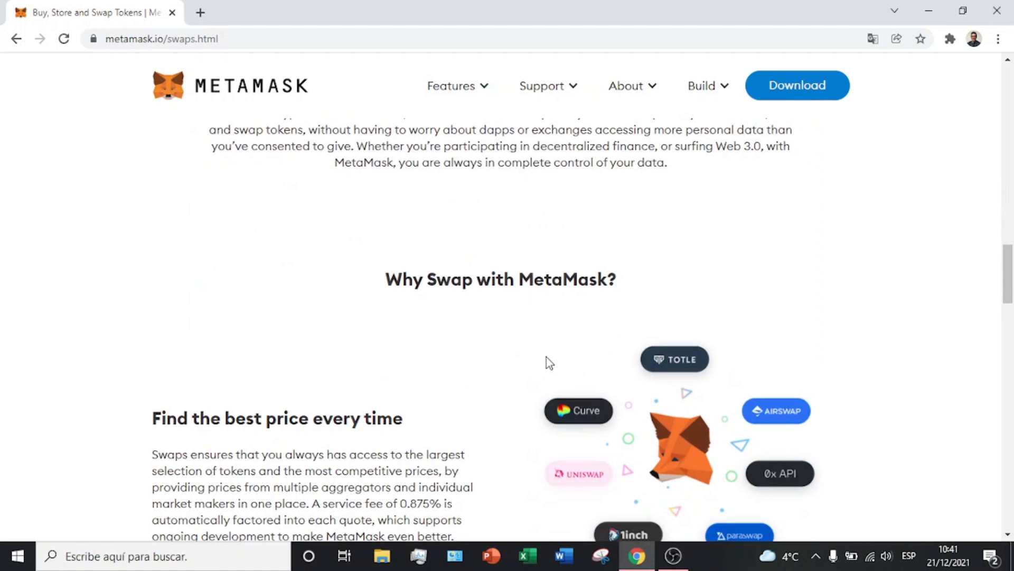
pyautogui.scroll(-1, 548, 362)
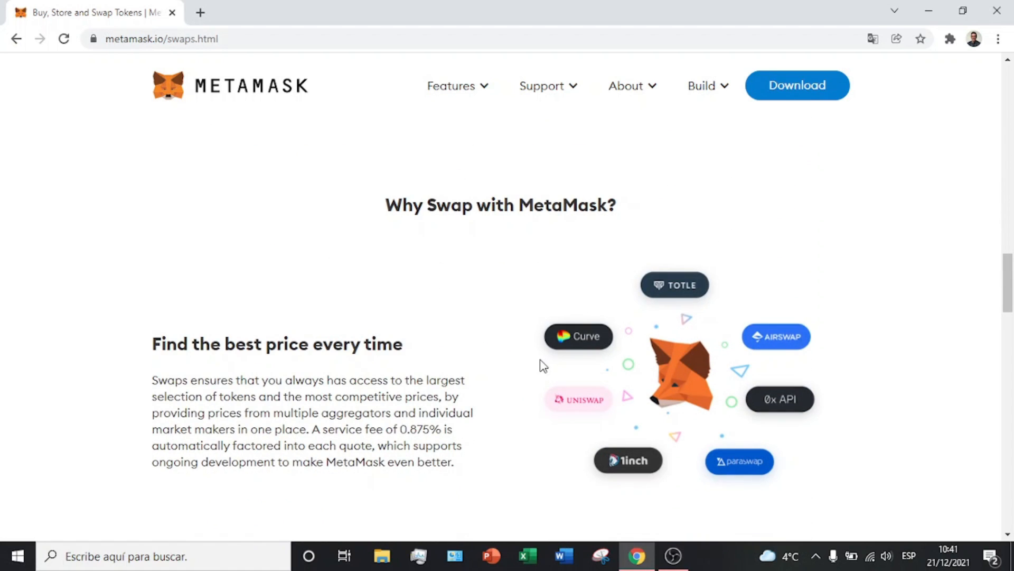
pyautogui.scroll(-3, 516, 378)
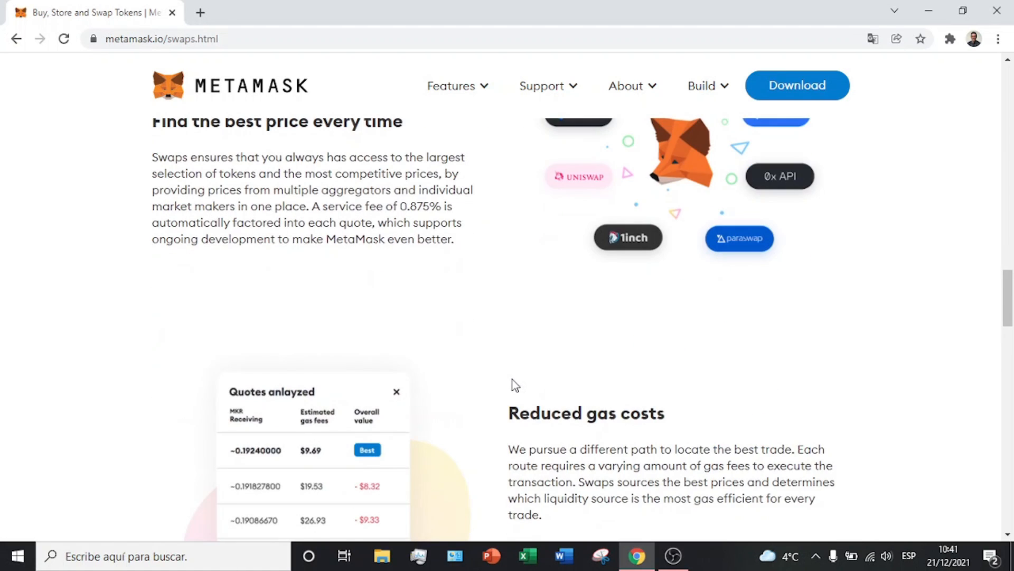
pyautogui.scroll(-2, 515, 384)
pyautogui.scroll(-5, 512, 379)
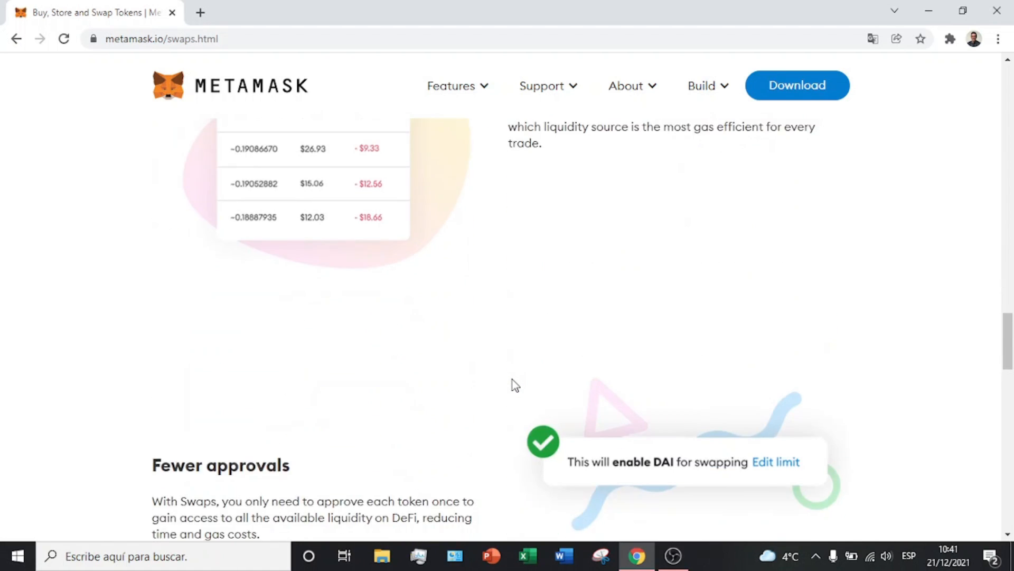
pyautogui.scroll(-5, 504, 380)
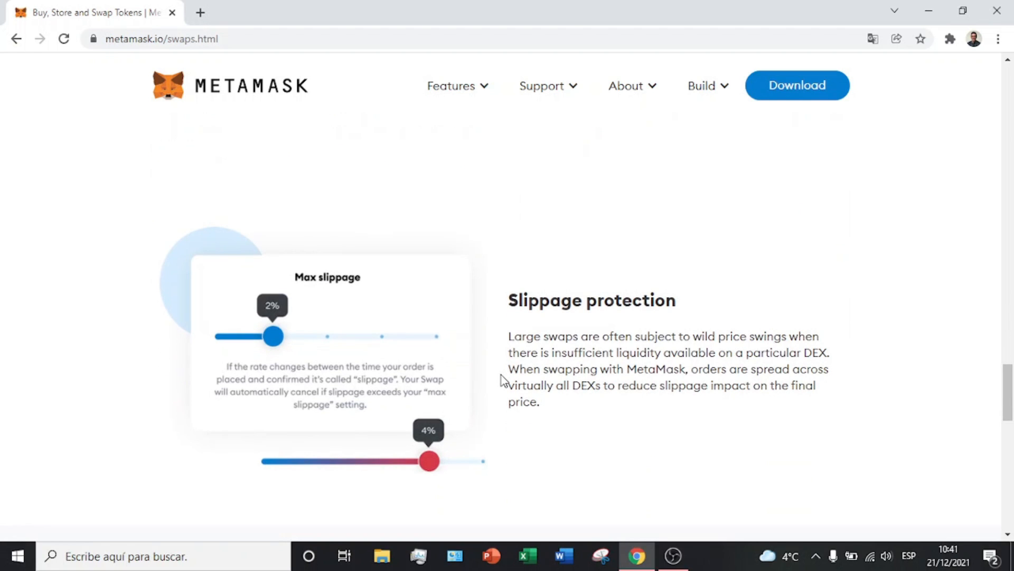
pyautogui.scroll(-5, 502, 379)
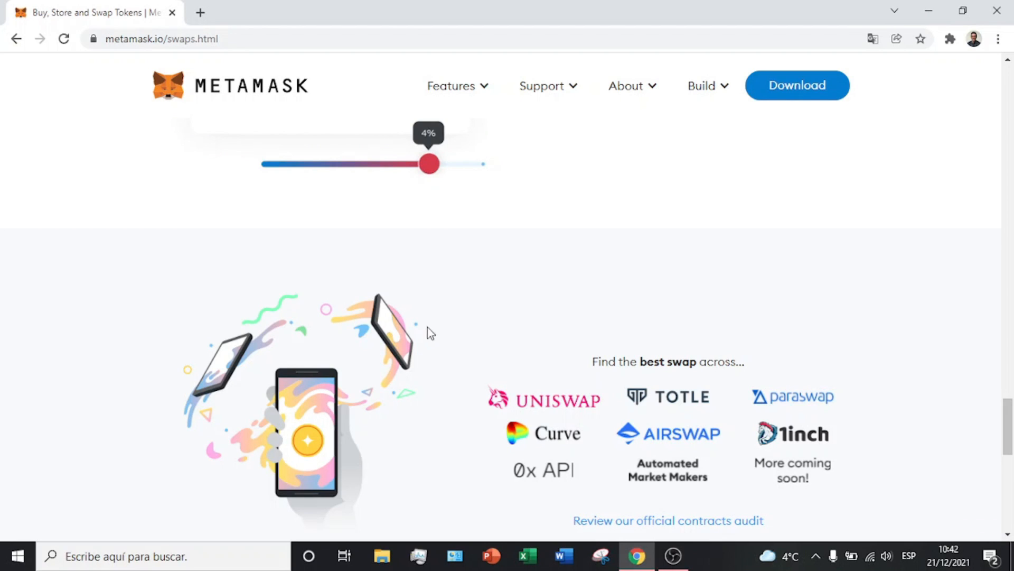
# Step: Go to metamask.io/download.html, the 'Install MetaMask for your browser' page
pyautogui.click(816, 83)
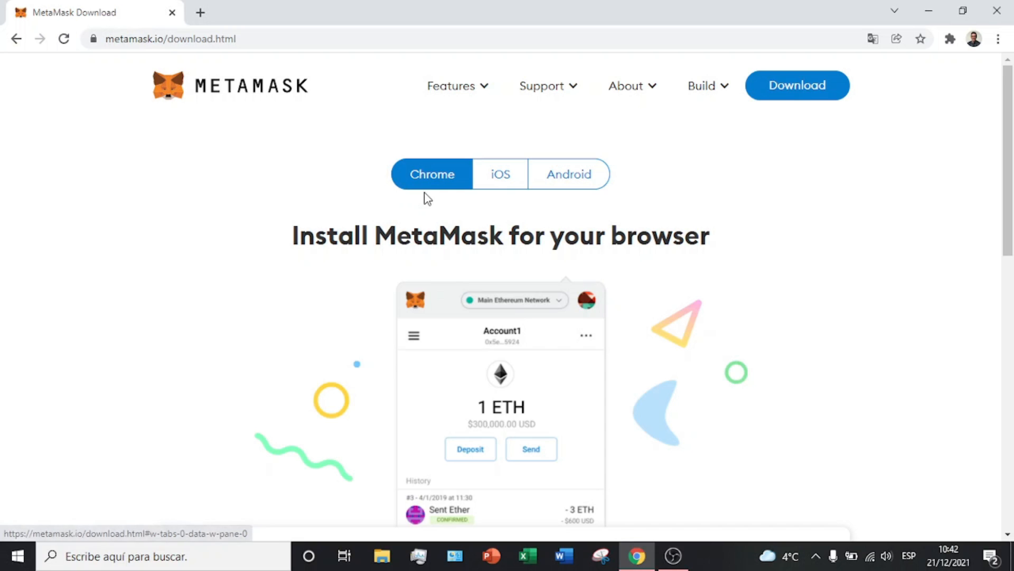
pyautogui.scroll(-6, 452, 212)
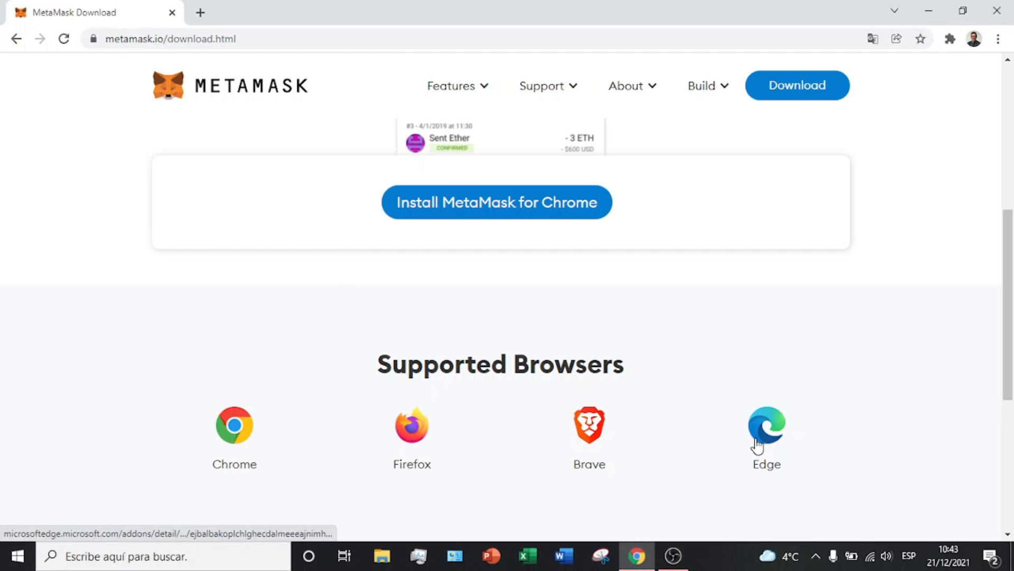
pyautogui.scroll(6, 656, 356)
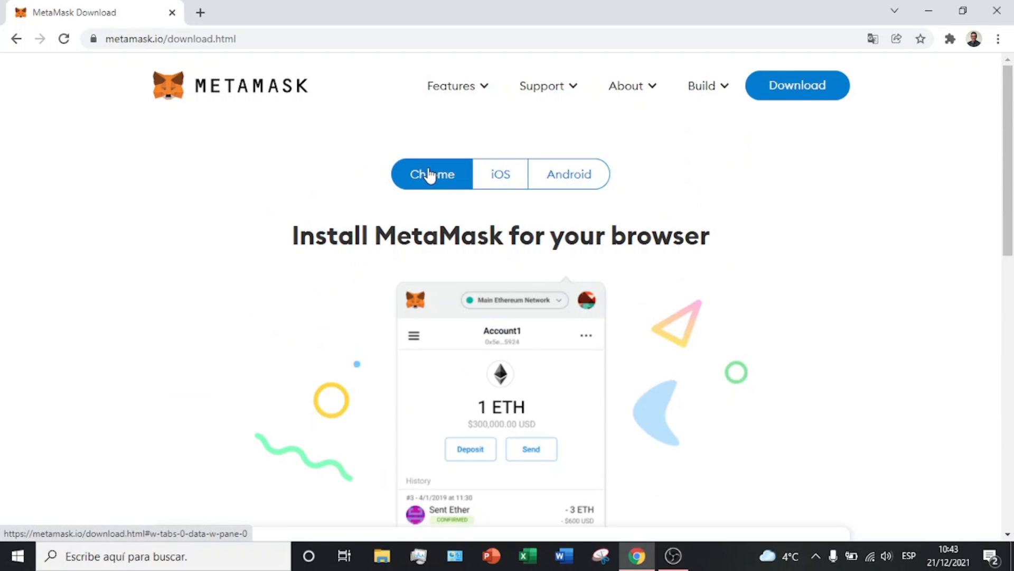
pyautogui.scroll(-4, 500, 210)
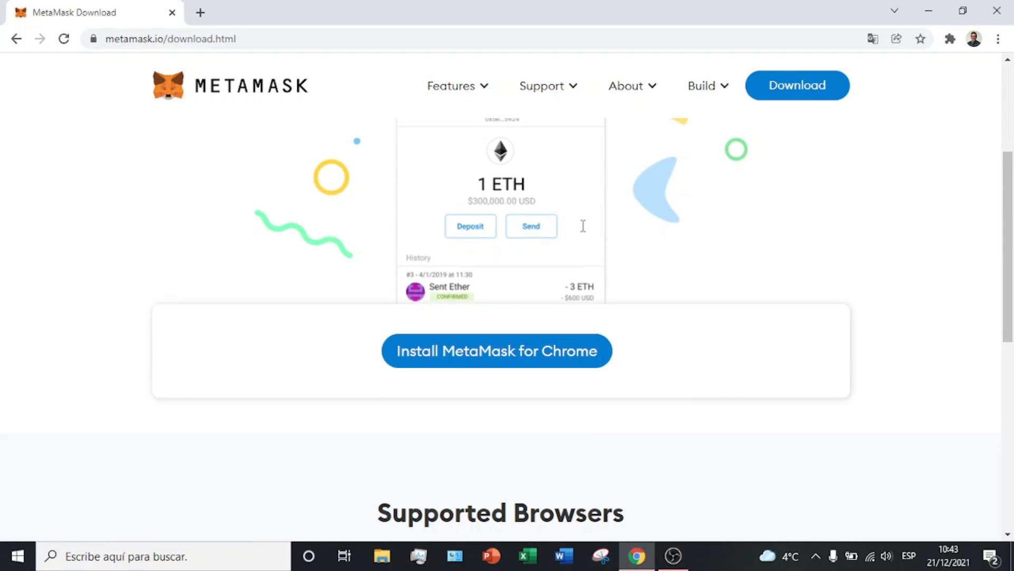
# Step: Install the MetaMask extension from its Chrome Web Store page and confirm adding it
pyautogui.click(512, 362)
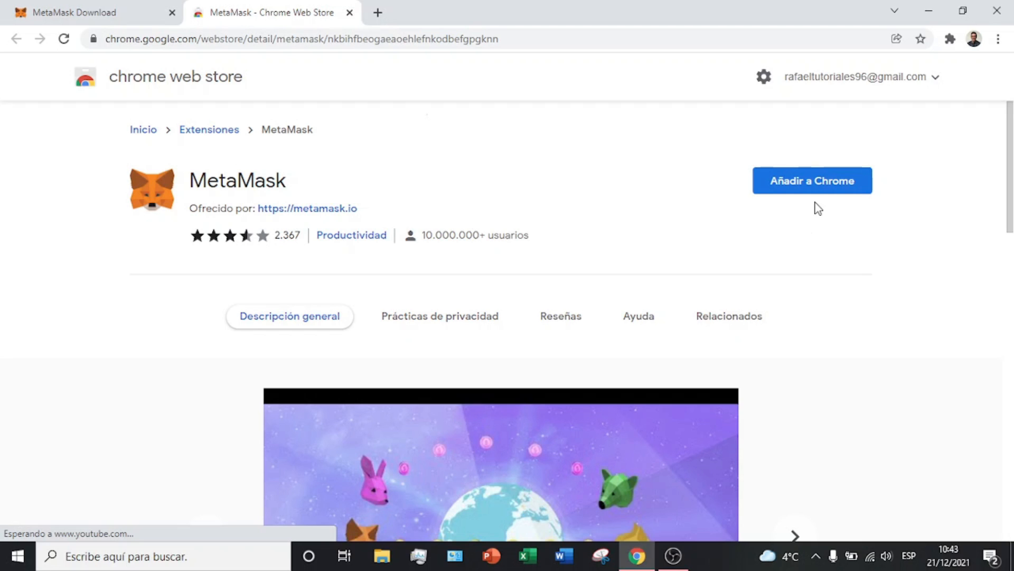
pyautogui.click(822, 188)
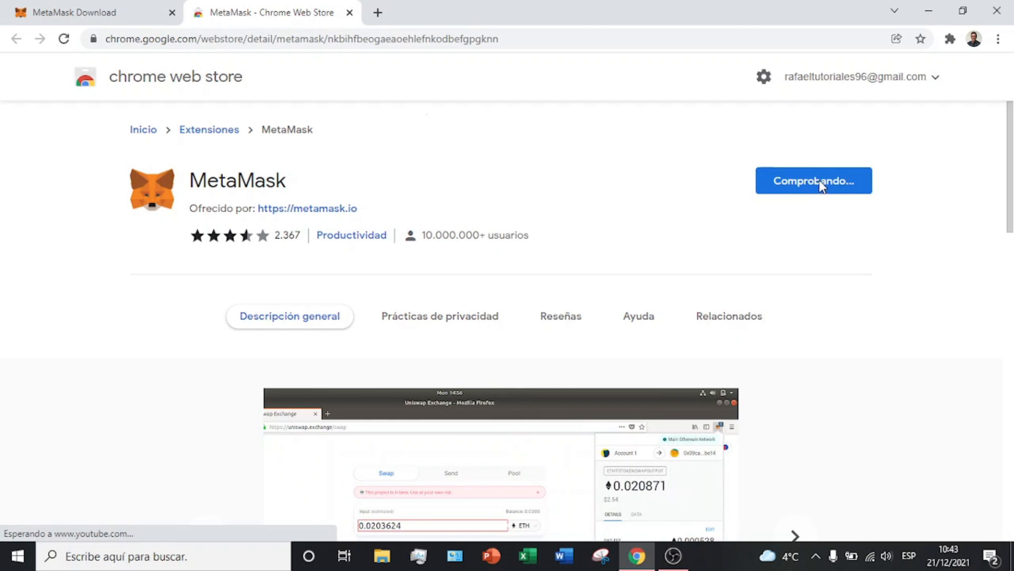
pyautogui.click(591, 210)
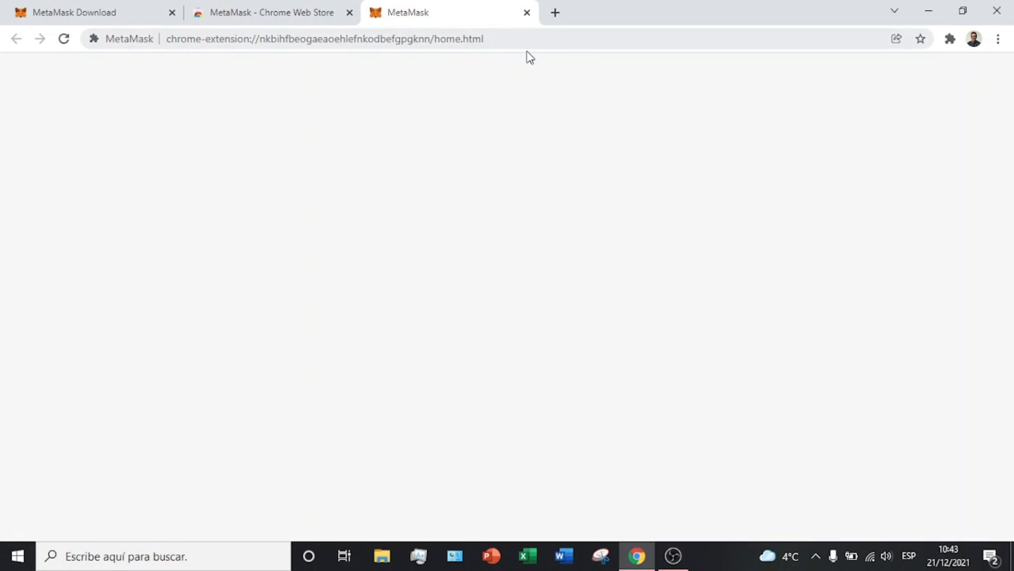
# Step: Pin MetaMask to Chrome's toolbar and open its 'Bienvenido a MetaMask' welcome tab
pyautogui.click(304, 6)
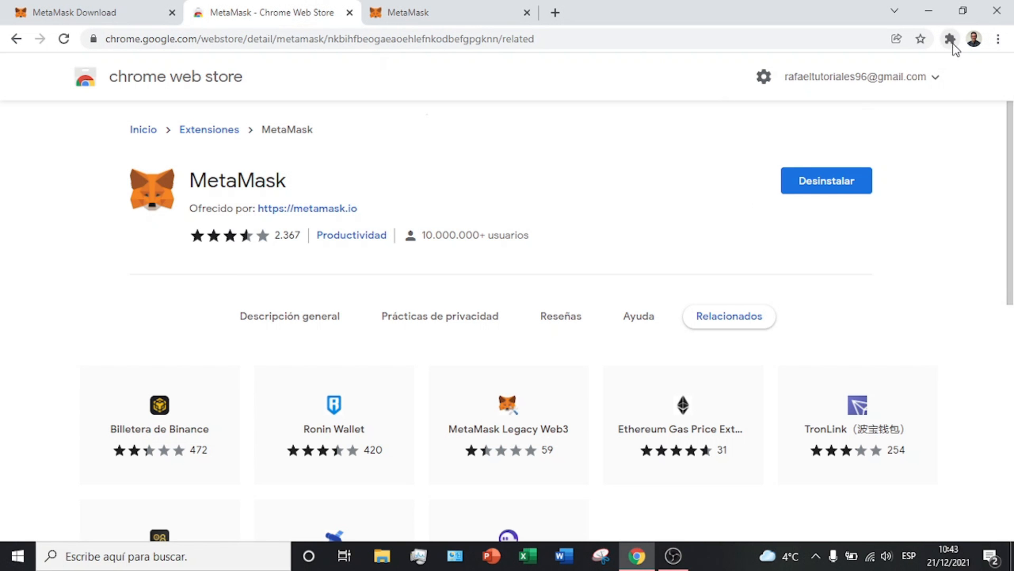
pyautogui.click(951, 40)
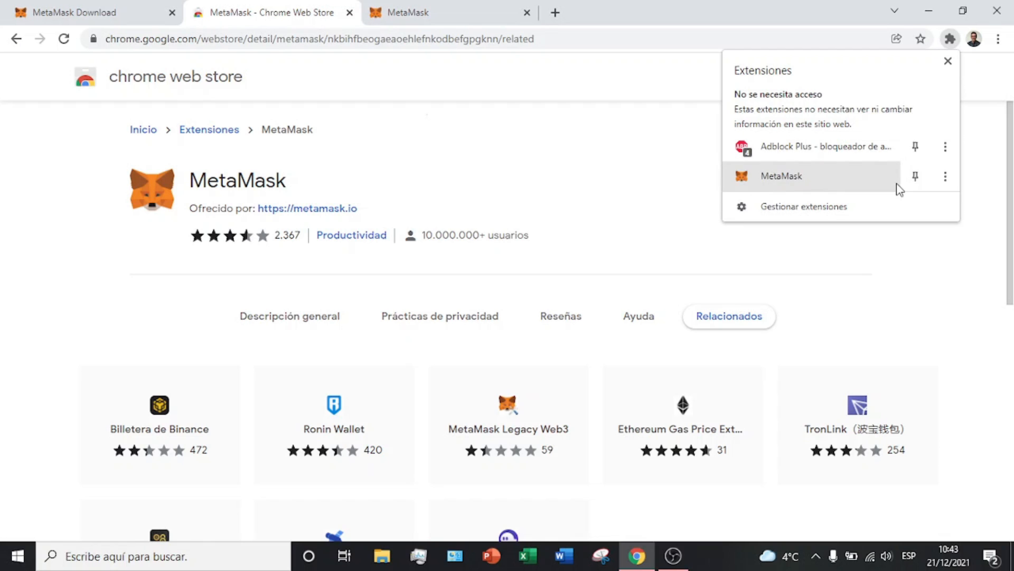
pyautogui.click(916, 179)
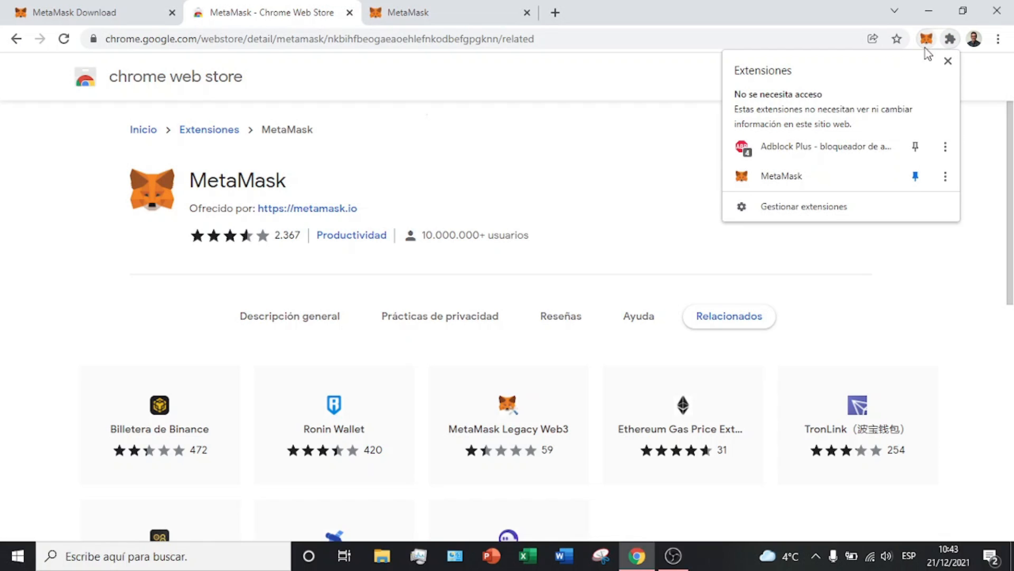
pyautogui.click(784, 176)
pyautogui.click(421, 8)
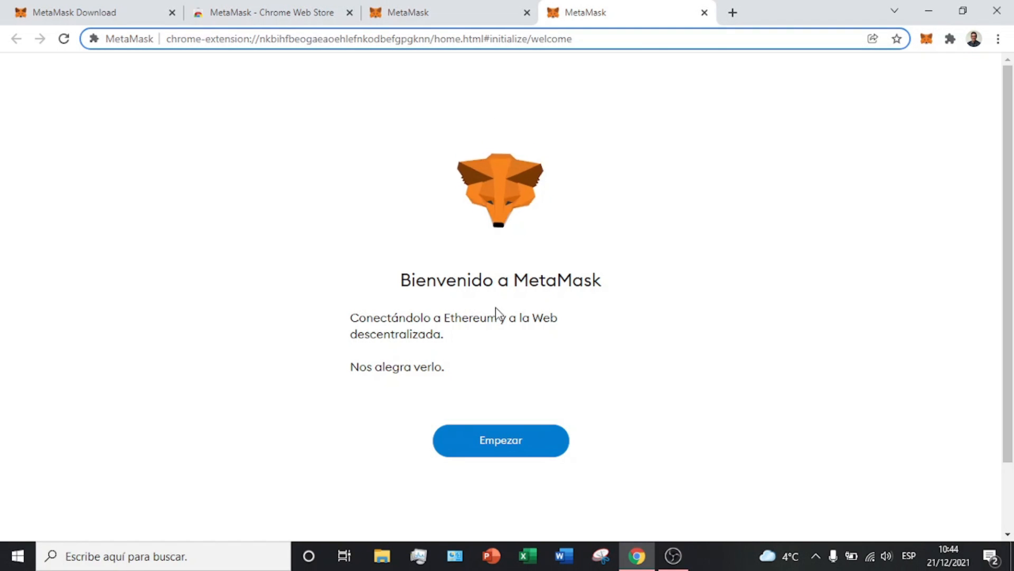
# Step: Close the duplicate MetaMask and Web Store tabs, then start setup with Empezar
pyautogui.click(527, 12)
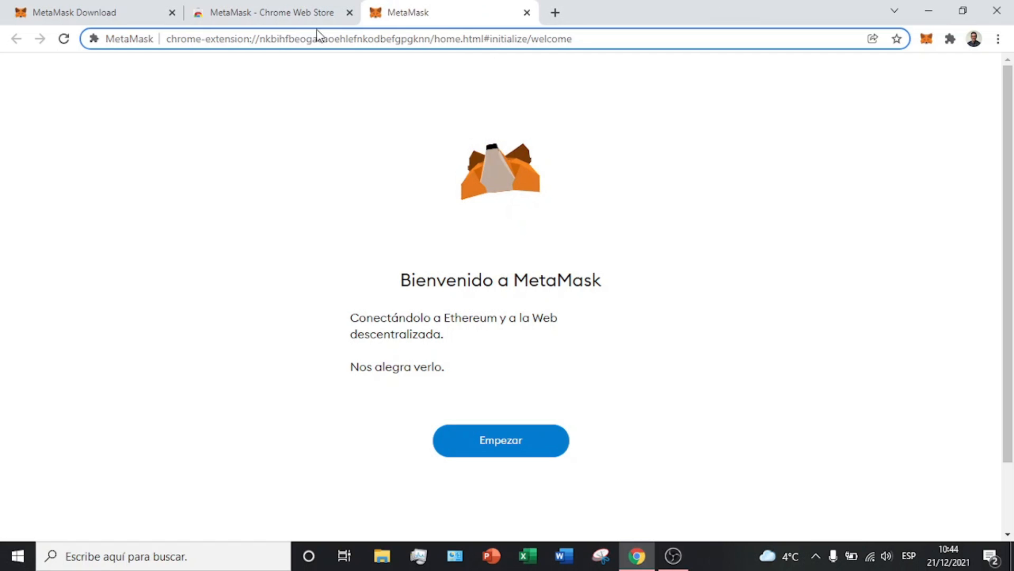
pyautogui.click(349, 12)
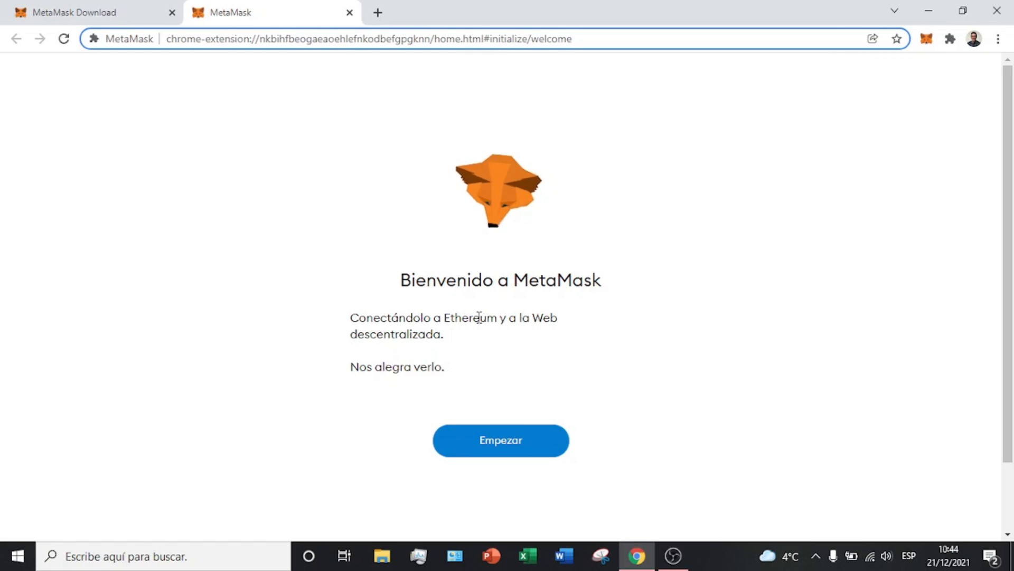
pyautogui.click(516, 448)
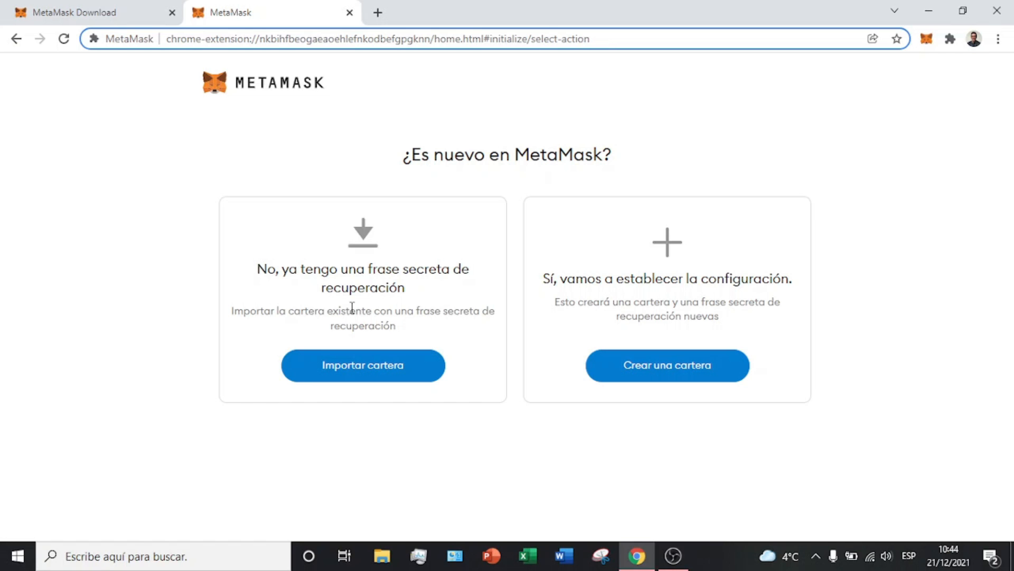
# Step: Choose Importar cartera and decline usage data sharing with No, gracias
pyautogui.click(379, 365)
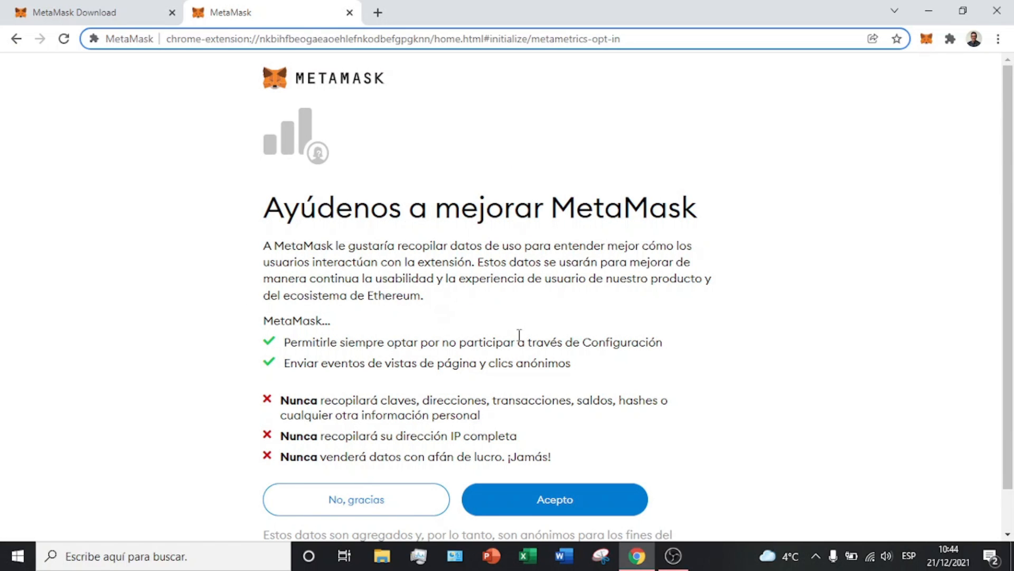
pyautogui.scroll(-1, 520, 336)
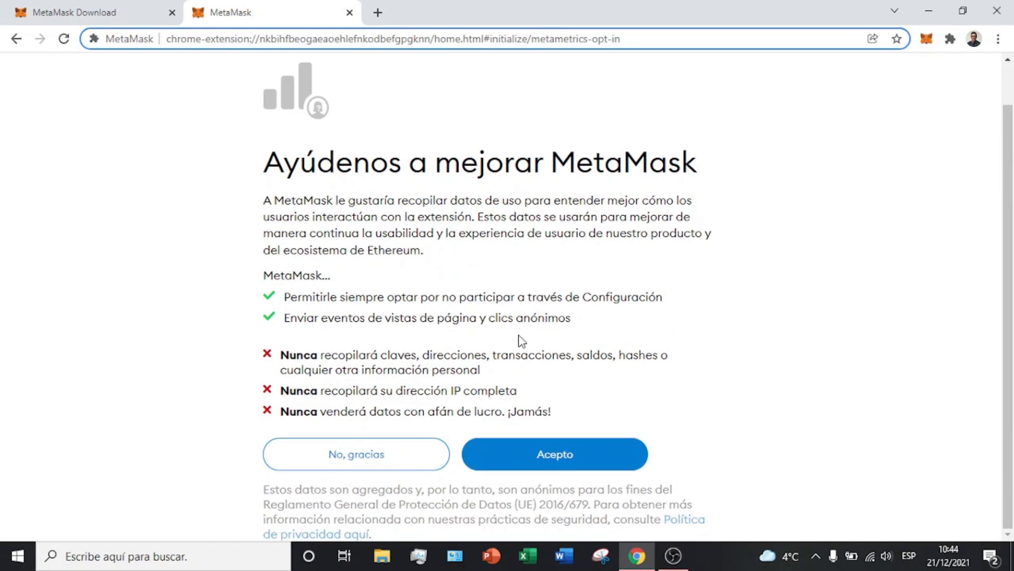
pyautogui.click(431, 451)
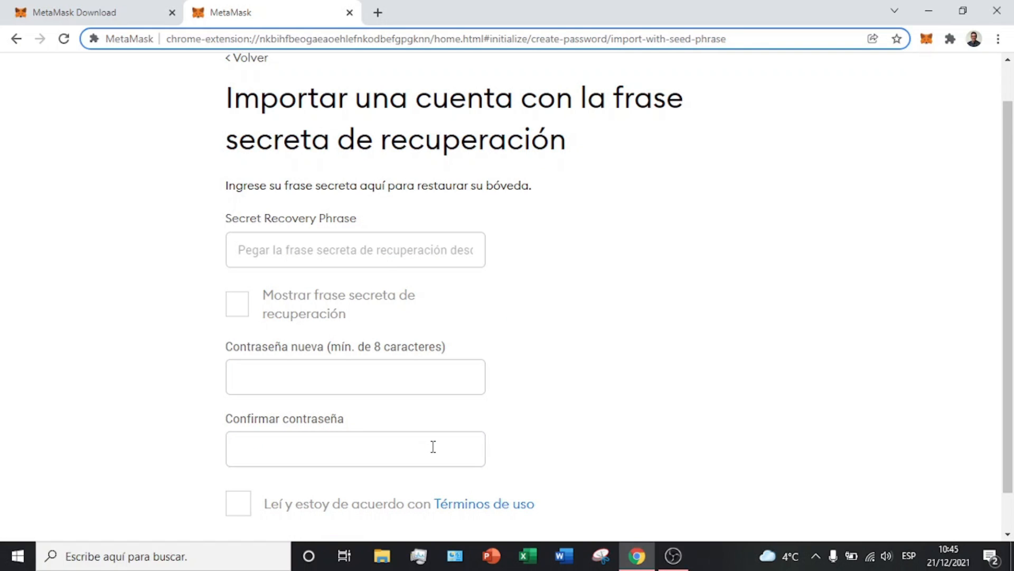
# Step: Inspect the recovery phrase and password fields, then return to the import-or-create choice
pyautogui.click(375, 249)
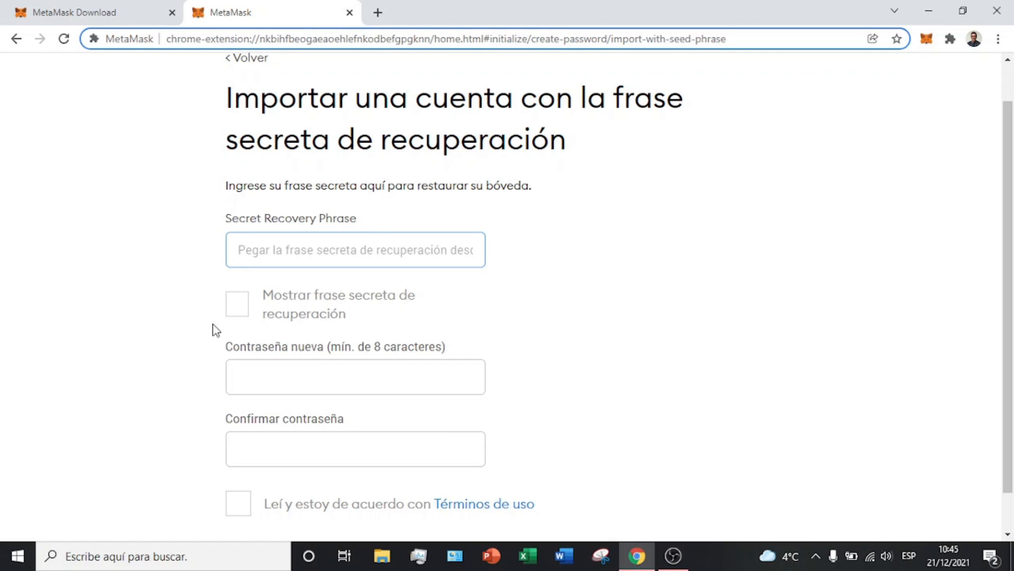
pyautogui.click(333, 376)
pyautogui.click(318, 447)
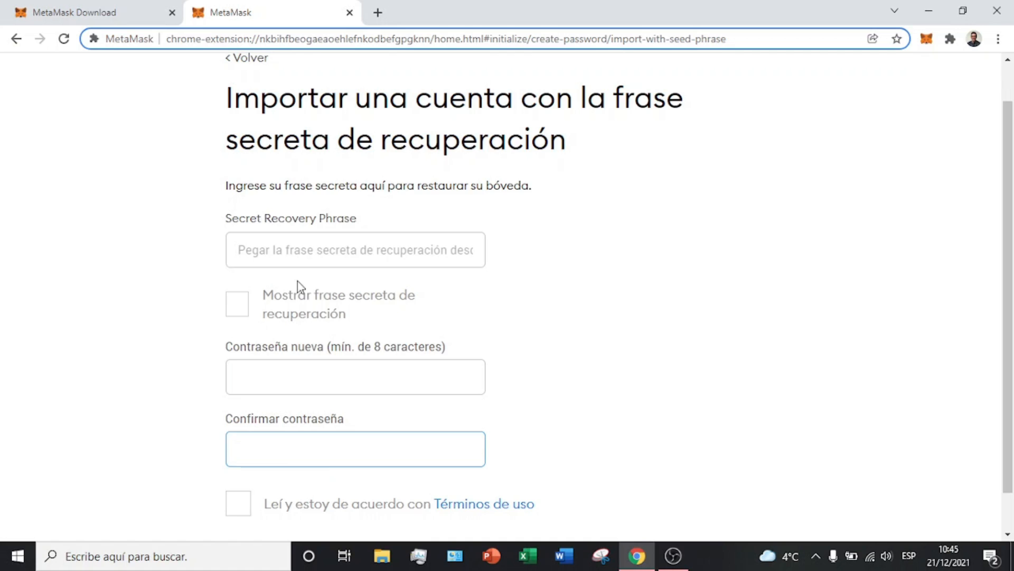
pyautogui.scroll(1, 297, 281)
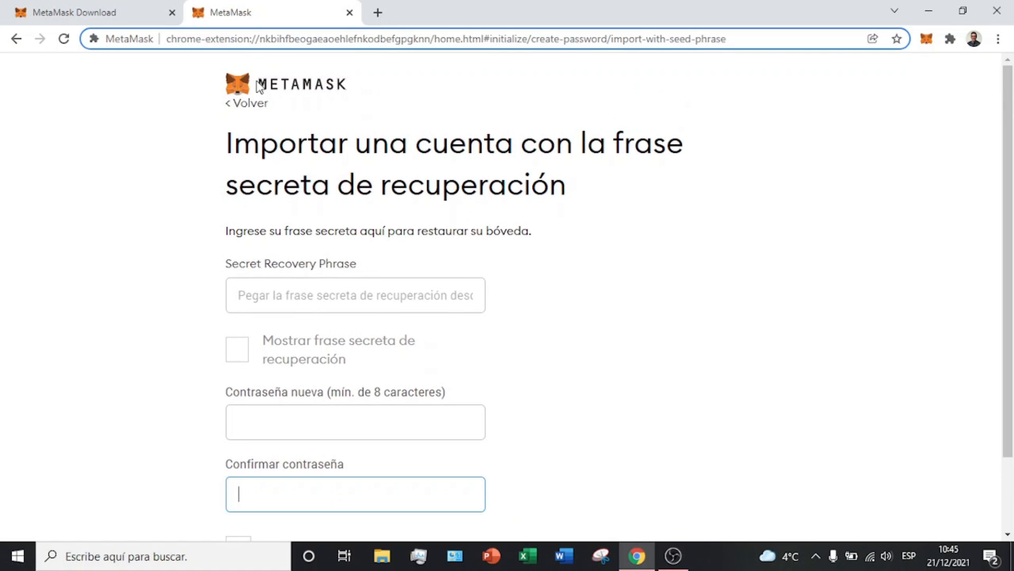
pyautogui.click(250, 112)
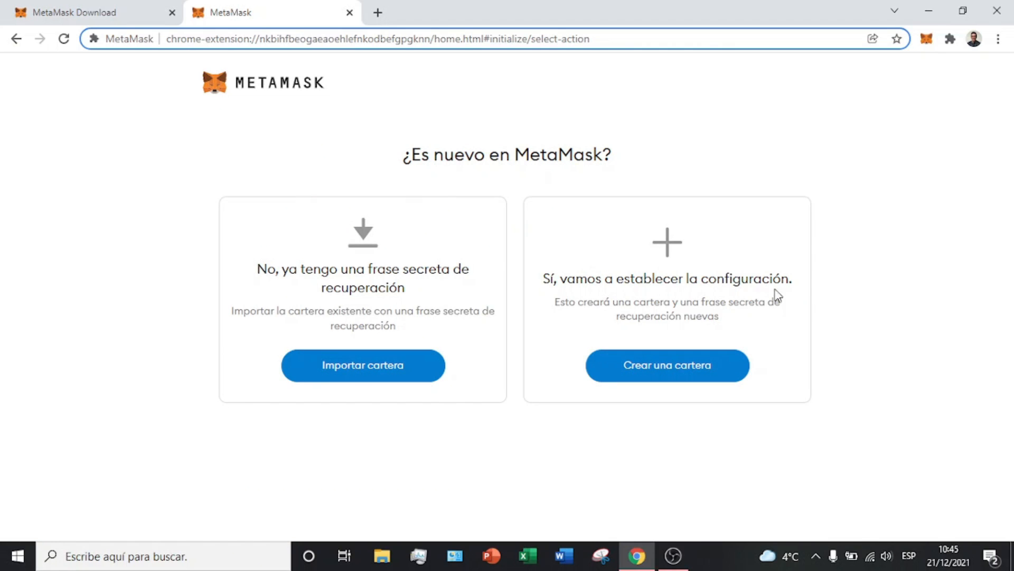
# Step: Choose Crear una cartera, accept usage data with Acepto, and submit the new password
pyautogui.moveTo(564, 304); pyautogui.dragTo(809, 309)
pyautogui.moveTo(645, 317); pyautogui.dragTo(720, 319)
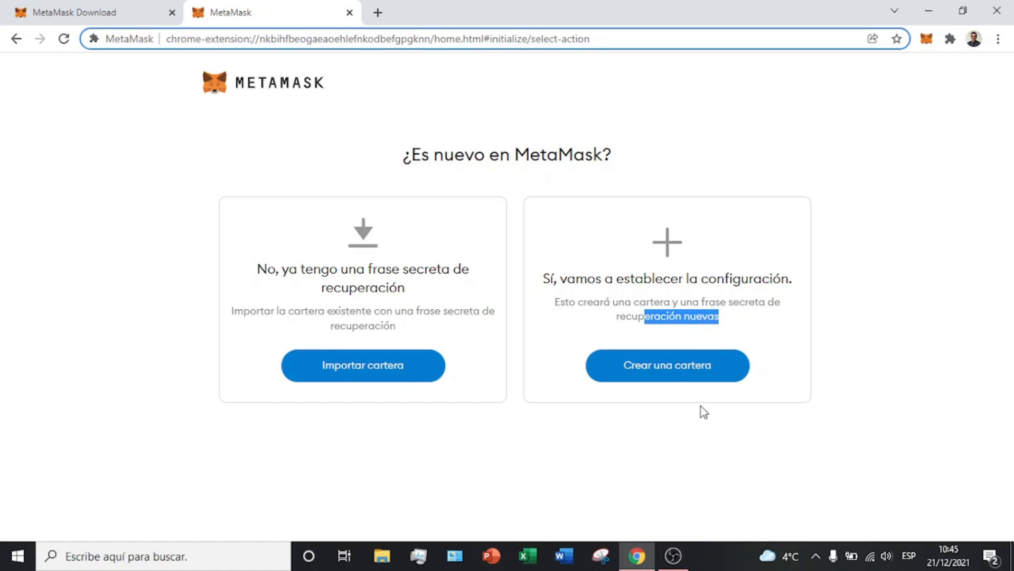
pyautogui.click(700, 374)
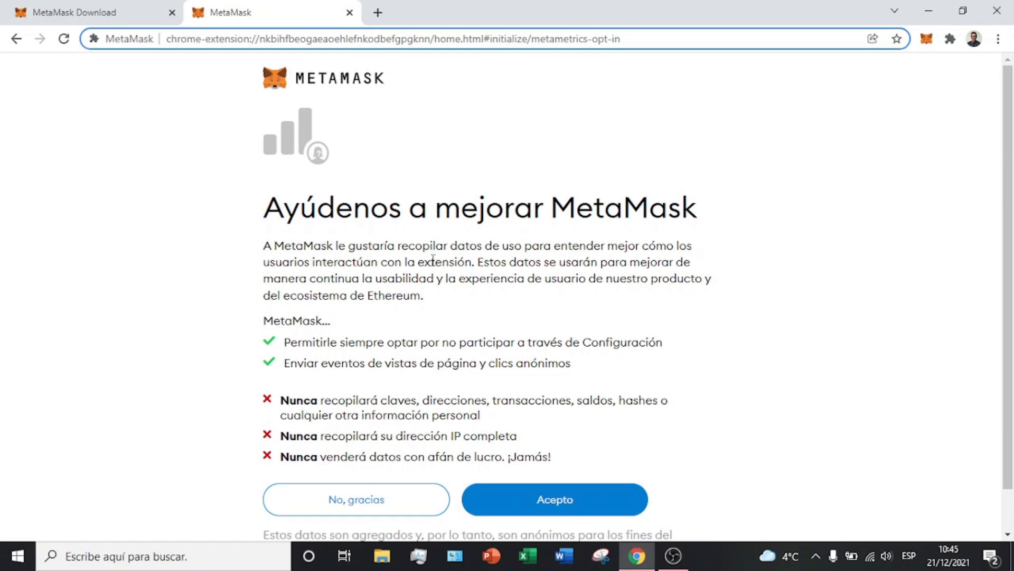
pyautogui.click(593, 502)
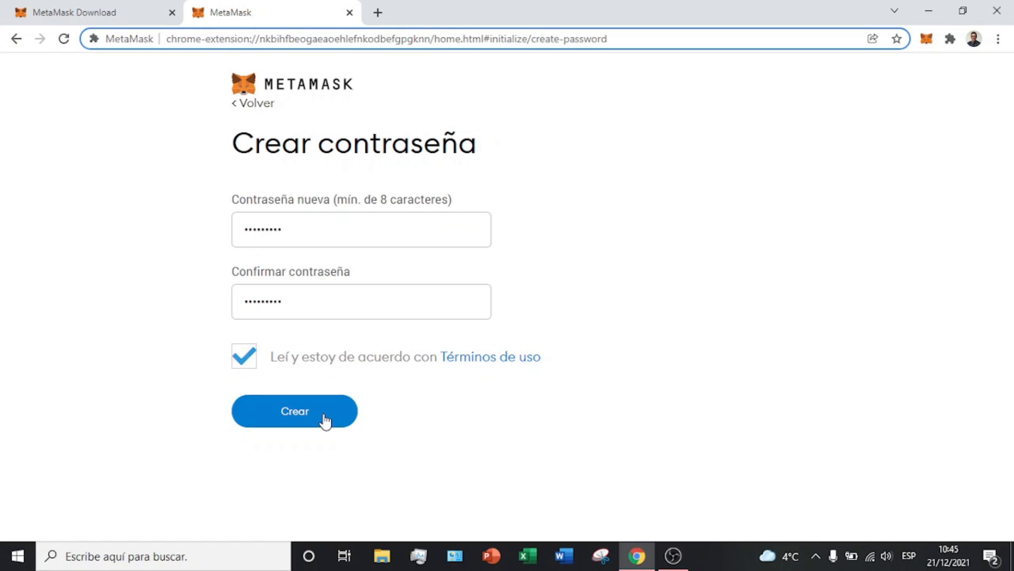
pyautogui.click(324, 420)
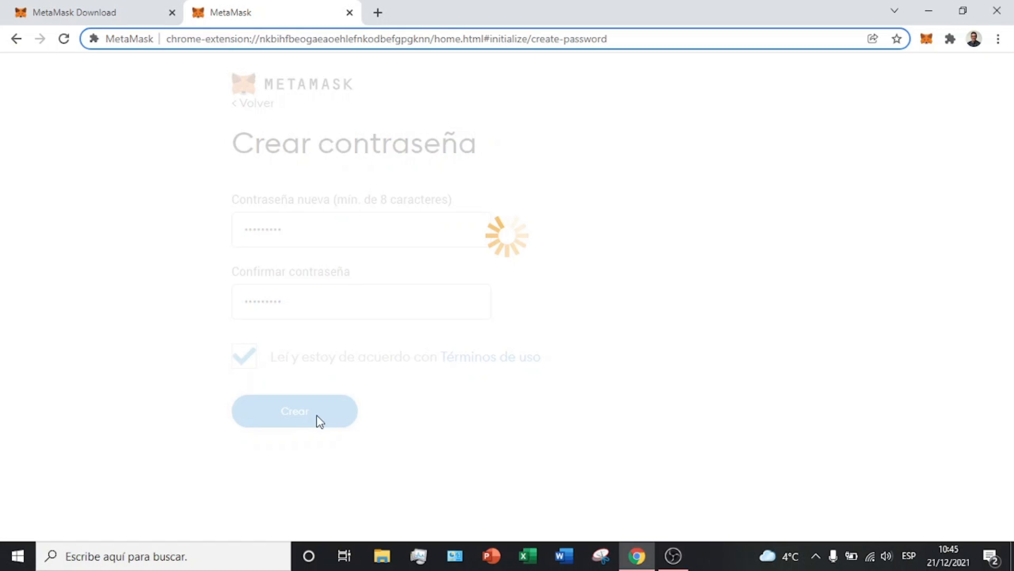
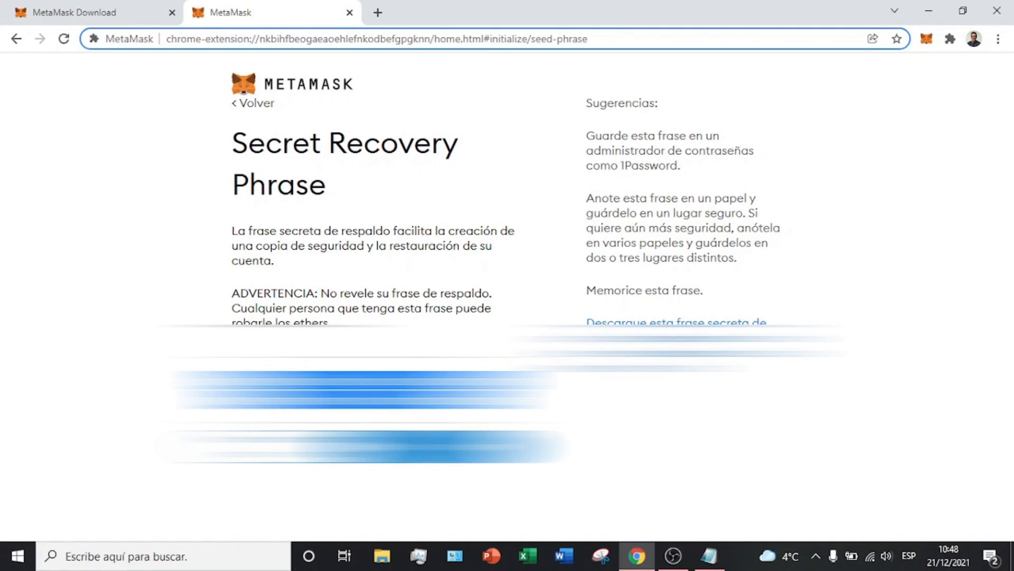
# Step: Advance from the backup explanation to the Secret Recovery Phrase confirmation
pyautogui.click(435, 447)
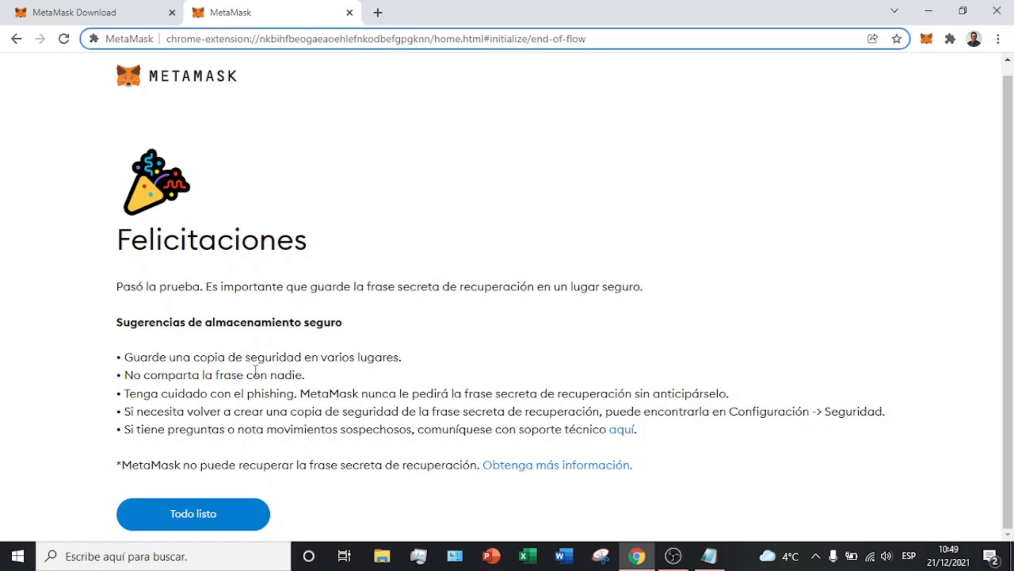
# Step: Finish setup with Todo listo and dismiss the Novedades notice, leaving Account 1 at 0 ETH
pyautogui.click(210, 527)
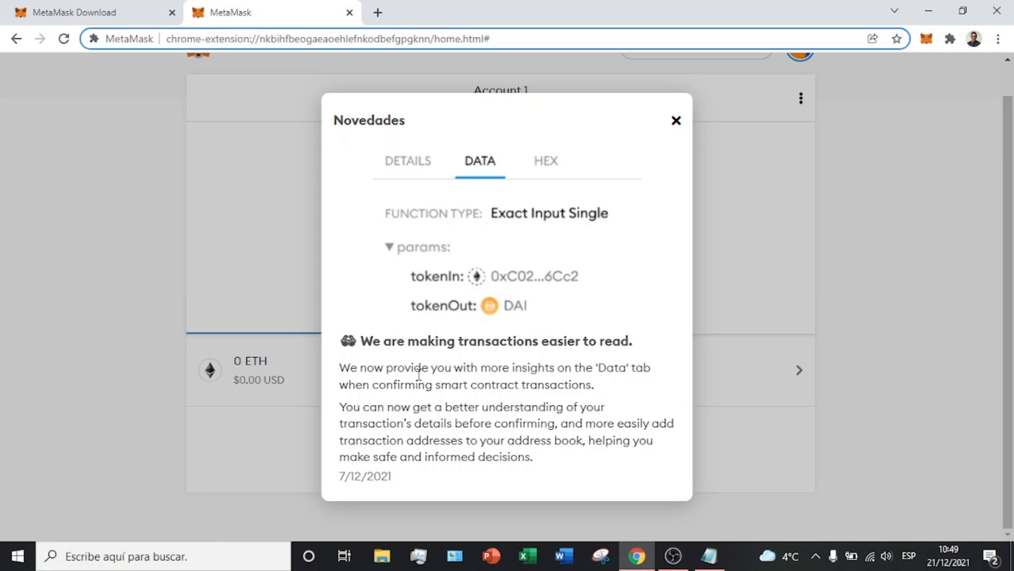
pyautogui.moveTo(416, 372); pyautogui.dragTo(652, 373)
pyautogui.click(677, 121)
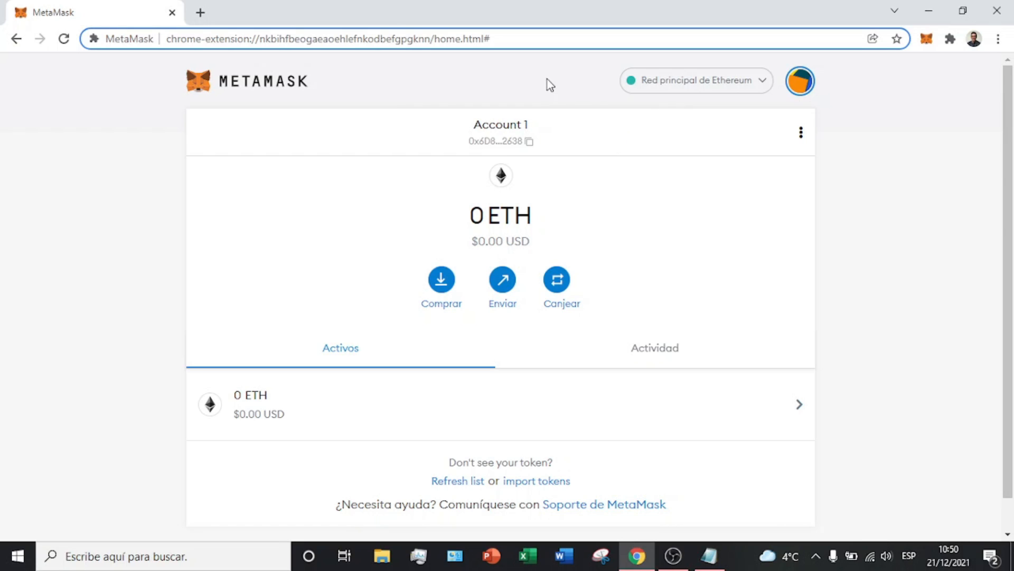
# Step: Add a new account named SUSCRIBETE from the account menu
pyautogui.click(800, 80)
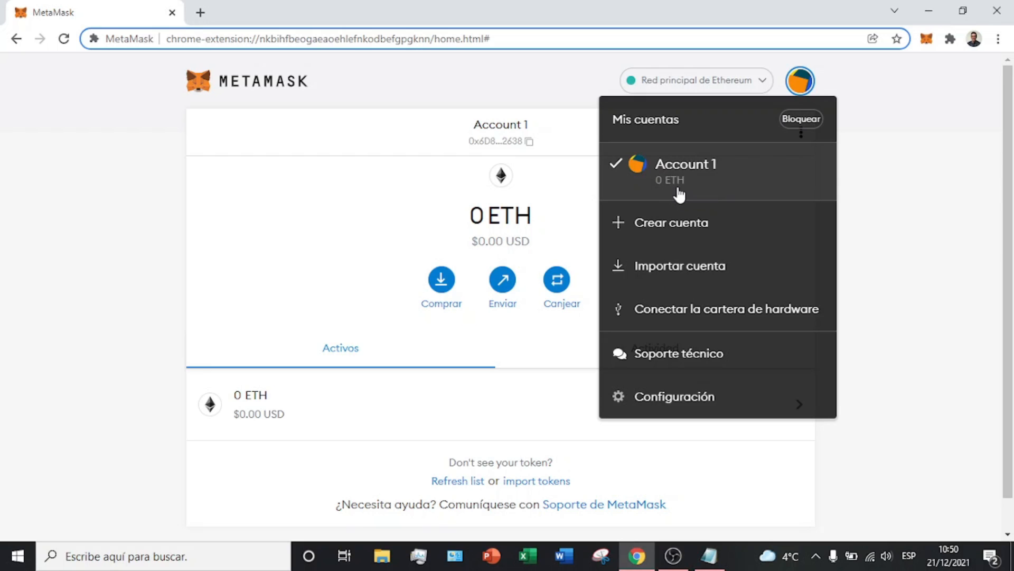
pyautogui.click(663, 232)
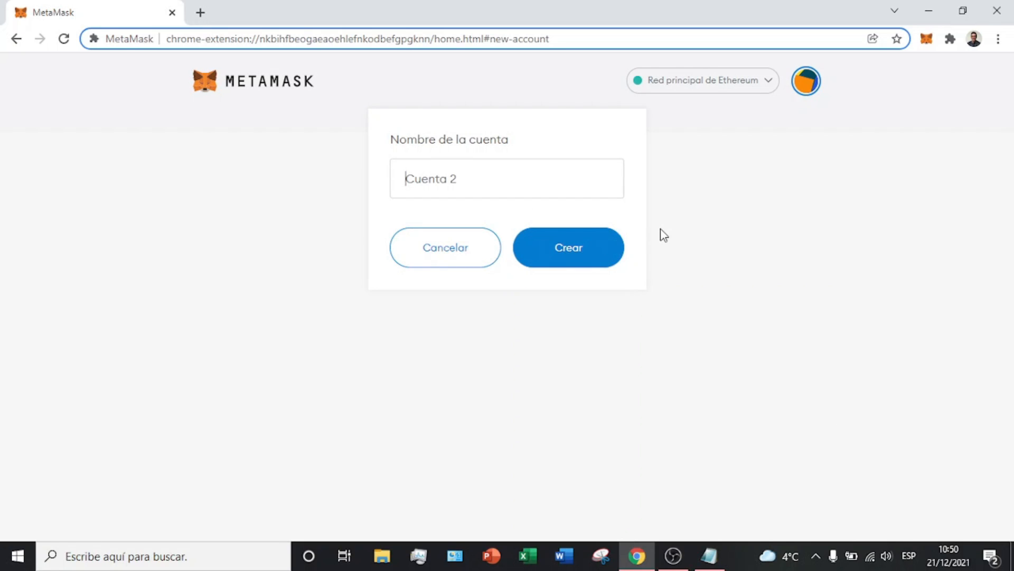
pyautogui.write('SUSCRIBETE')
pyautogui.click(554, 247)
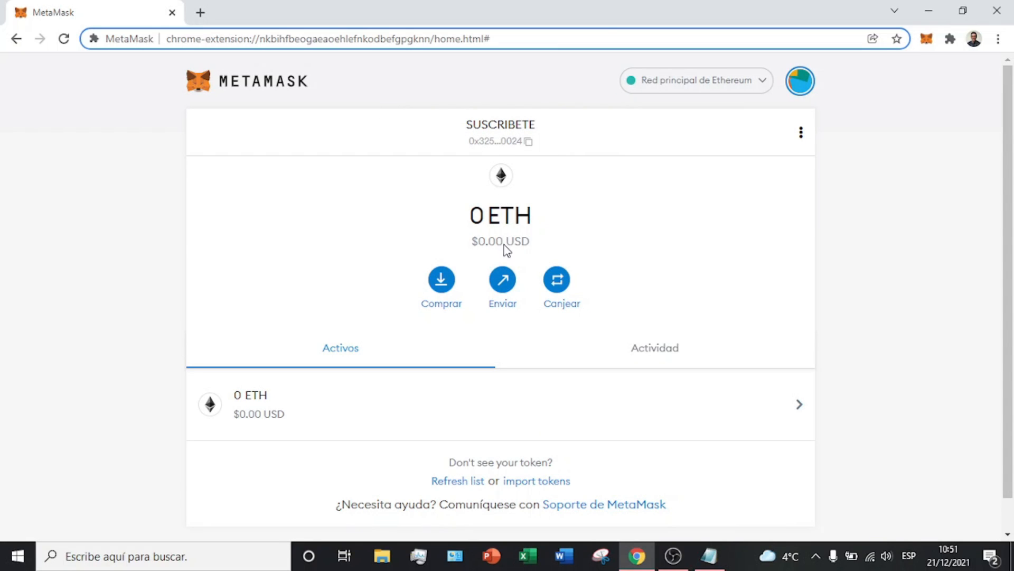
pyautogui.click(801, 81)
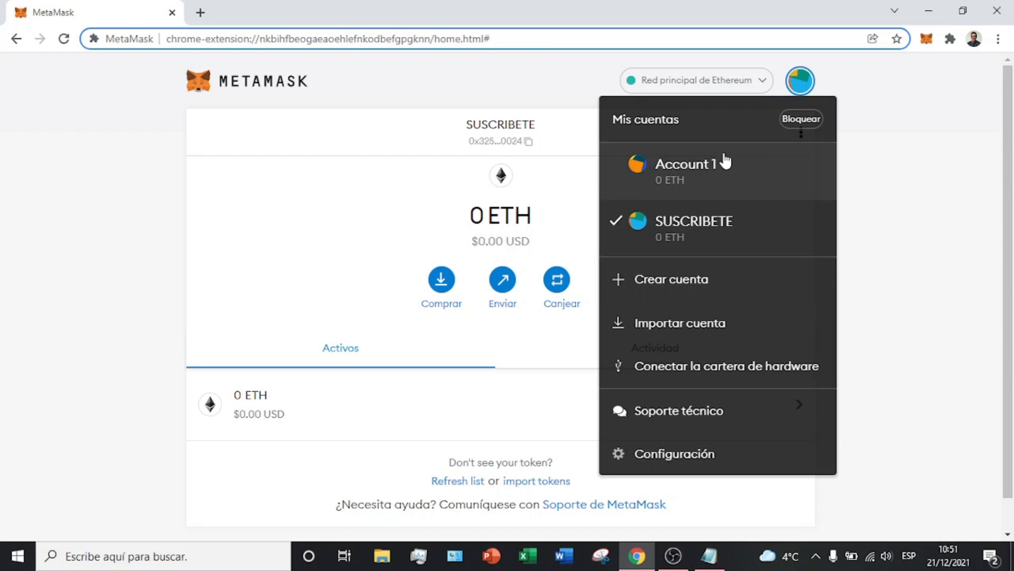
# Step: Open Importar cuenta and set the import type to Clave privada after trying Archivo JSON
pyautogui.click(711, 324)
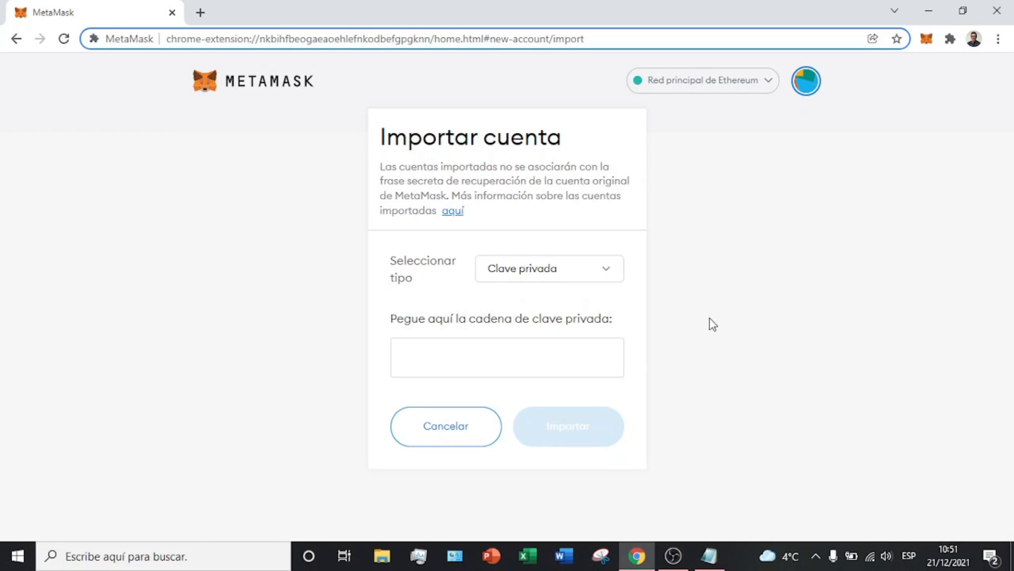
pyautogui.moveTo(498, 318); pyautogui.dragTo(632, 311)
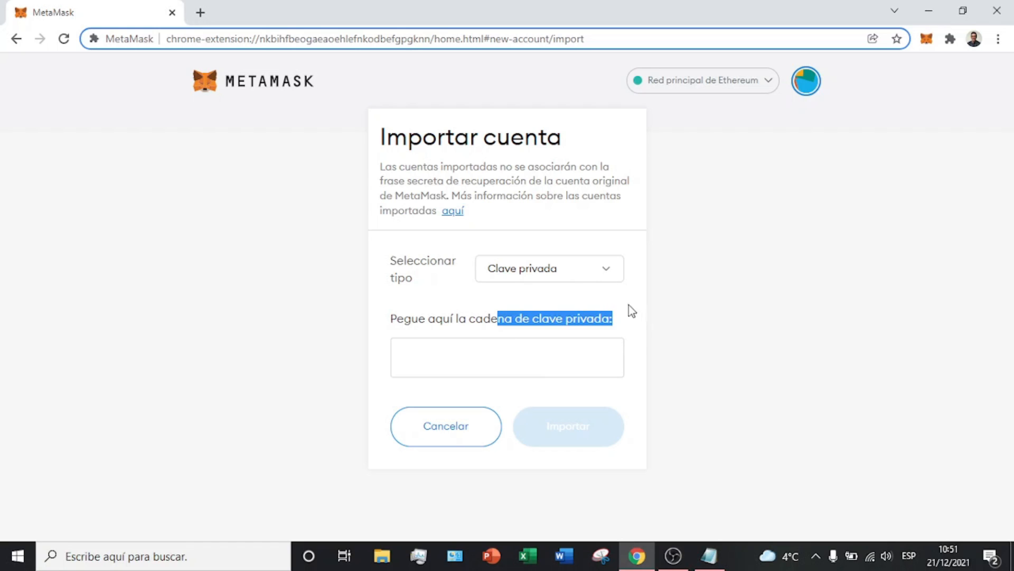
pyautogui.click(610, 276)
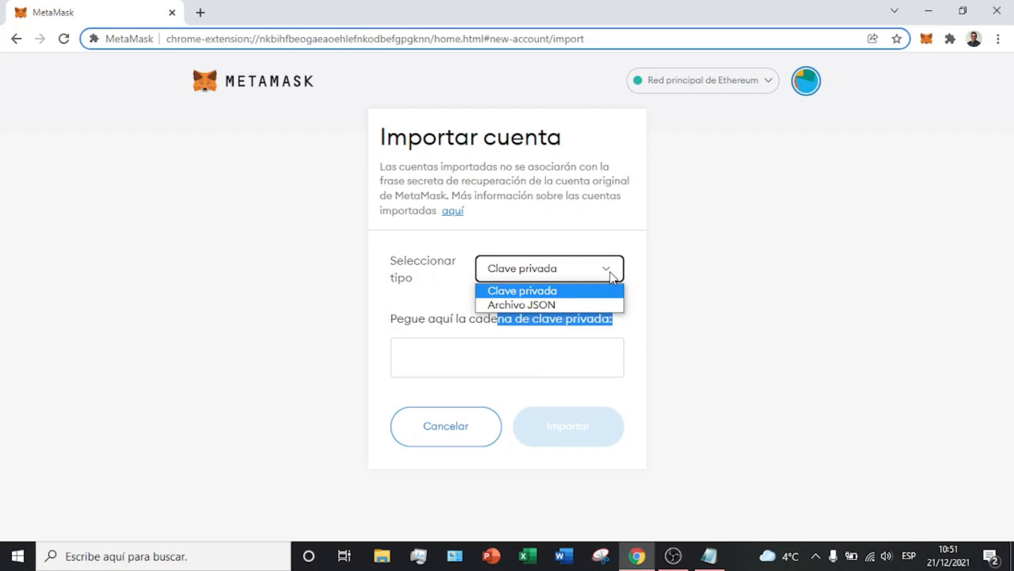
pyautogui.click(559, 304)
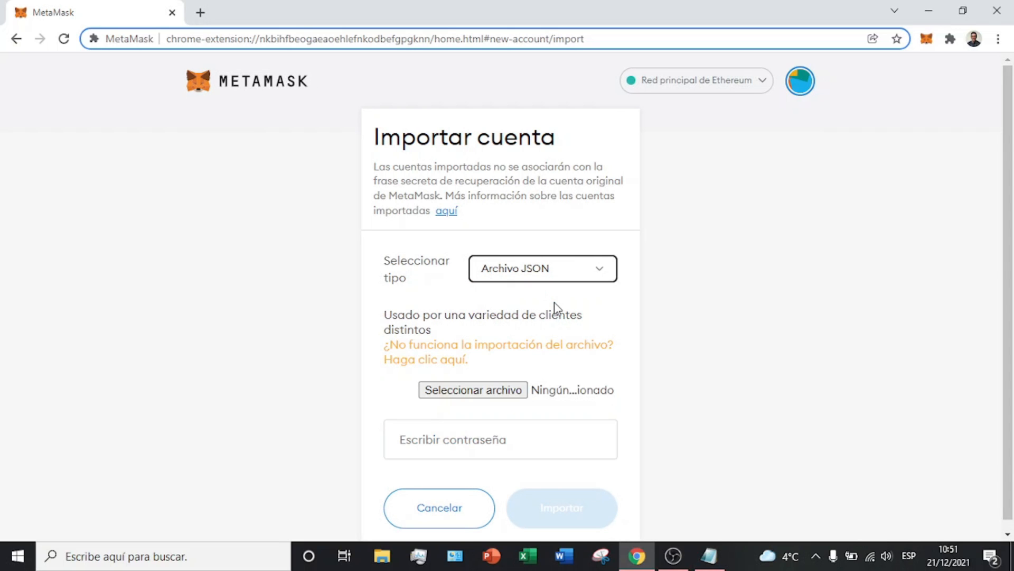
pyautogui.click(586, 274)
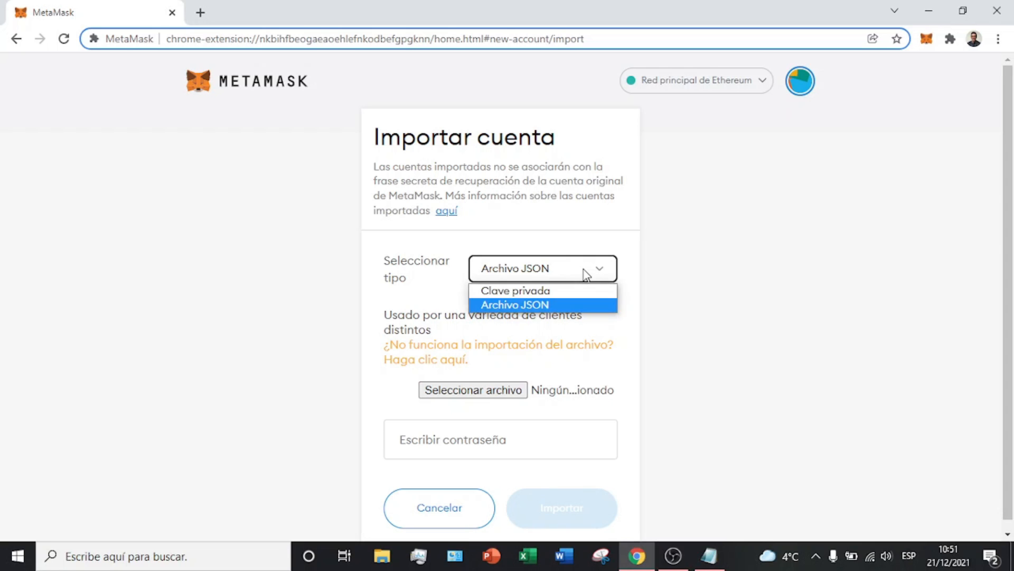
pyautogui.click(542, 294)
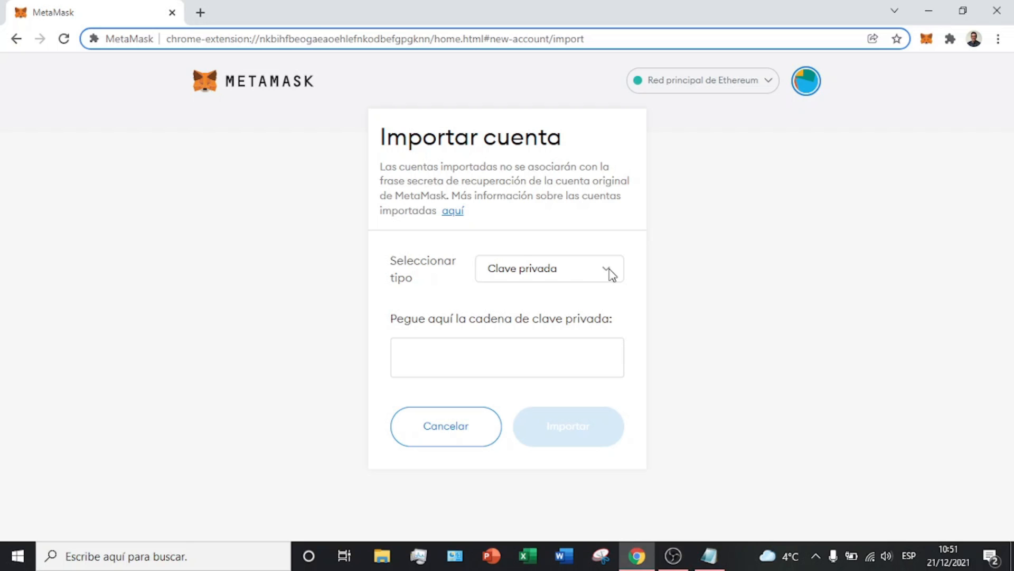
pyautogui.click(800, 83)
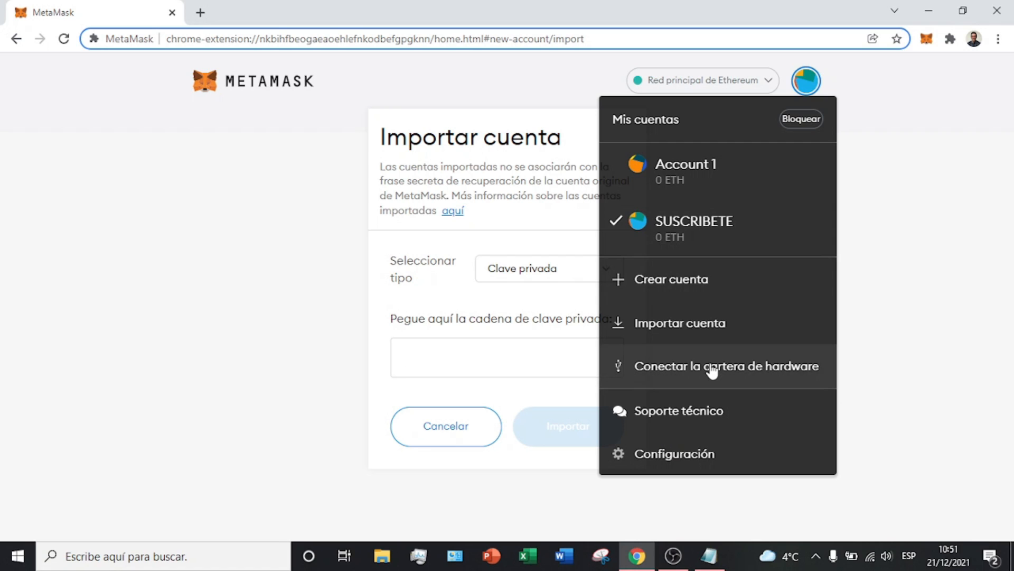
# Step: Open the Soporte técnico help centre in a new tab, then return to the wallet tab
pyautogui.click(704, 406)
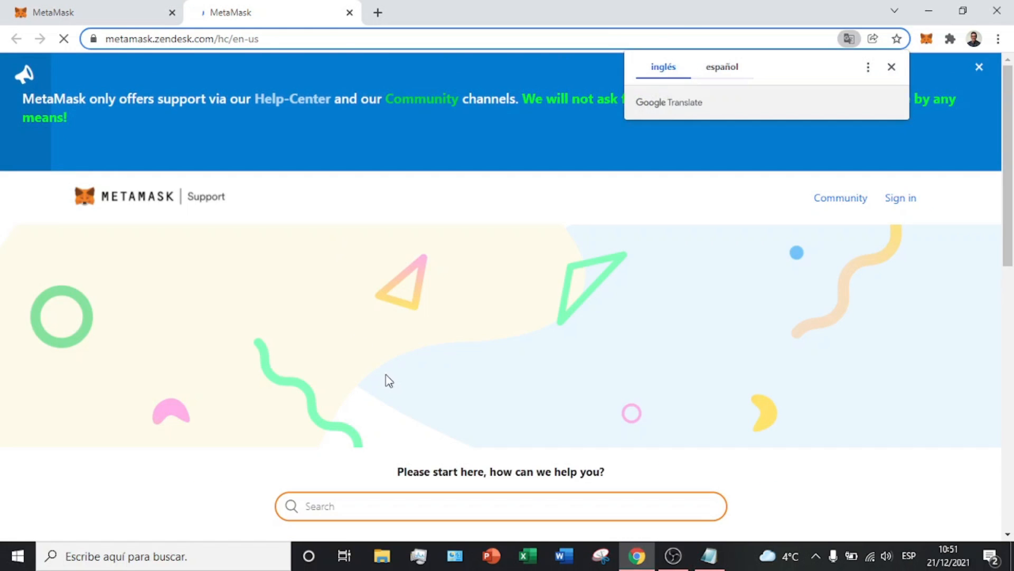
pyautogui.scroll(-3, 464, 397)
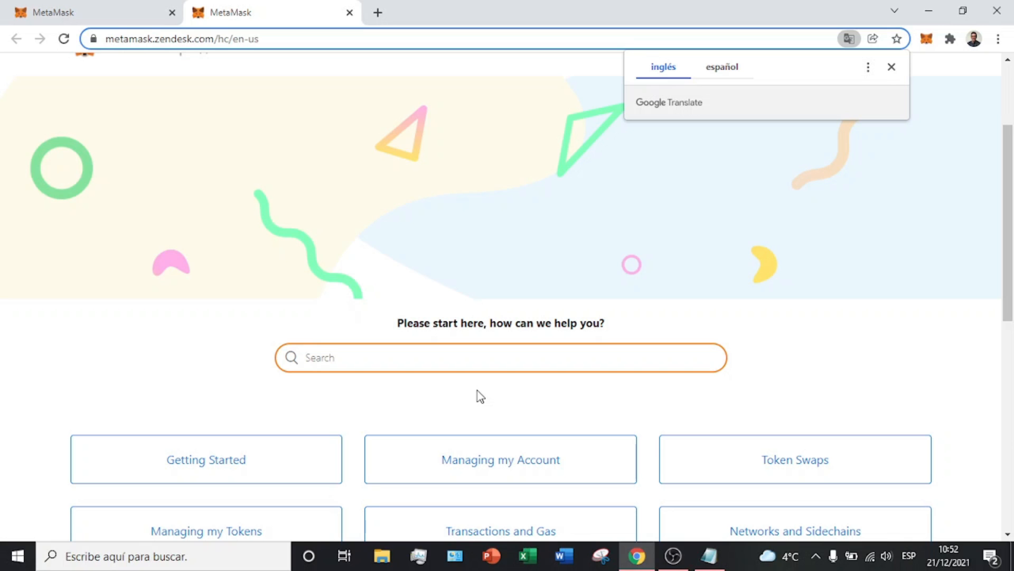
pyautogui.click(74, 13)
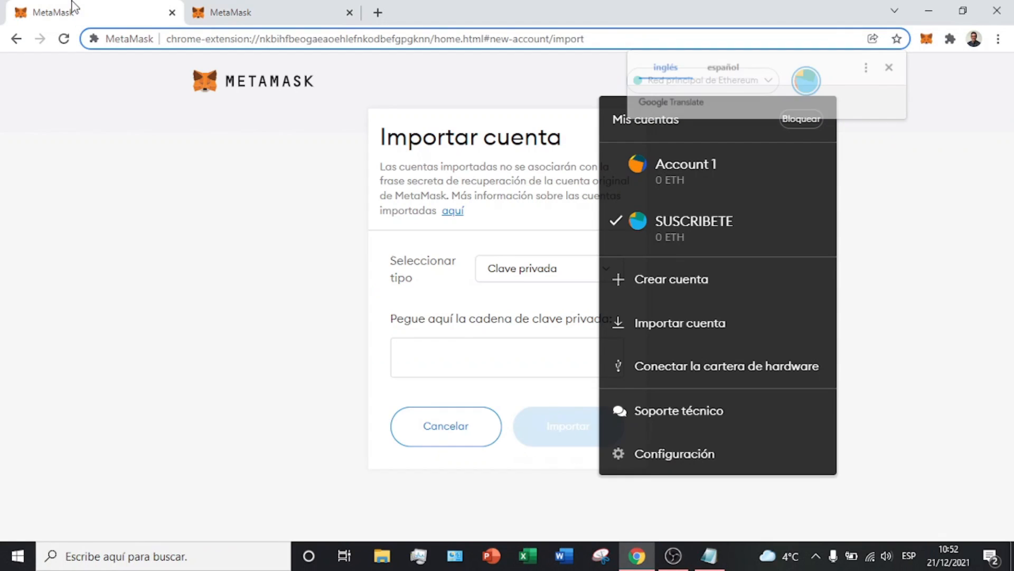
# Step: Set currency conversion to EUR - Euro with Fiduciaria as the primary currency
pyautogui.click(671, 453)
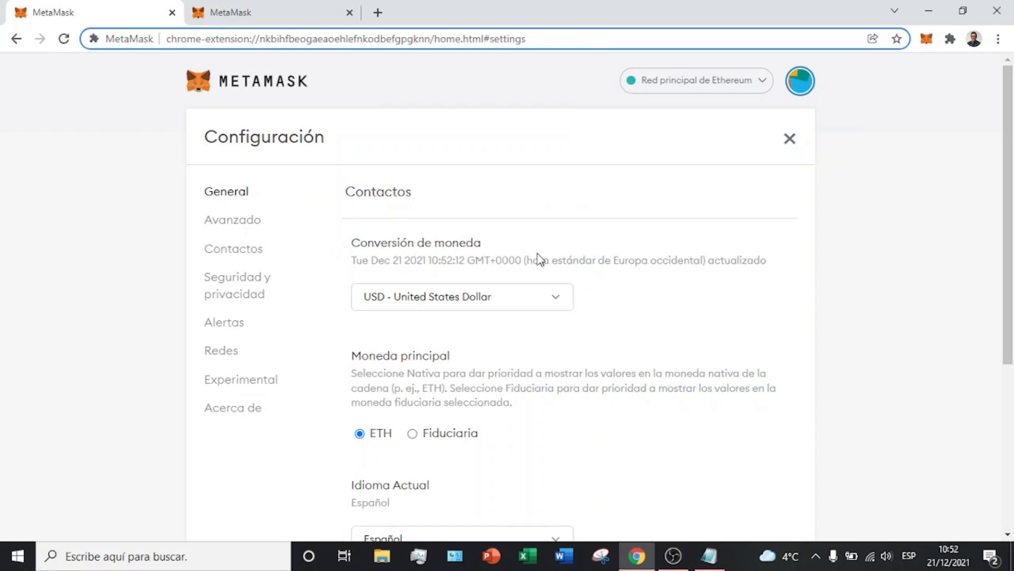
pyautogui.click(528, 307)
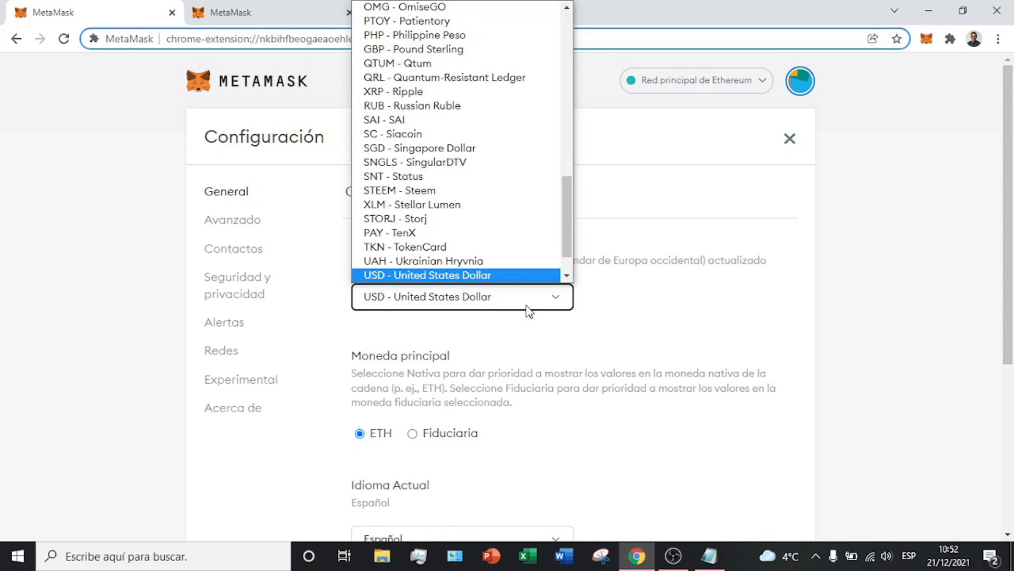
pyautogui.moveTo(567, 233); pyautogui.dragTo(562, 129)
pyautogui.click(407, 62)
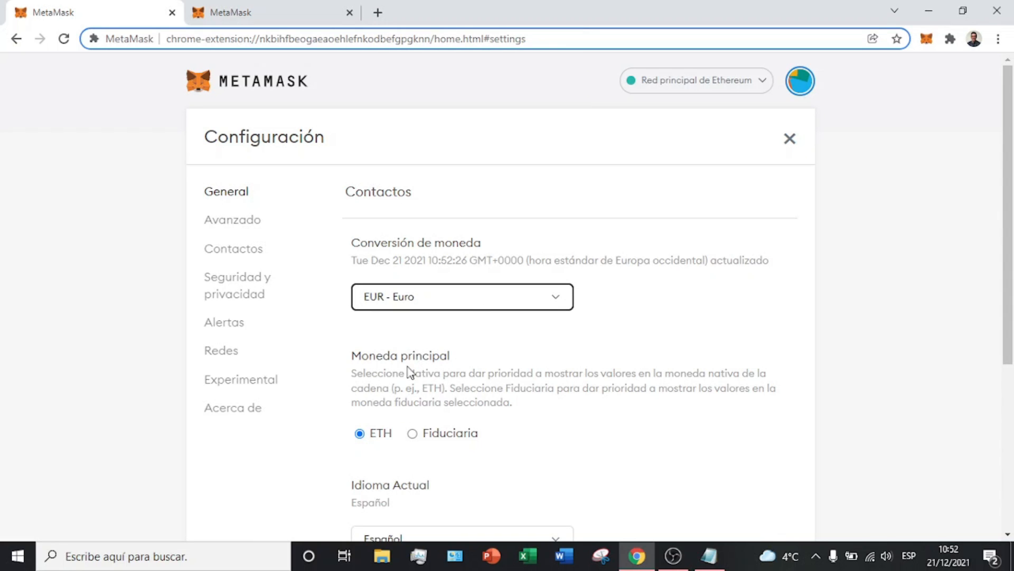
pyautogui.moveTo(400, 373); pyautogui.dragTo(440, 373)
pyautogui.click(411, 436)
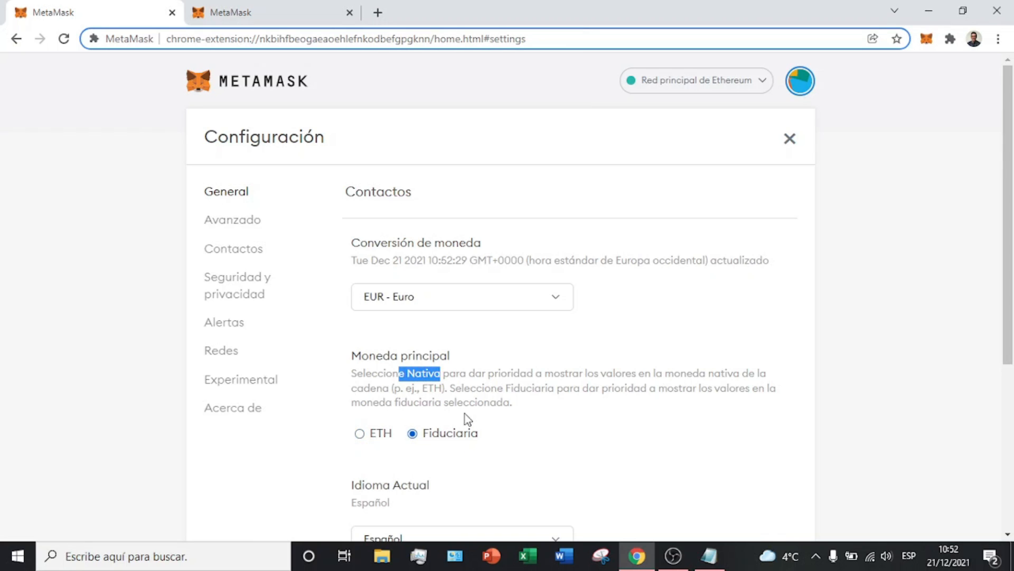
pyautogui.click(478, 396)
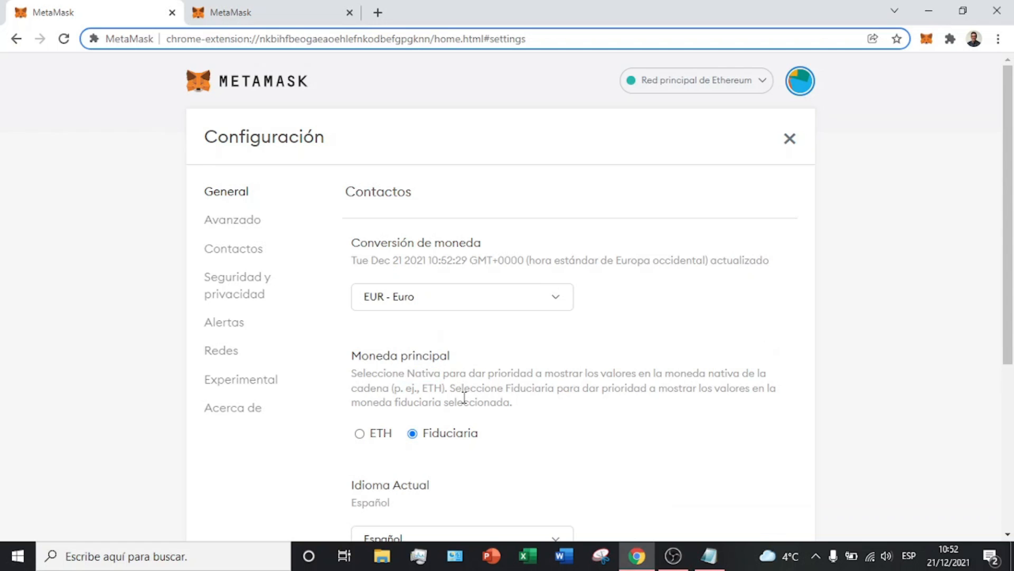
# Step: Toggle hiding zero-balance tokens on and back off, then go to Avanzado
pyautogui.scroll(-3, 464, 397)
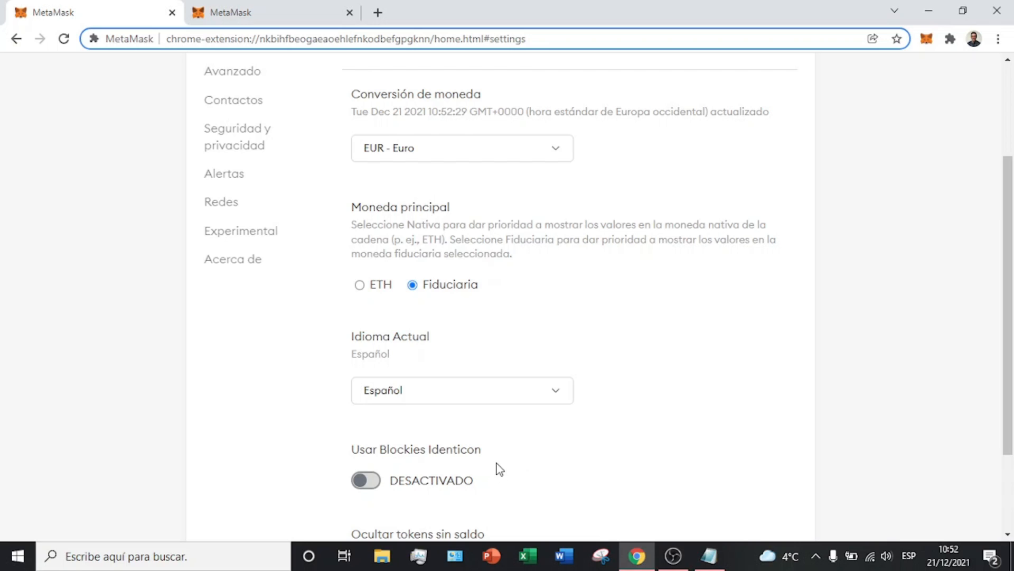
pyautogui.scroll(-2, 406, 324)
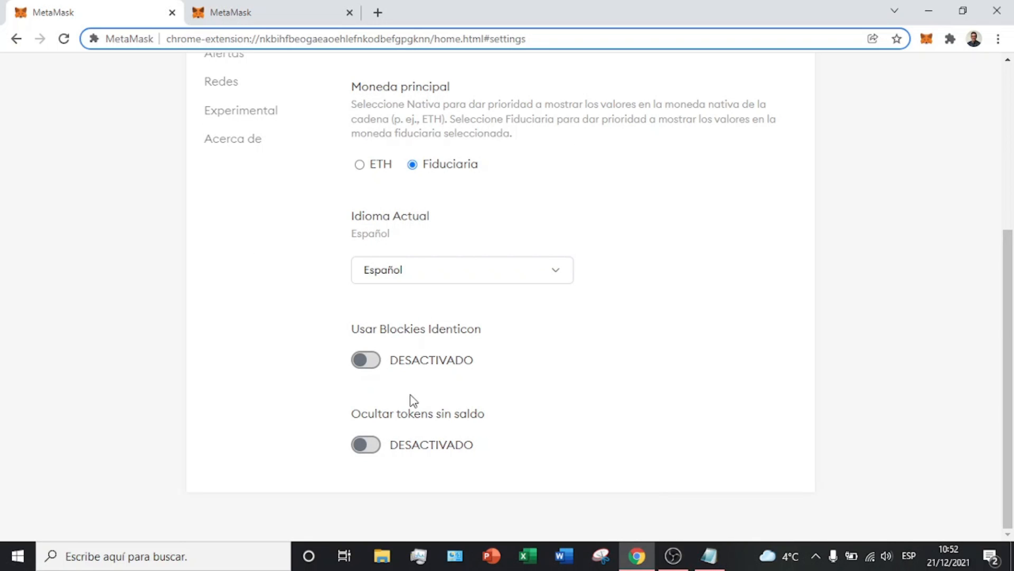
pyautogui.click(366, 444)
pyautogui.click(366, 444)
pyautogui.scroll(5, 407, 436)
pyautogui.click(240, 220)
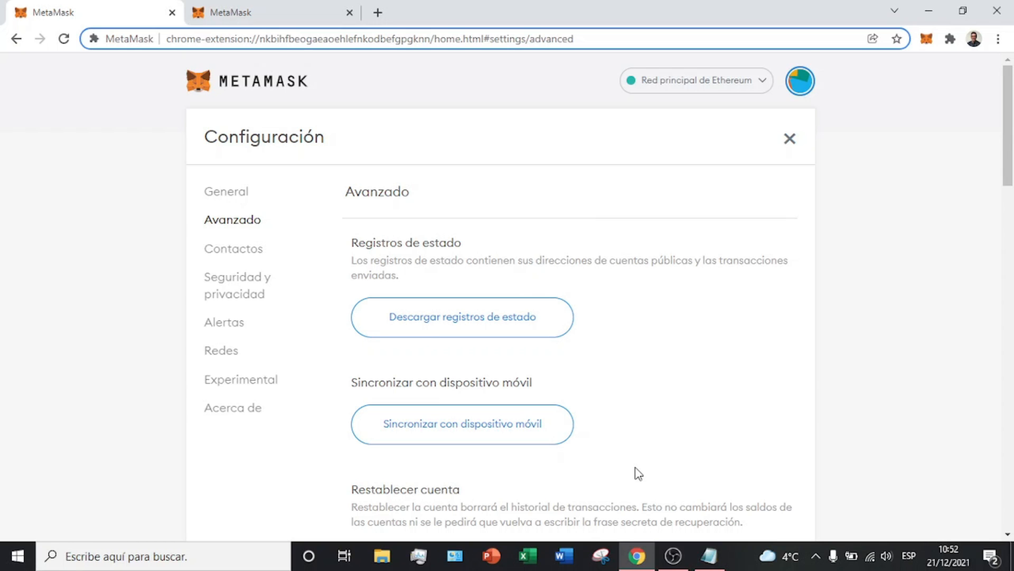
# Step: Enable advanced gas controls, hexadecimal data and fiat conversion on test networks
pyautogui.scroll(-4, 634, 471)
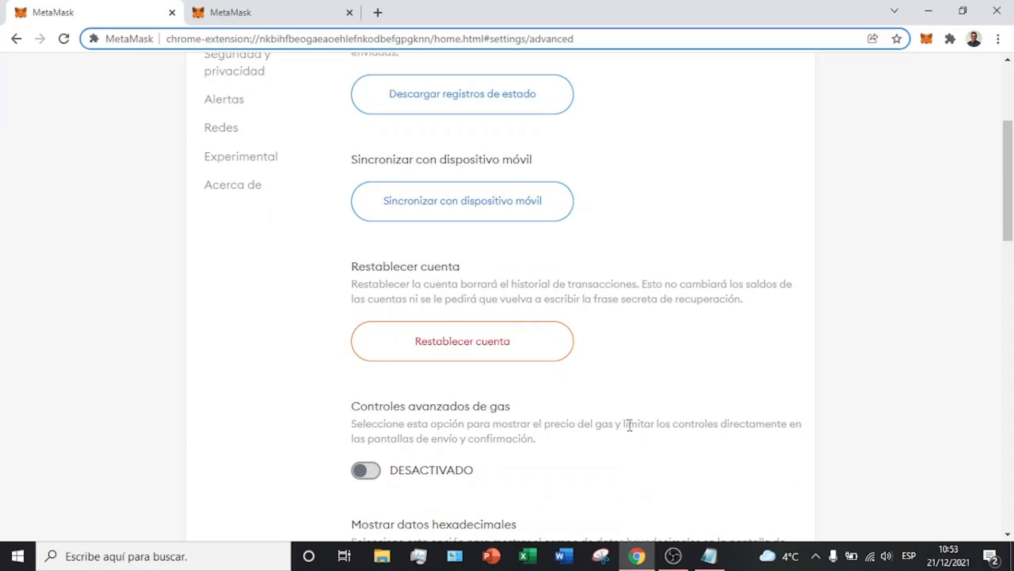
pyautogui.moveTo(595, 429); pyautogui.dragTo(685, 441)
pyautogui.click(441, 439)
pyautogui.click(356, 473)
pyautogui.scroll(-3, 380, 439)
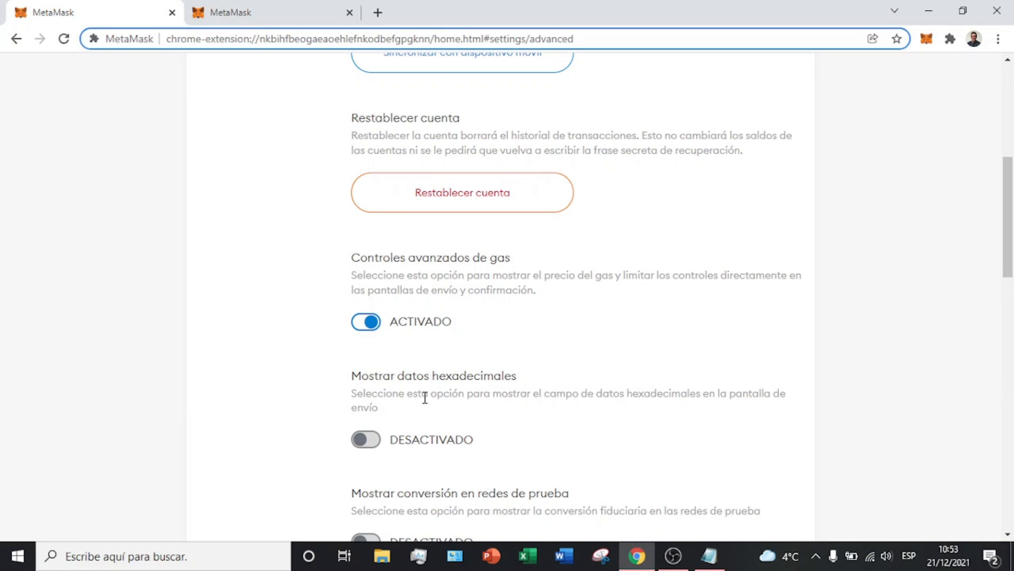
pyautogui.click(363, 442)
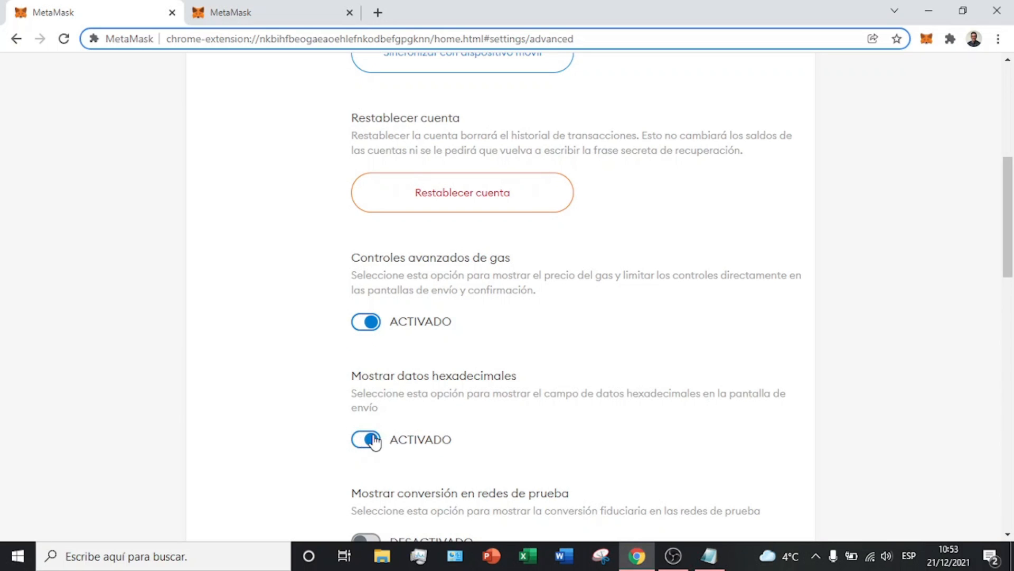
pyautogui.scroll(-1, 410, 414)
pyautogui.moveTo(532, 435); pyautogui.dragTo(560, 438)
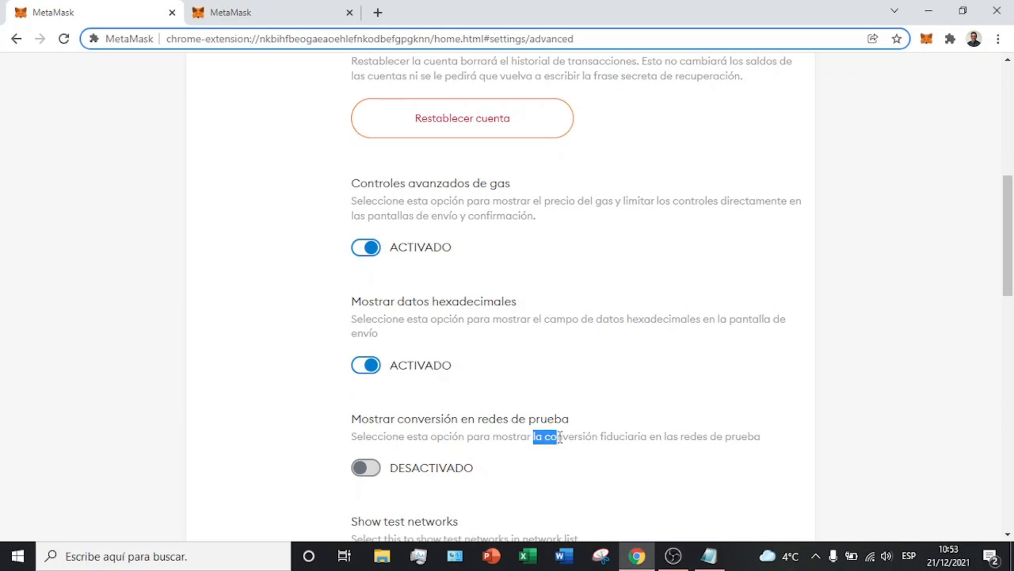
pyautogui.click(361, 479)
# Step: Look through the remaining advanced options, then open the empty Contactos section
pyautogui.scroll(-5, 365, 478)
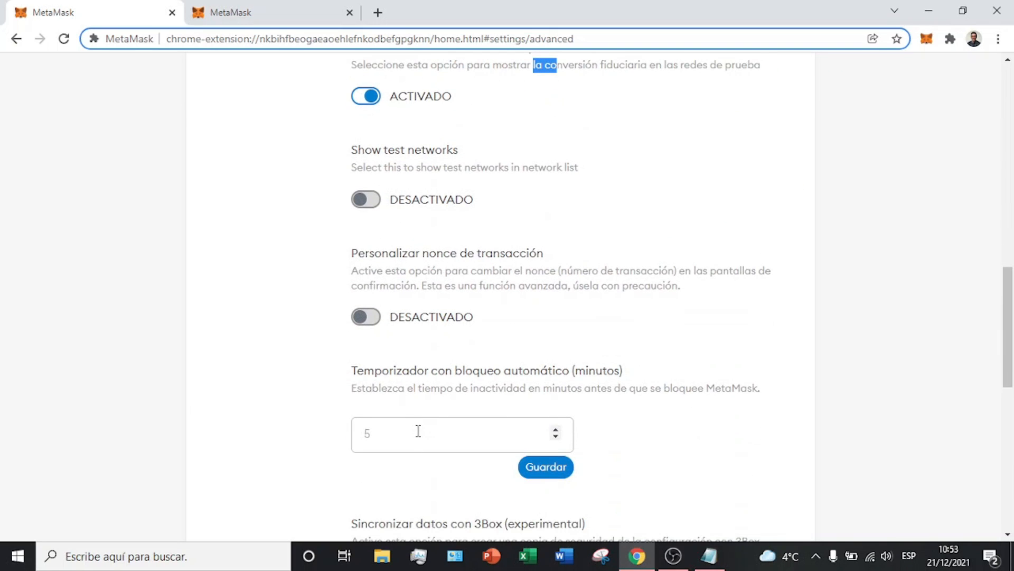
pyautogui.scroll(-3, 402, 475)
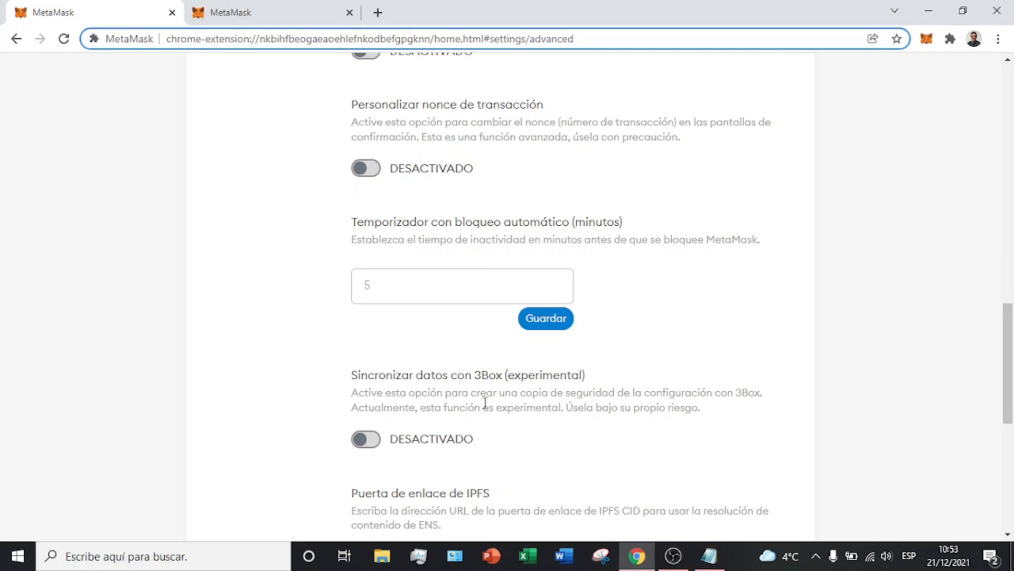
pyautogui.scroll(-6, 479, 404)
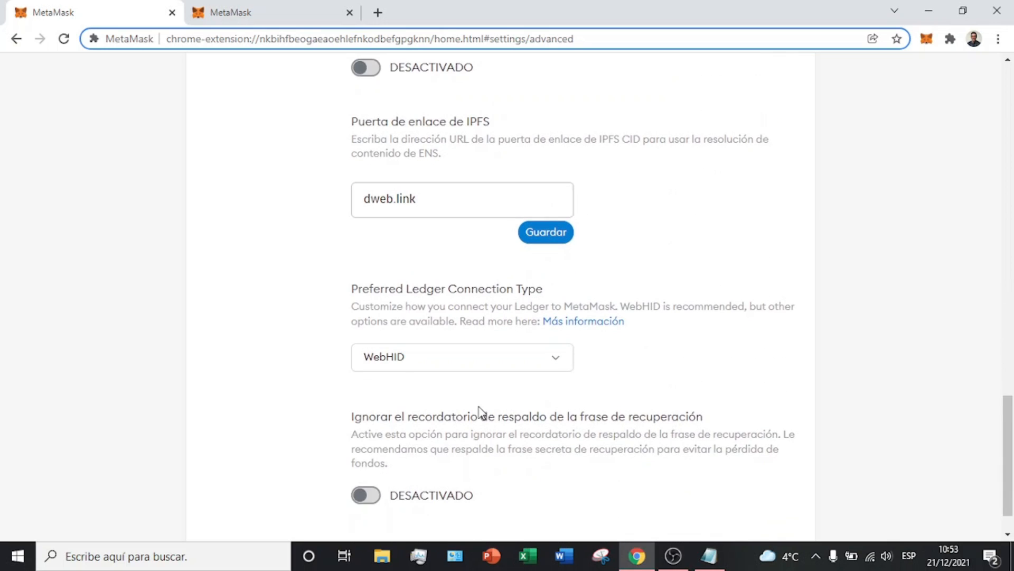
pyautogui.scroll(5, 481, 409)
pyautogui.scroll(10, 481, 413)
pyautogui.click(261, 251)
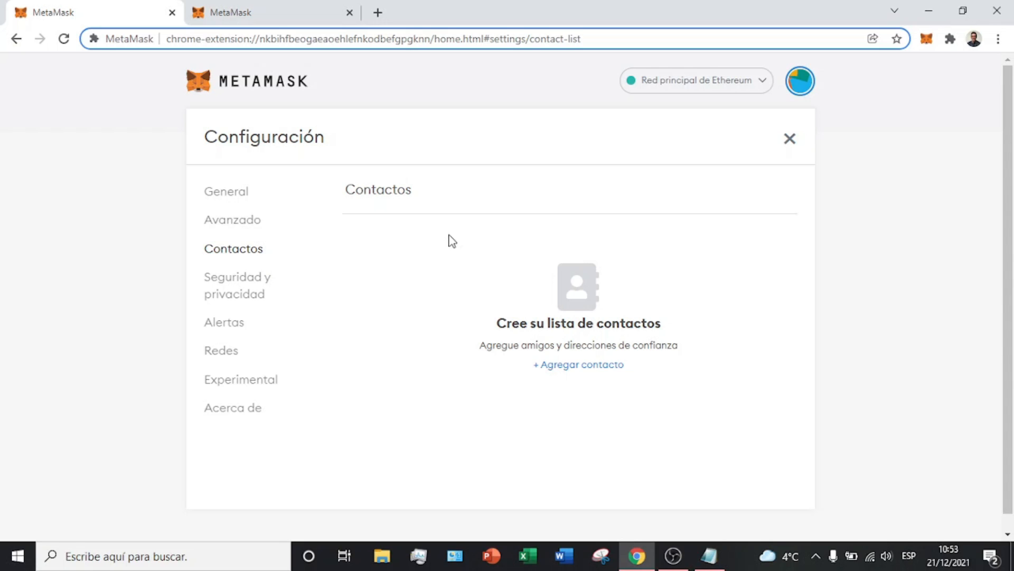
# Step: Browse the Seguridad y privacidad, Alertas and Redes settings sections
pyautogui.click(255, 292)
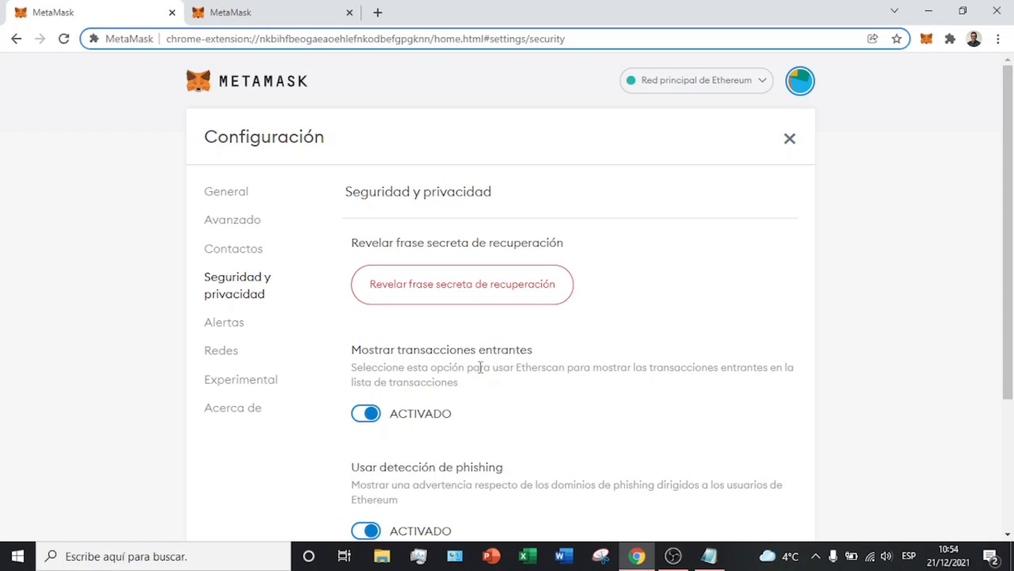
pyautogui.scroll(-3, 479, 366)
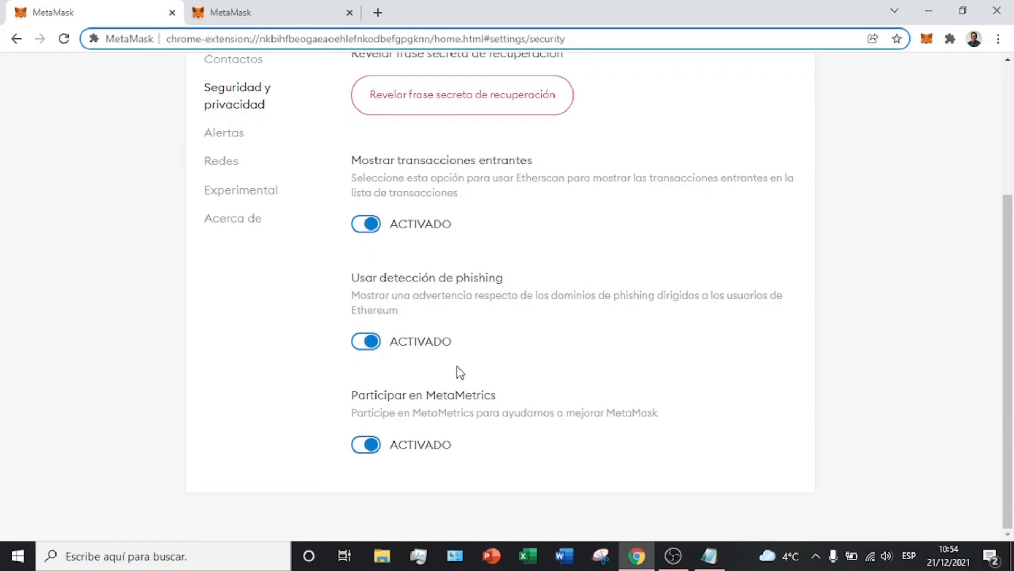
pyautogui.click(246, 133)
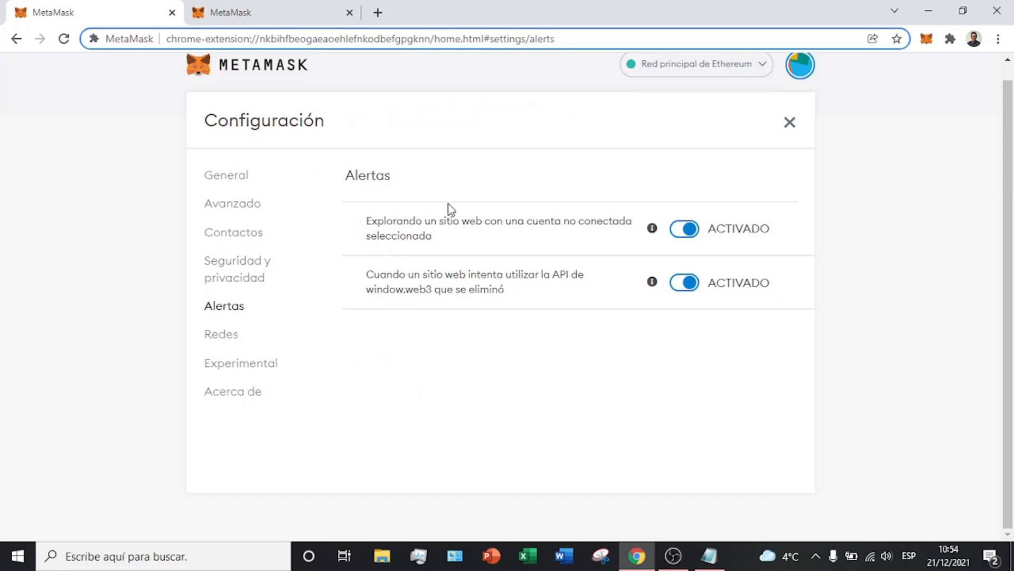
pyautogui.click(230, 335)
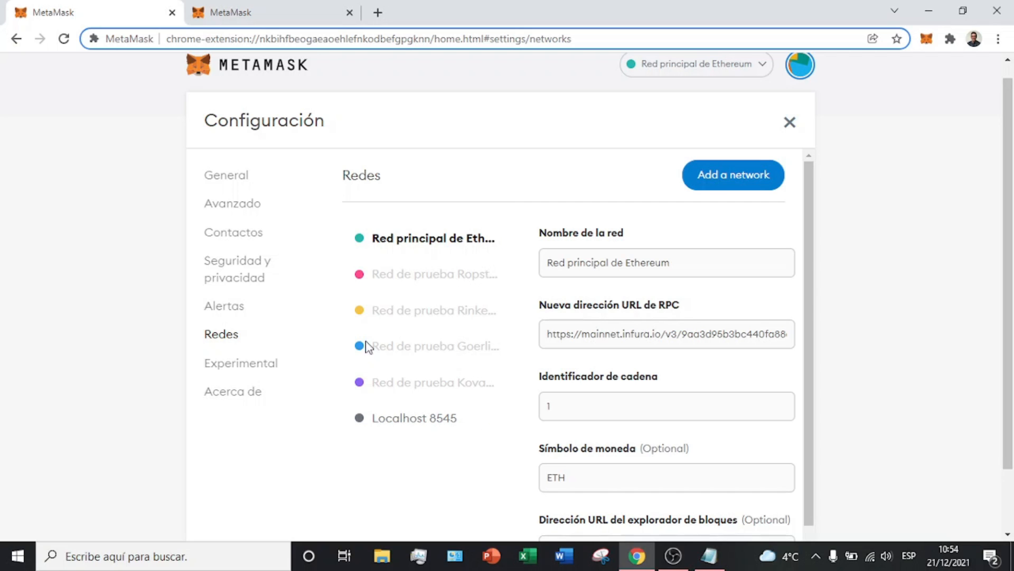
# Step: Check Experimental and Acerca de (version 10.8.1), then bring up the accounts list
pyautogui.click(259, 369)
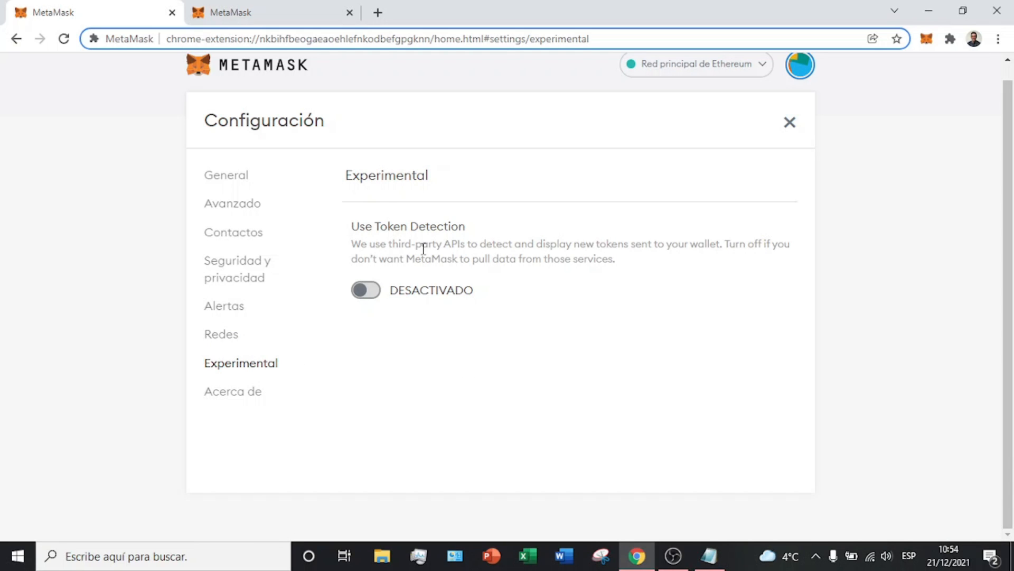
pyautogui.click(257, 392)
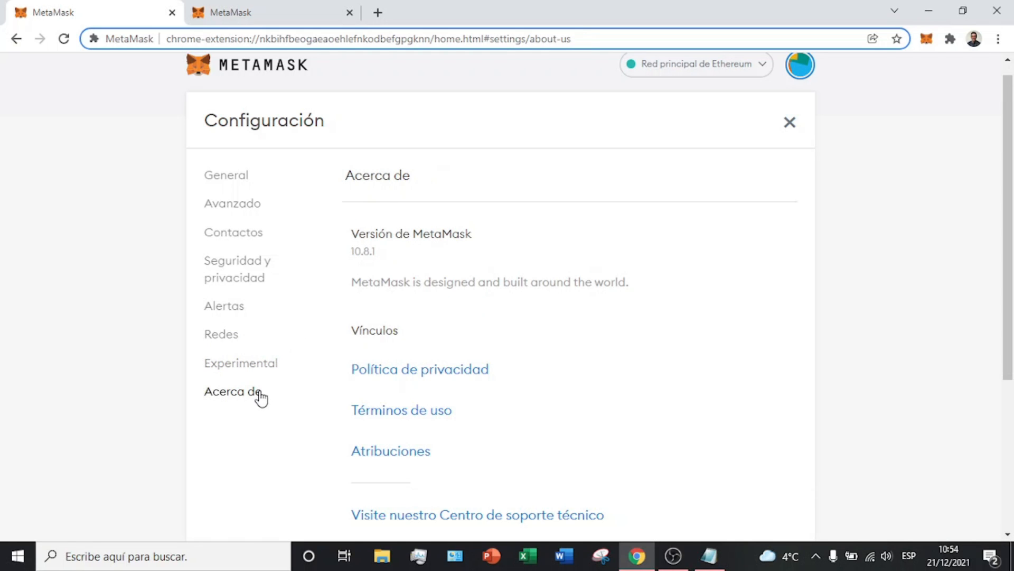
pyautogui.scroll(-4, 491, 354)
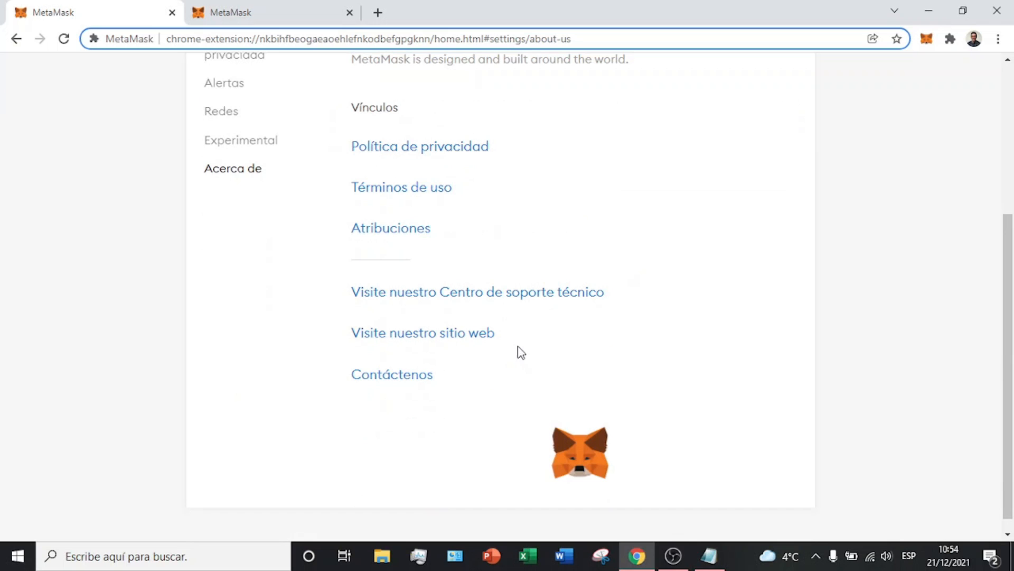
pyautogui.scroll(3, 510, 343)
pyautogui.scroll(-2, 513, 342)
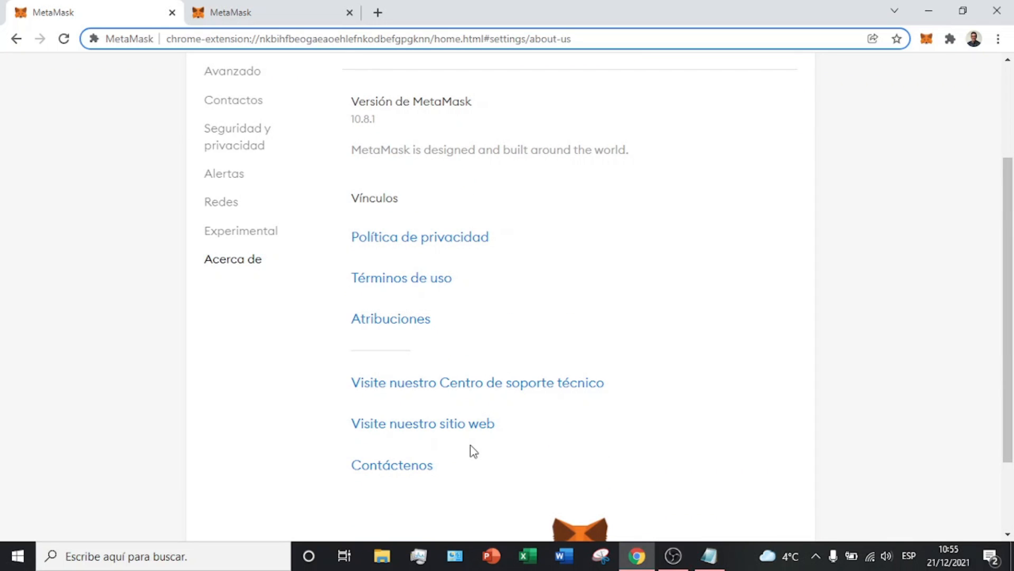
pyautogui.scroll(3, 472, 449)
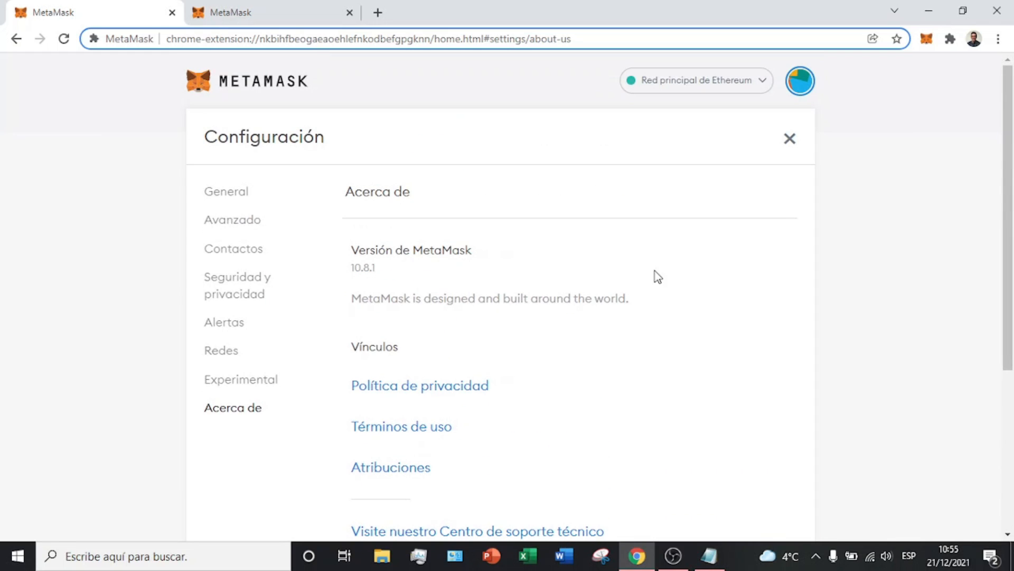
pyautogui.click(802, 86)
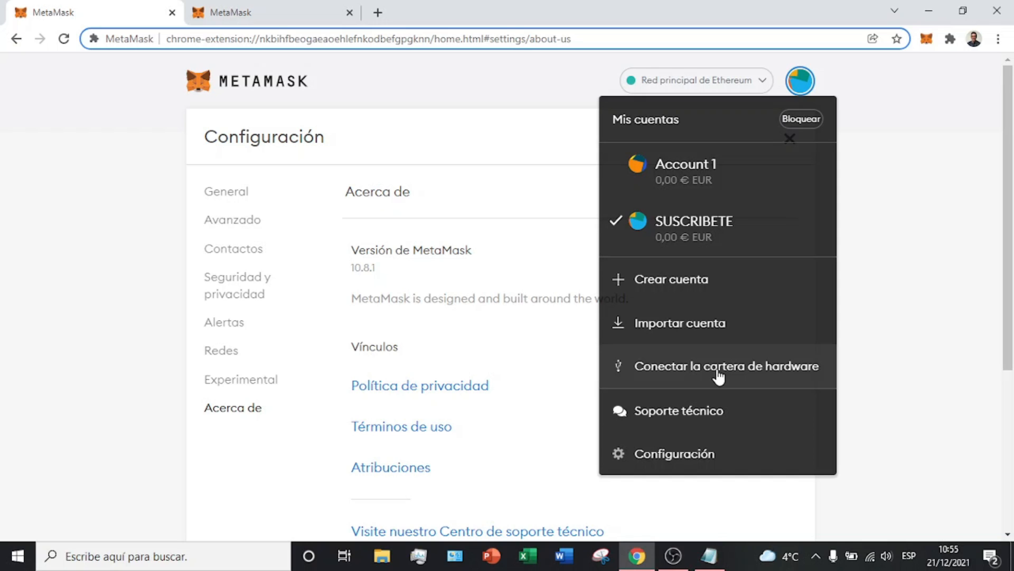
# Step: Switch to Account 1 and back to SUSCRIBETE, then show its account options on the wallet home
pyautogui.click(716, 190)
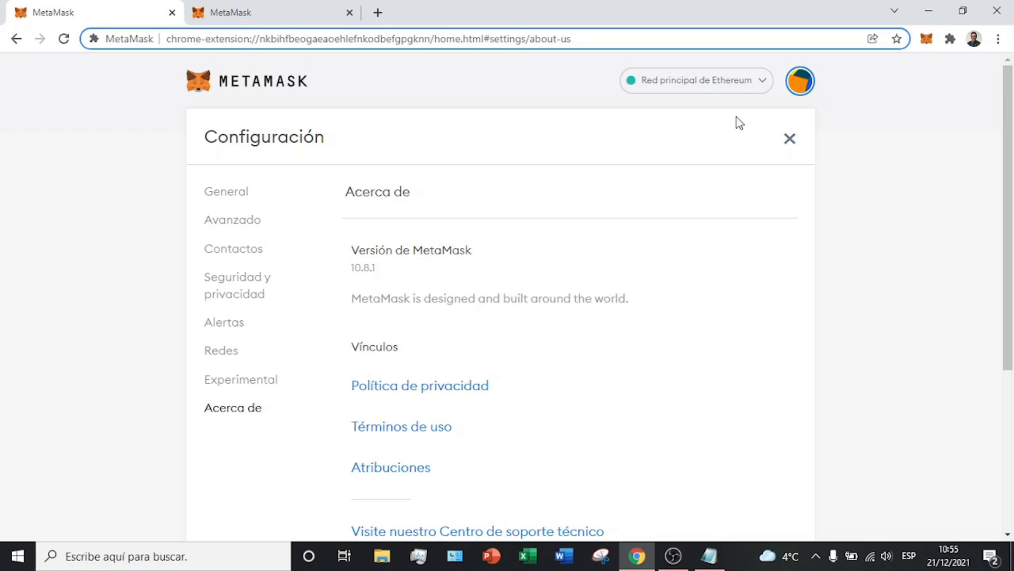
pyautogui.click(800, 81)
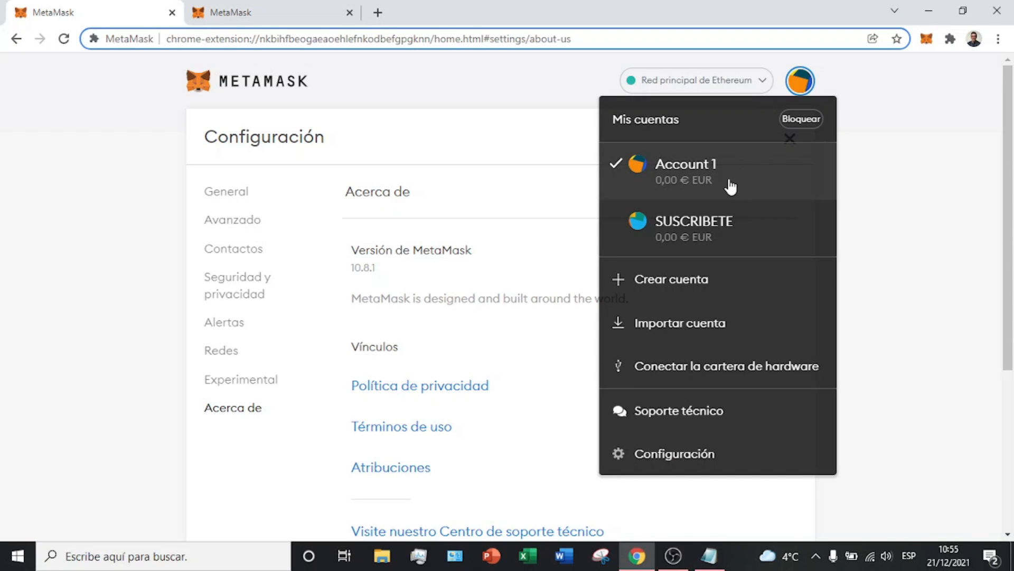
pyautogui.click(702, 235)
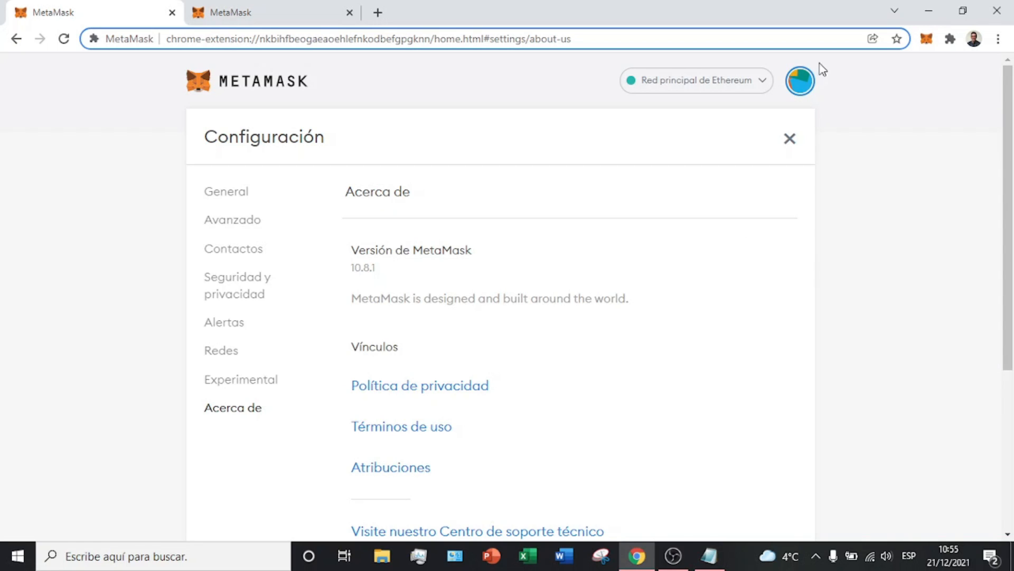
pyautogui.click(225, 87)
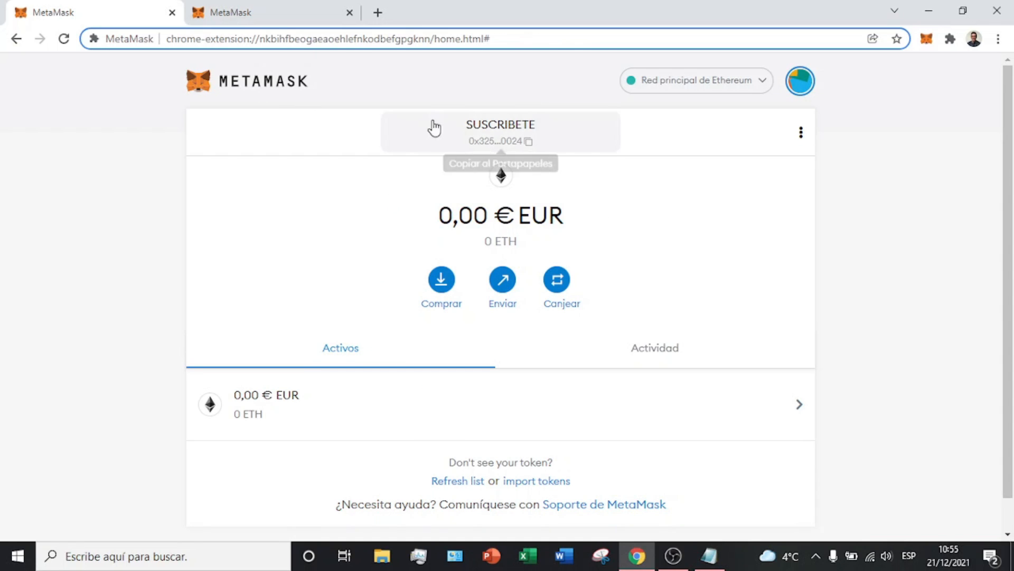
pyautogui.click(802, 132)
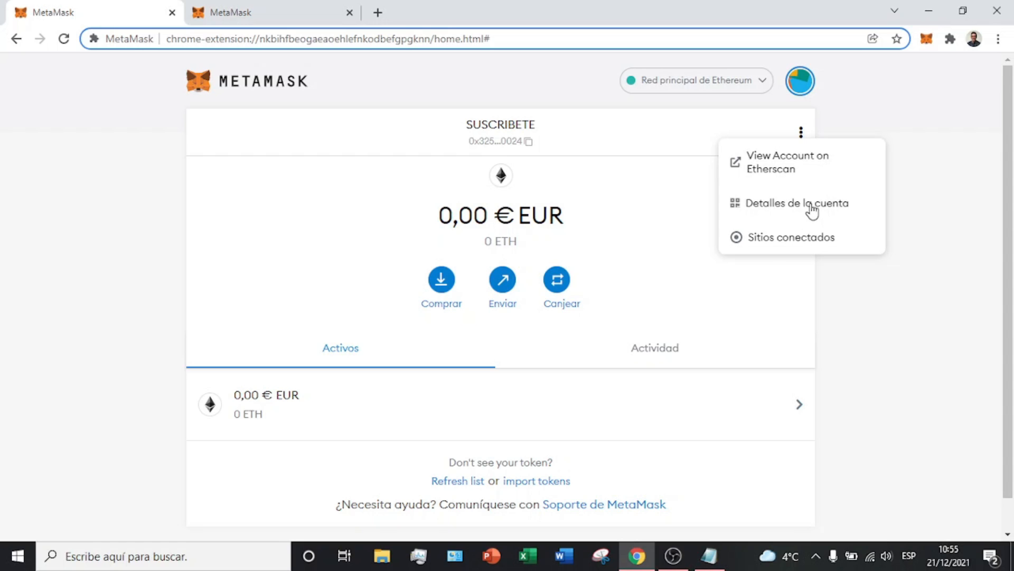
# Step: View the account on Etherscan, dismiss the cookie banner, and check its Analytics and Comments
pyautogui.click(790, 168)
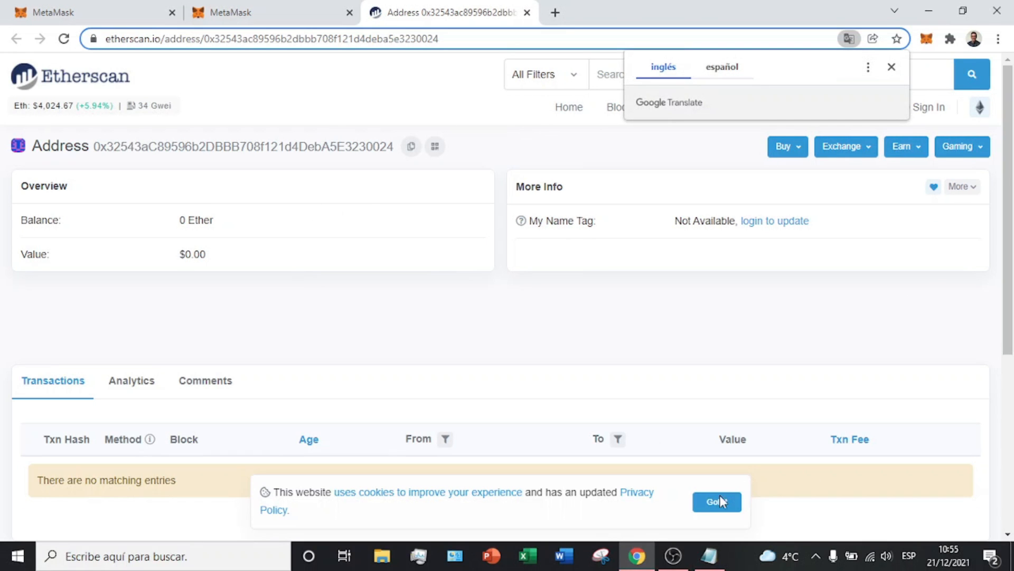
pyautogui.click(716, 499)
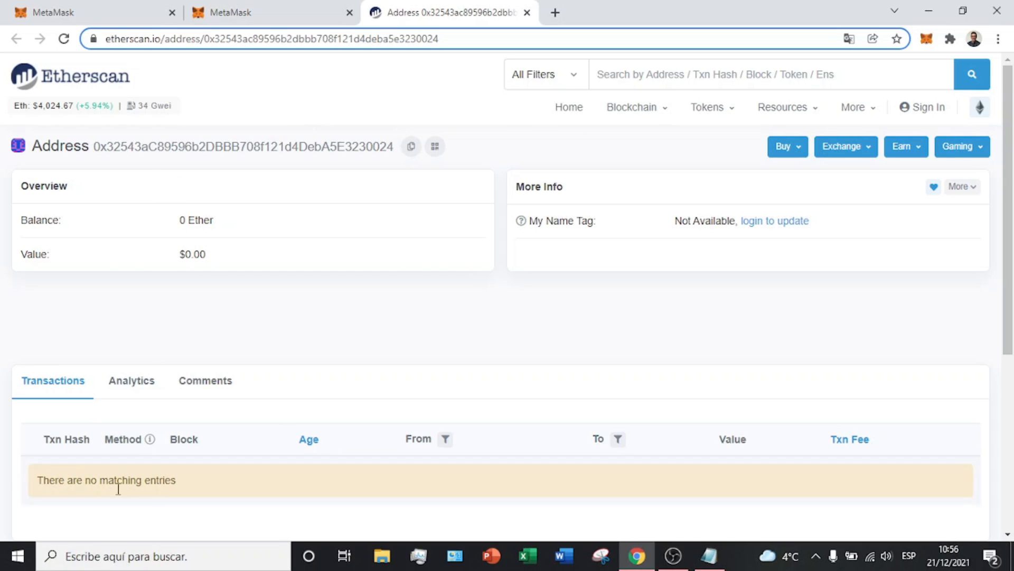
pyautogui.click(106, 382)
pyautogui.click(204, 384)
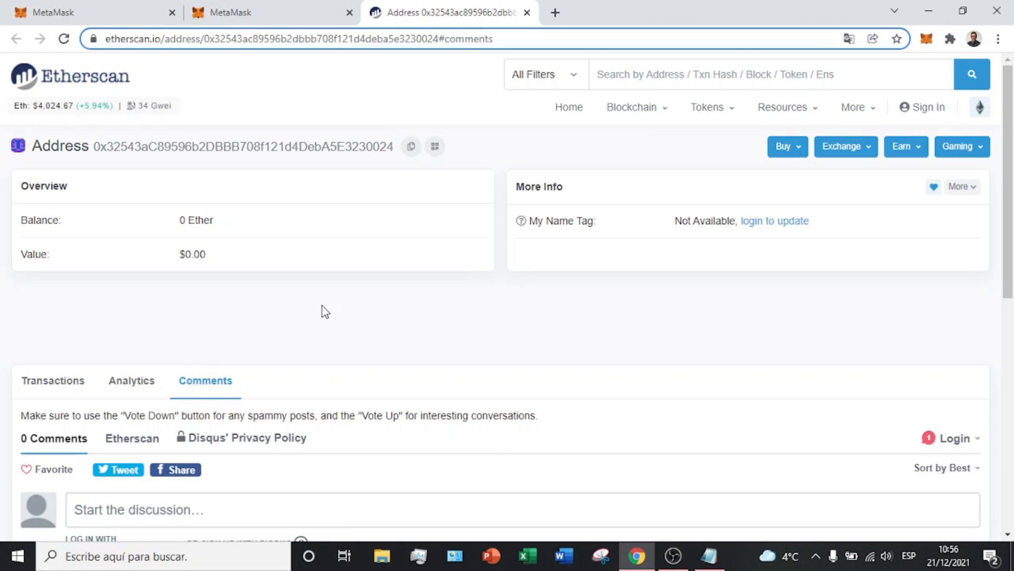
# Step: Close the help-centre and Etherscan tabs
pyautogui.click(228, 12)
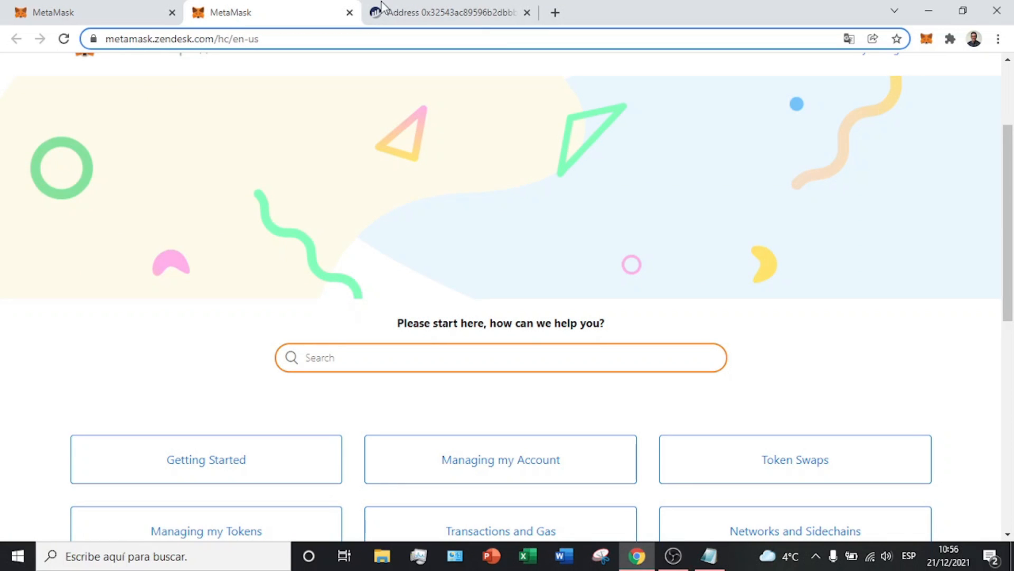
pyautogui.click(349, 12)
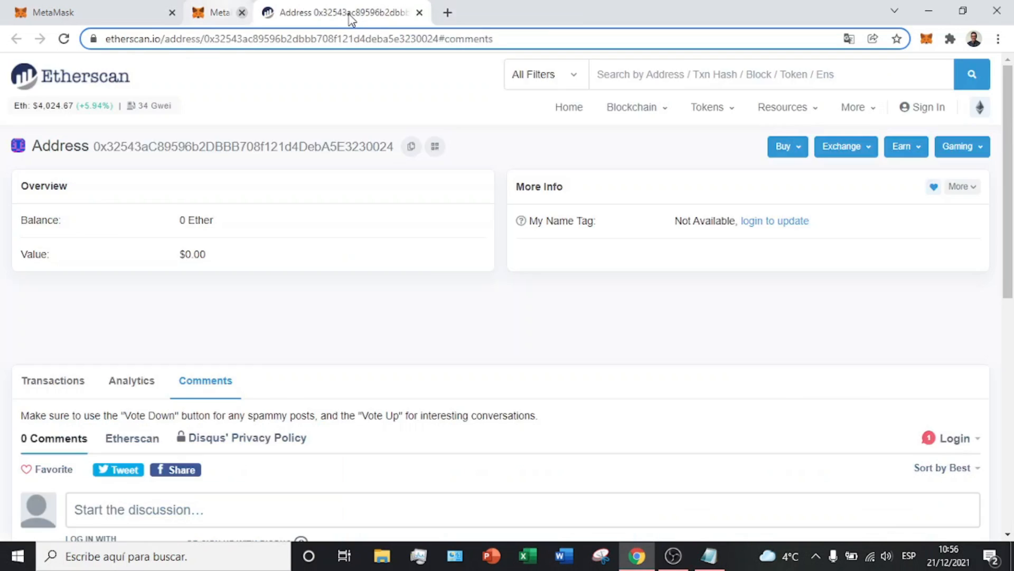
pyautogui.click(349, 12)
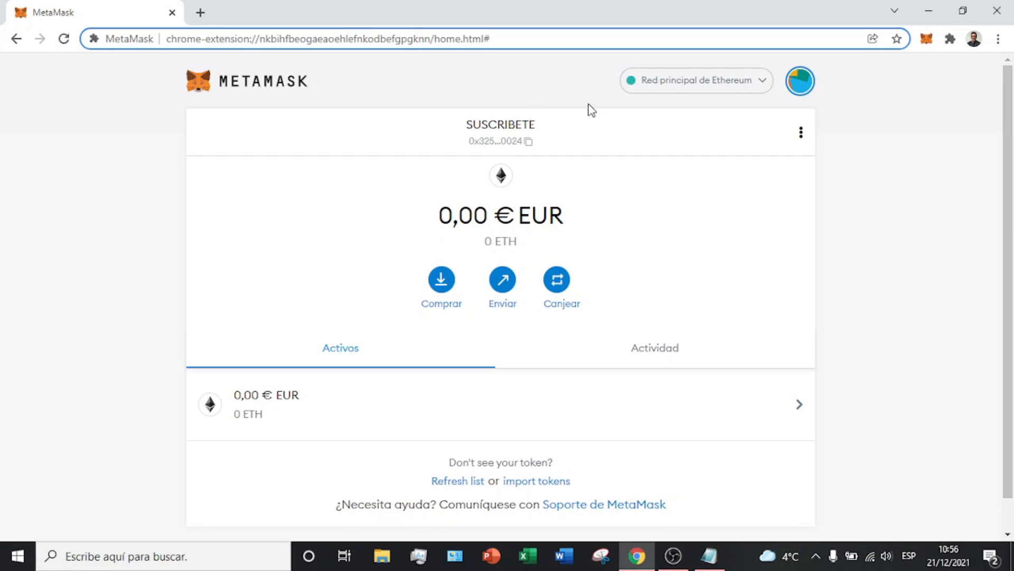
# Step: Open the account details with QR code for the SUSCRIBETE account
pyautogui.click(801, 133)
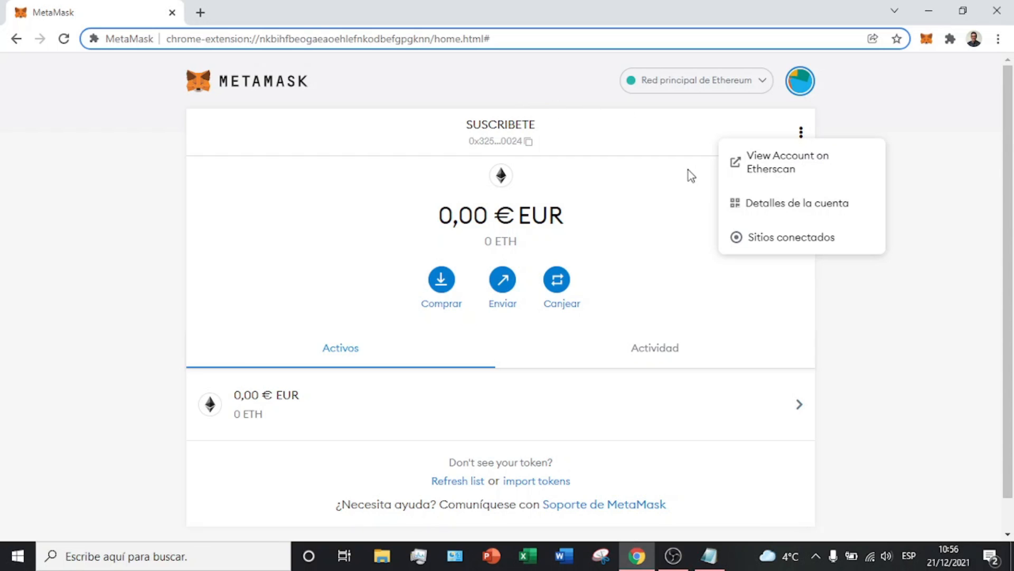
pyautogui.click(629, 123)
pyautogui.click(802, 91)
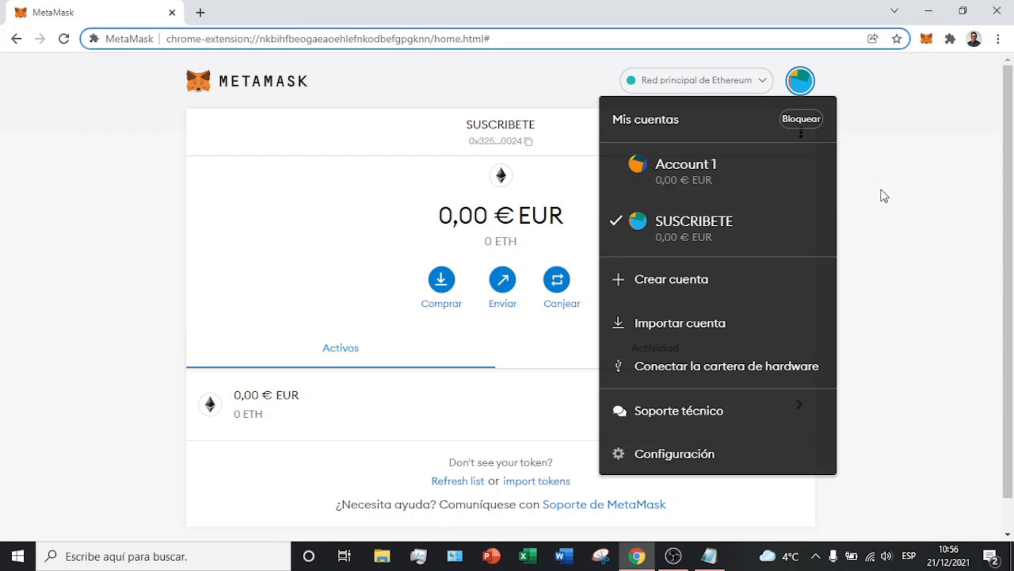
pyautogui.click(883, 196)
pyautogui.click(797, 135)
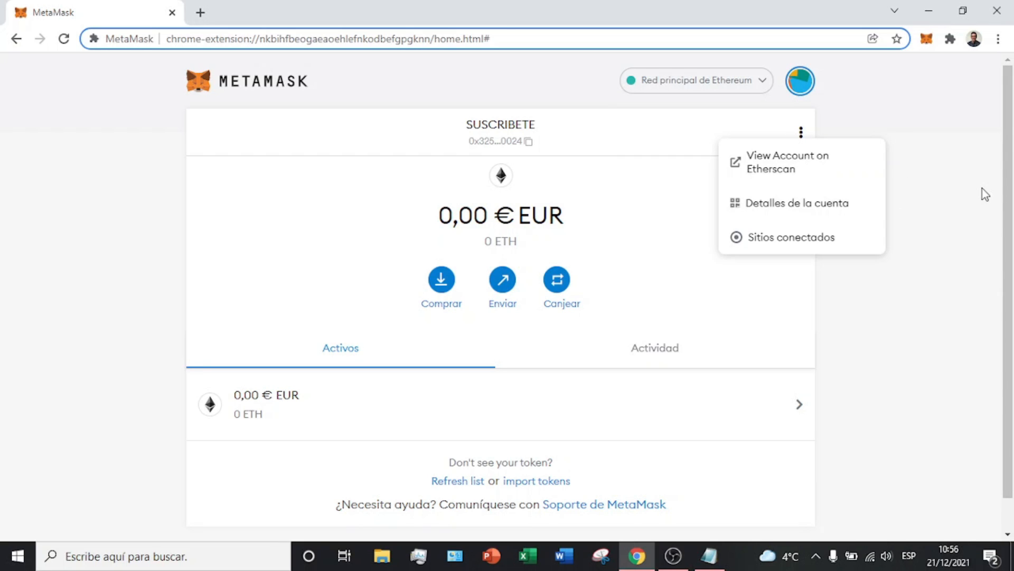
pyautogui.click(824, 204)
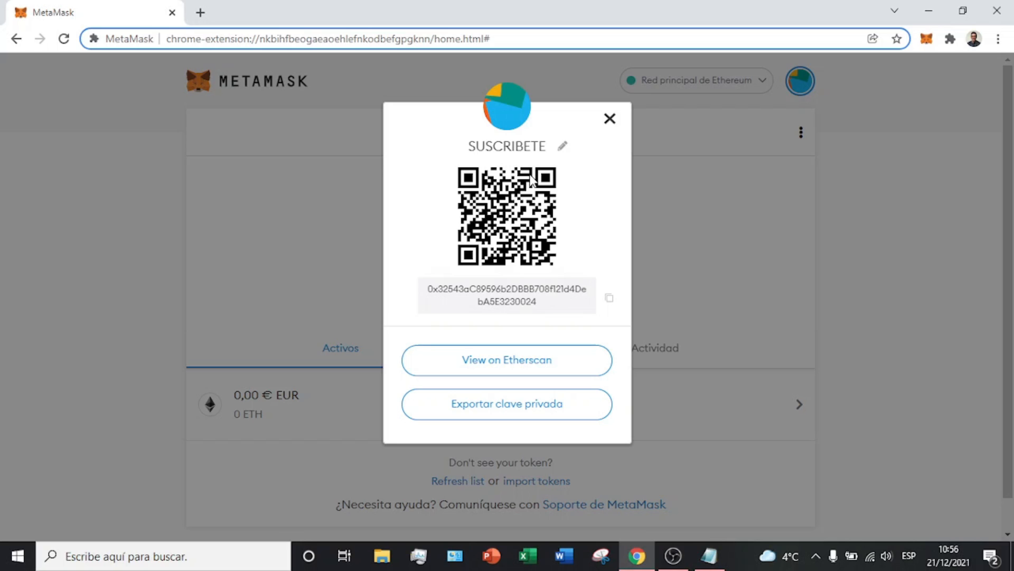
# Step: Change the account name from SUSCRIBETE to BILLETERA 2, then copy the wallet address
pyautogui.click(564, 148)
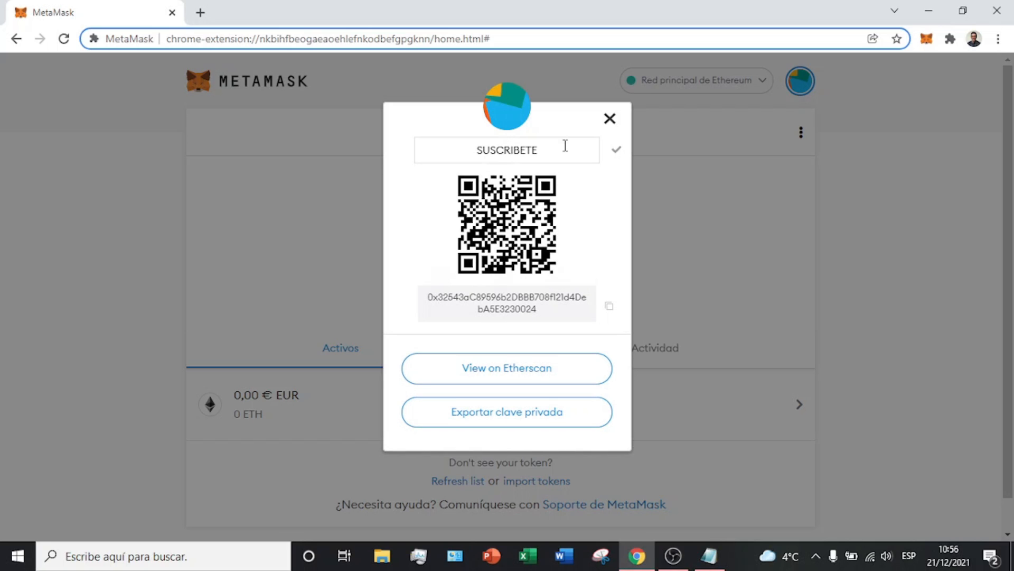
pyautogui.moveTo(565, 145); pyautogui.dragTo(426, 128)
pyautogui.write('CARDANO')
pyautogui.press('BackSpace')
pyautogui.press('BackSpace')
pyautogui.press('BackSpace')
pyautogui.press('BackSpace')
pyautogui.press('BackSpace')
pyautogui.press('BackSpace')
pyautogui.press('BackSpace')
pyautogui.write('BILLETERA 2')
pyautogui.click(614, 151)
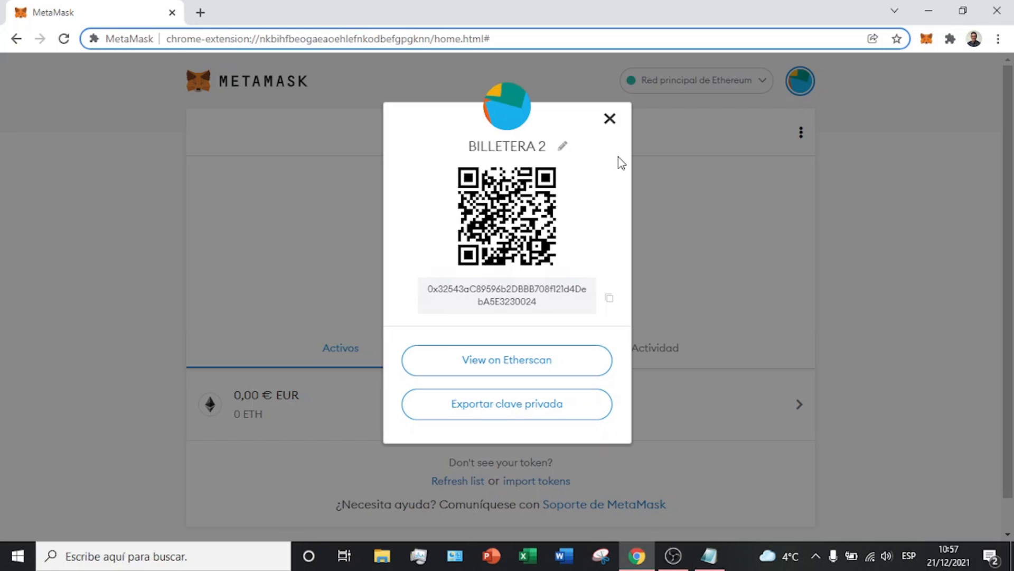
pyautogui.click(608, 120)
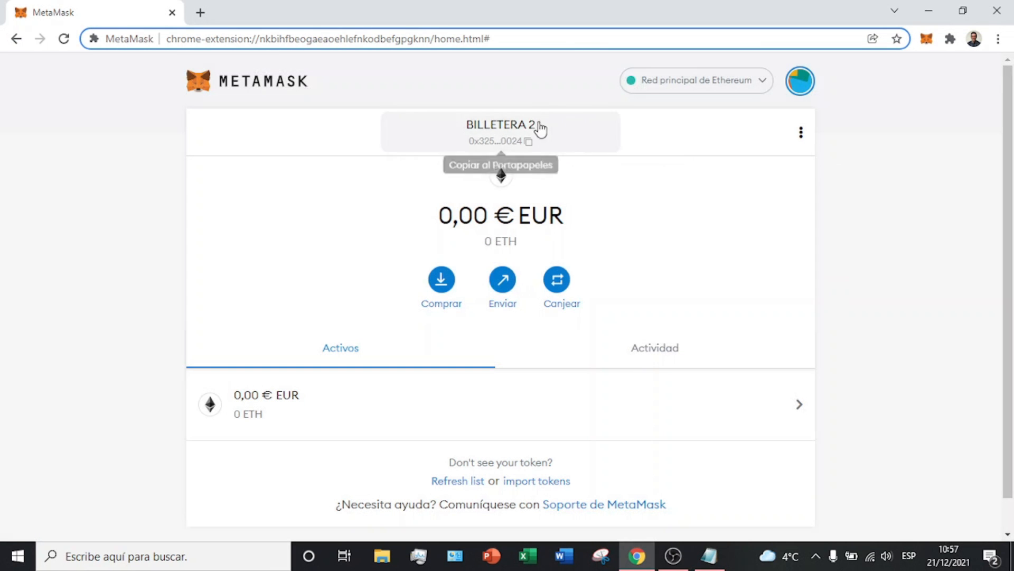
pyautogui.click(525, 149)
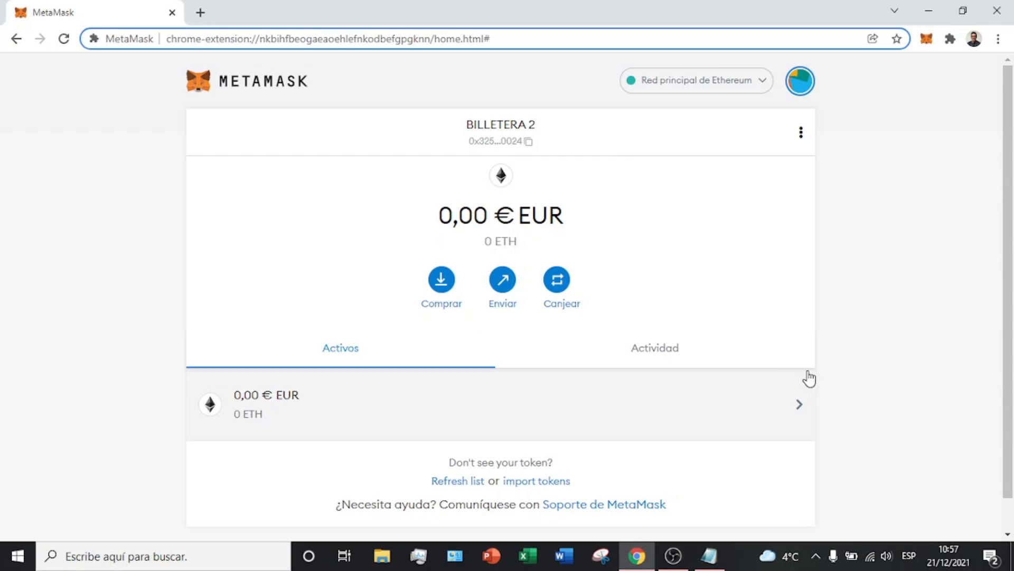
pyautogui.click(630, 351)
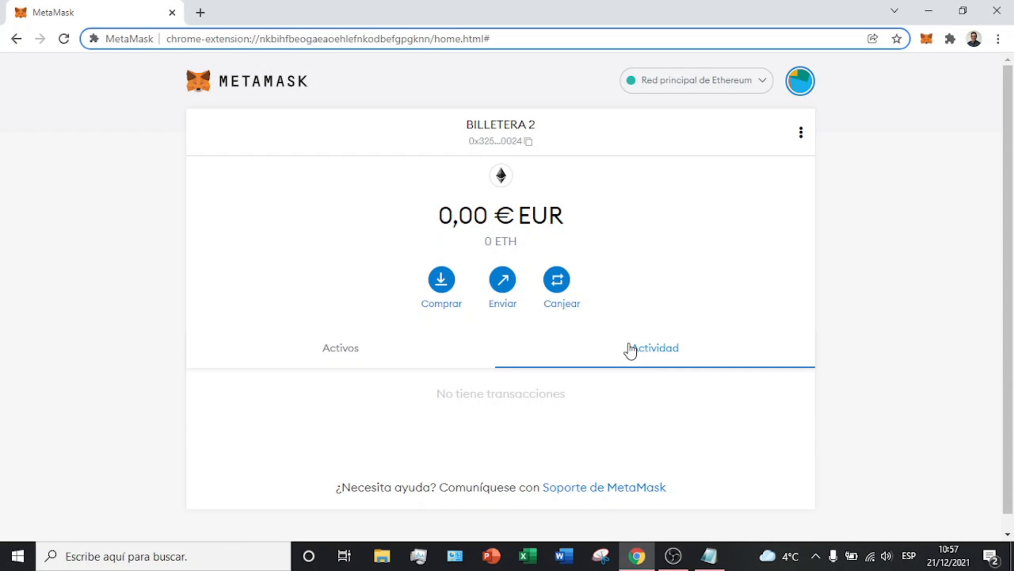
pyautogui.click(369, 361)
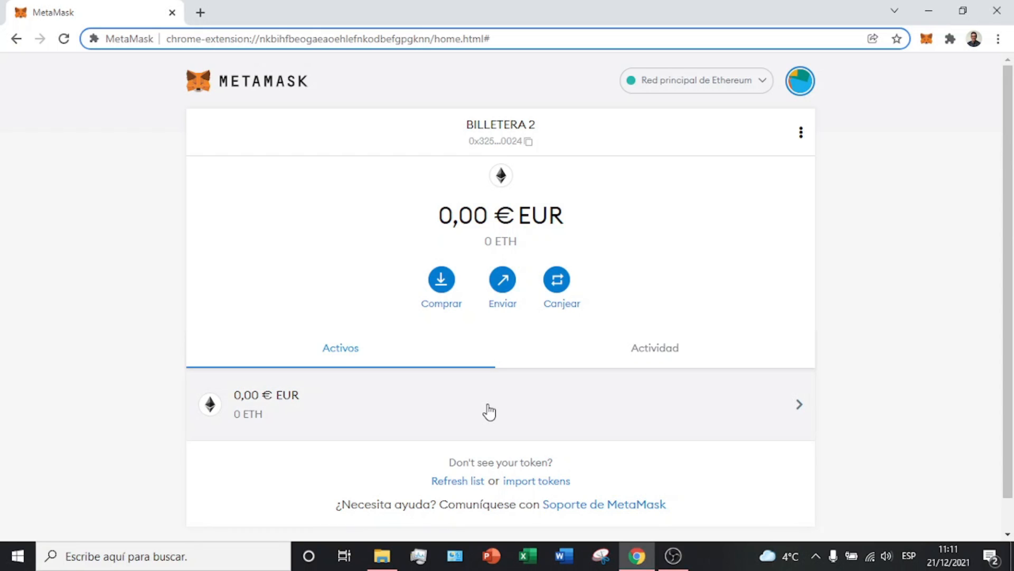
pyautogui.moveTo(469, 463); pyautogui.dragTo(561, 464)
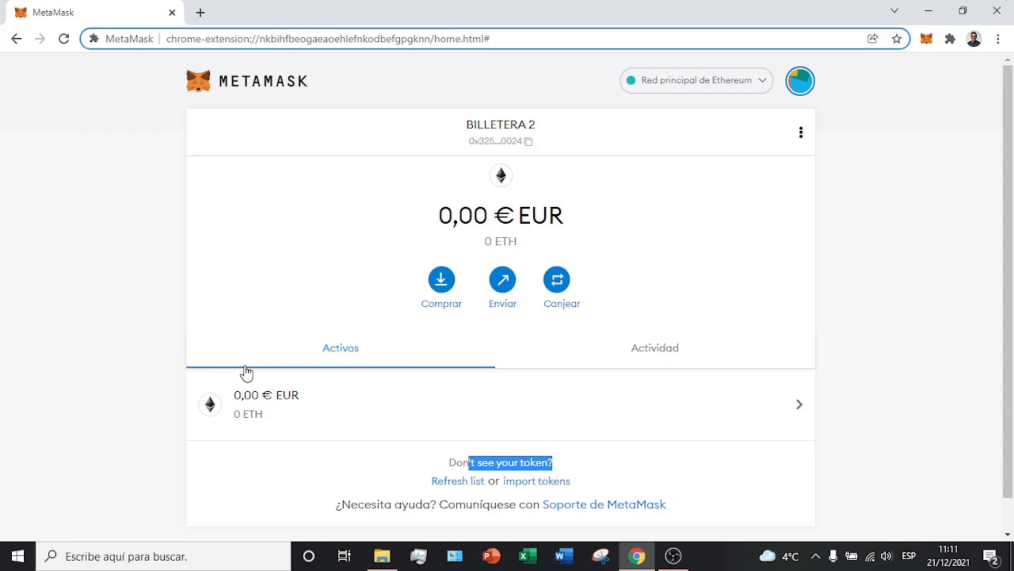
# Step: On Import Tokens, search the token list for 'bitcoin', then clear the search box
pyautogui.click(544, 483)
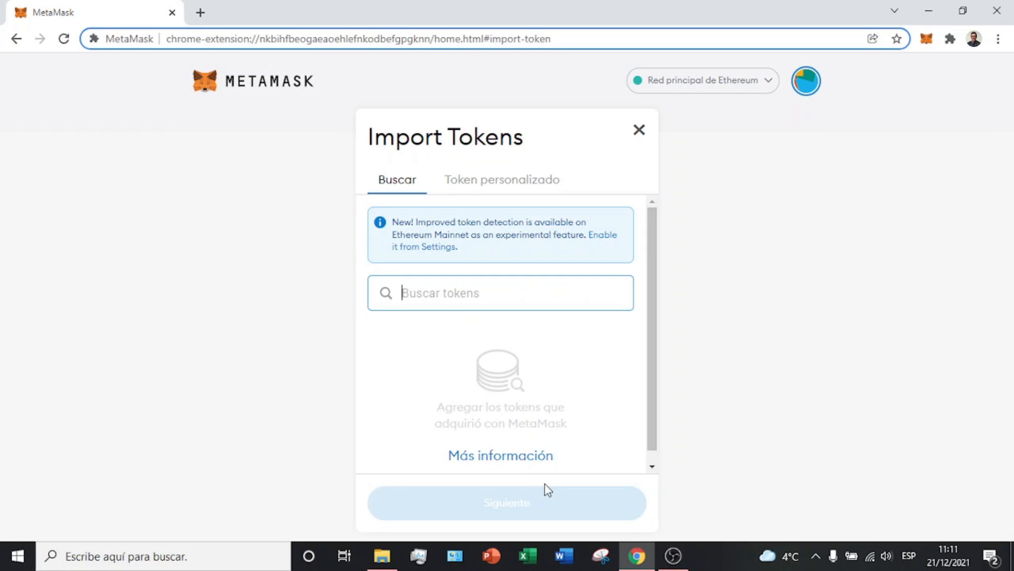
pyautogui.write('bit')
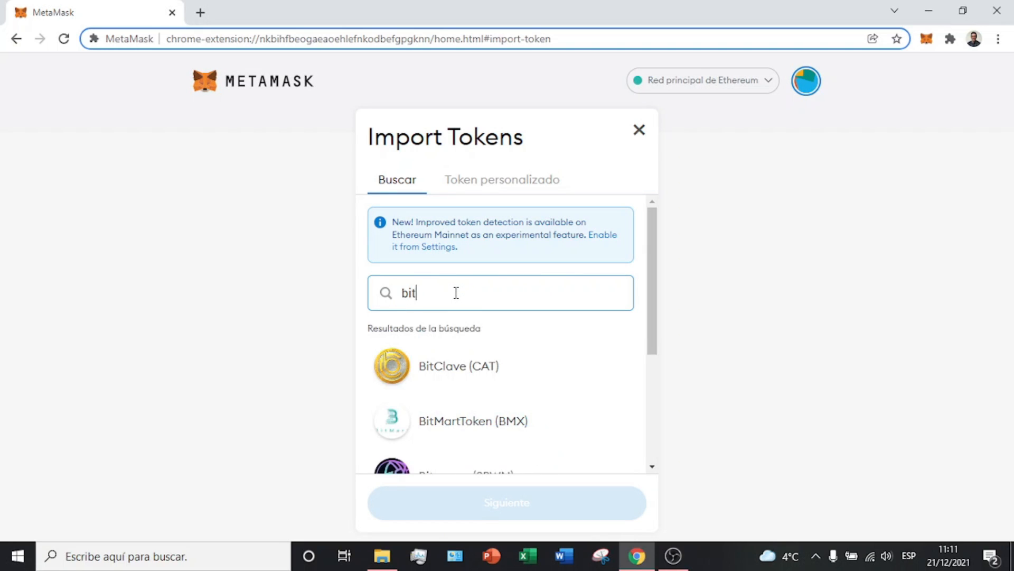
pyautogui.write('coin')
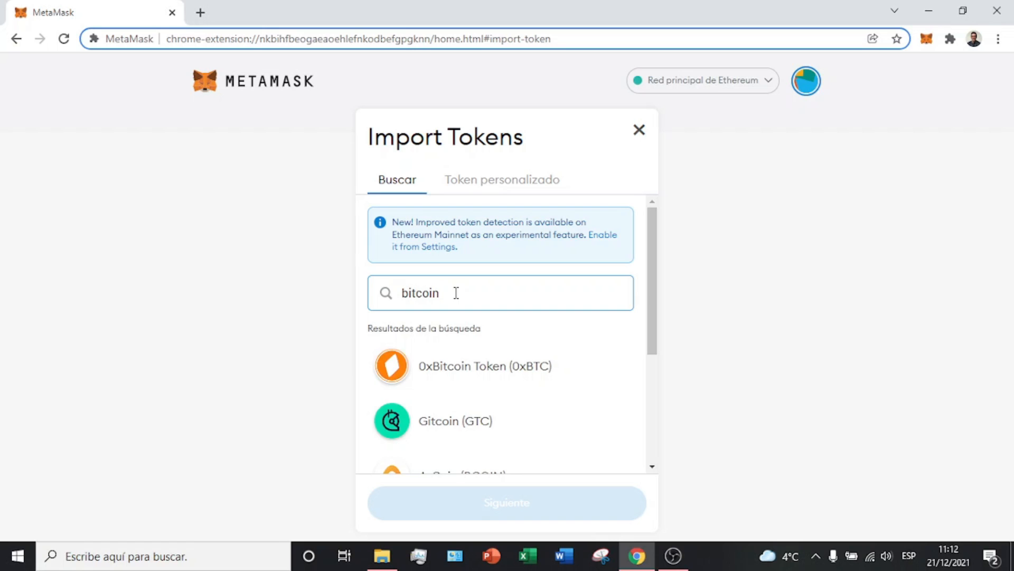
pyautogui.scroll(-5, 476, 385)
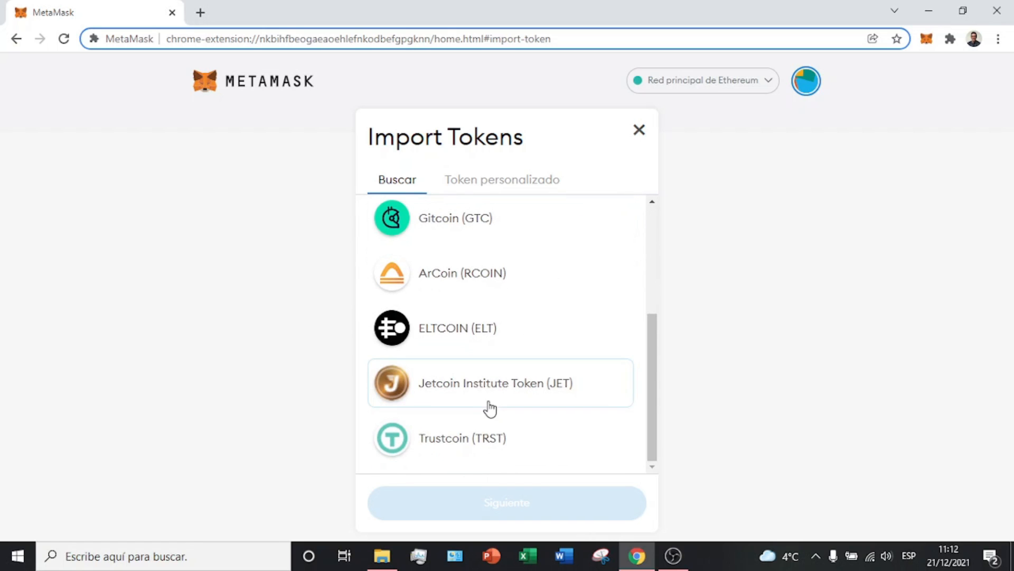
pyautogui.scroll(5, 490, 408)
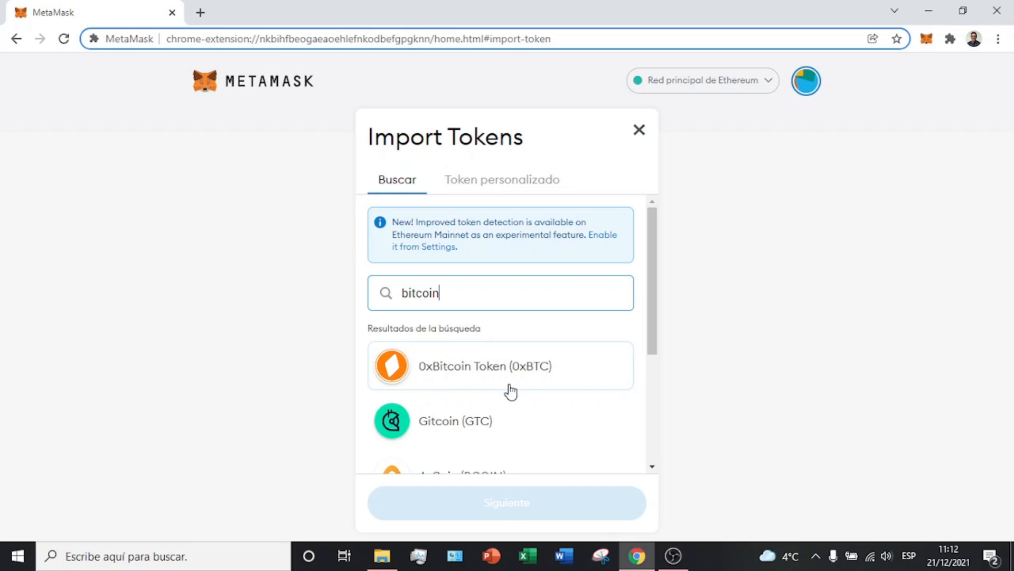
pyautogui.moveTo(516, 289); pyautogui.dragTo(380, 285)
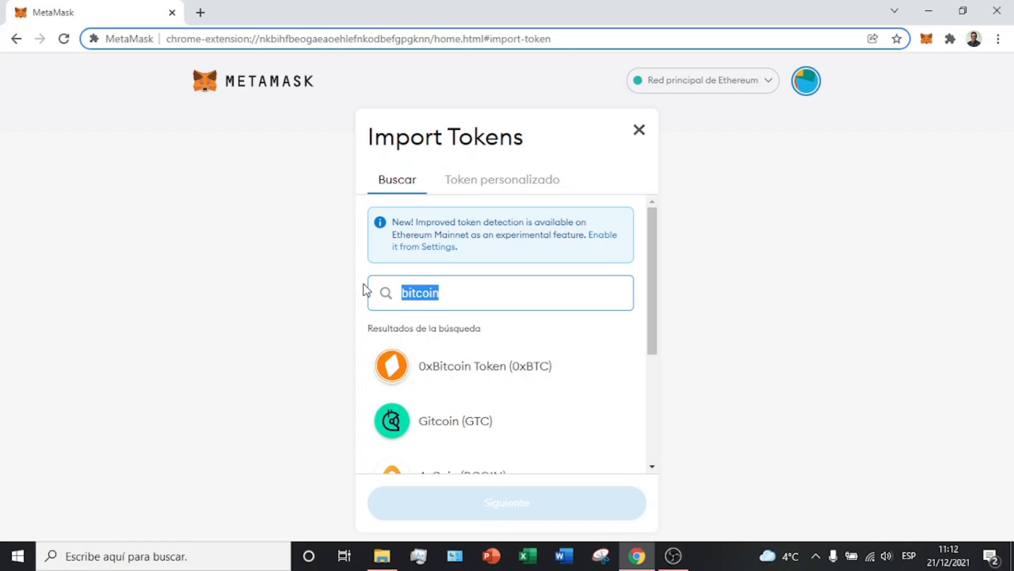
pyautogui.press('BackSpace')
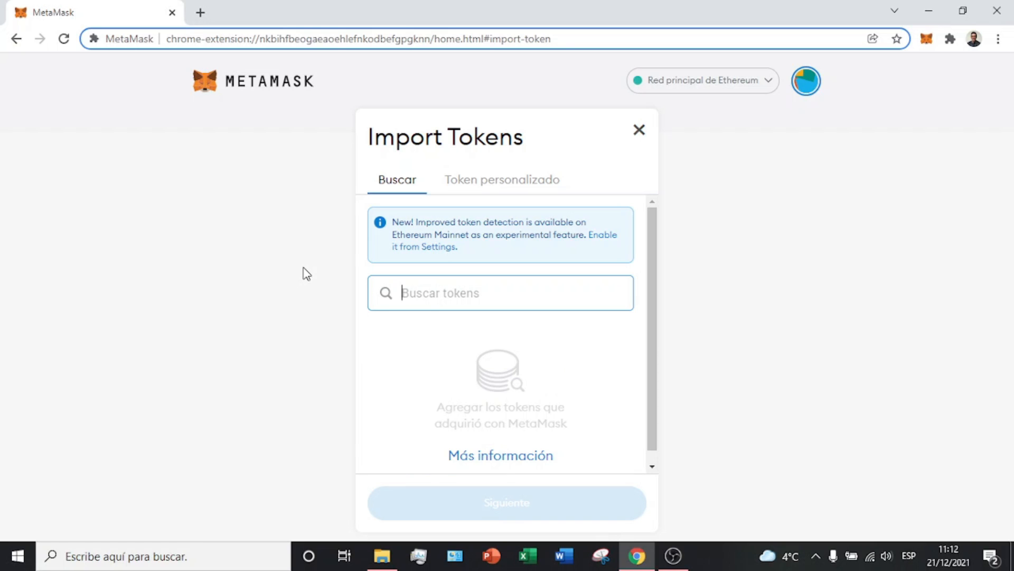
# Step: Search for 'compo', clear it, choose Token personalizado, and open a new browser tab
pyautogui.write('compo')
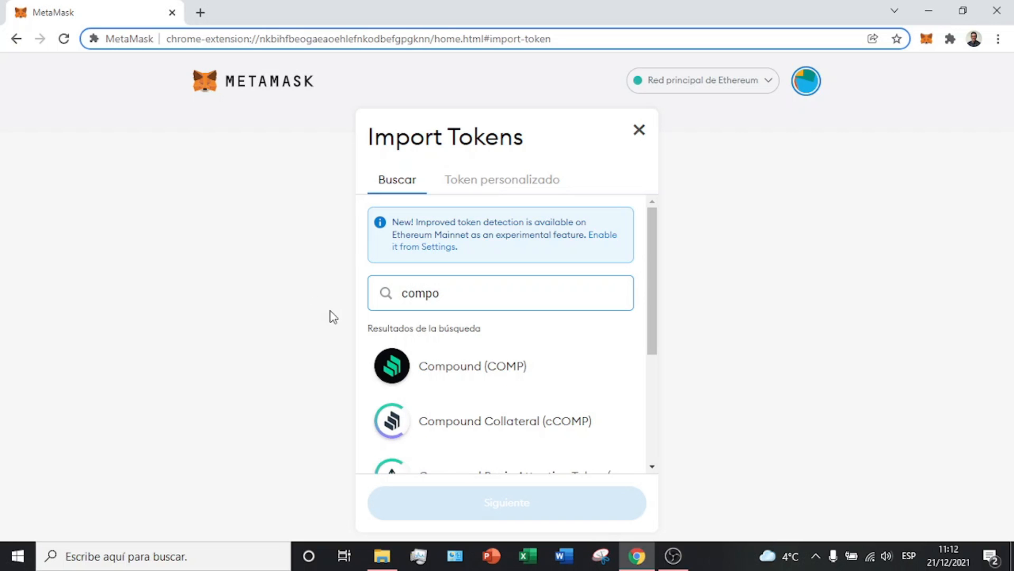
pyautogui.scroll(-4, 443, 372)
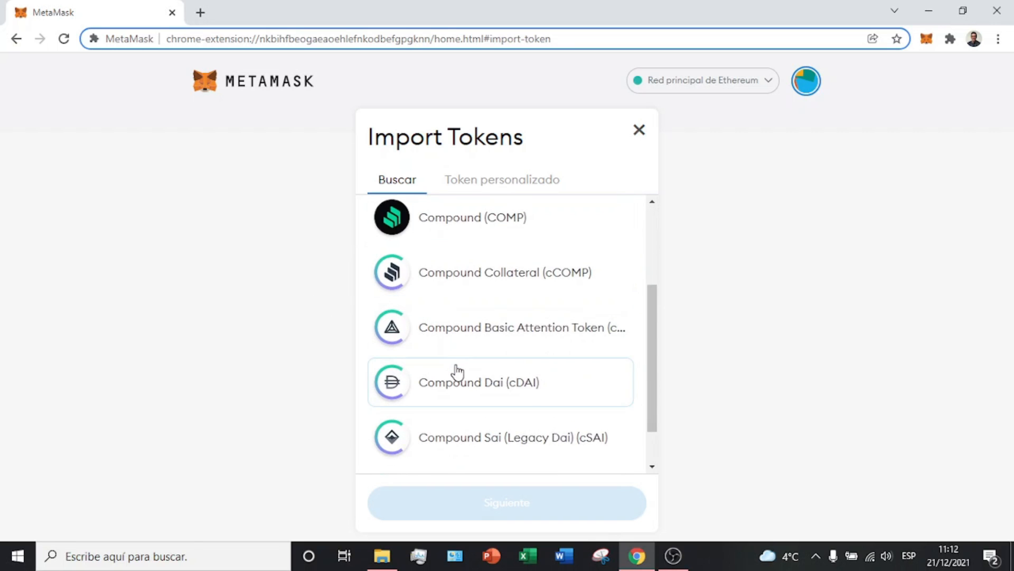
pyautogui.scroll(5, 538, 258)
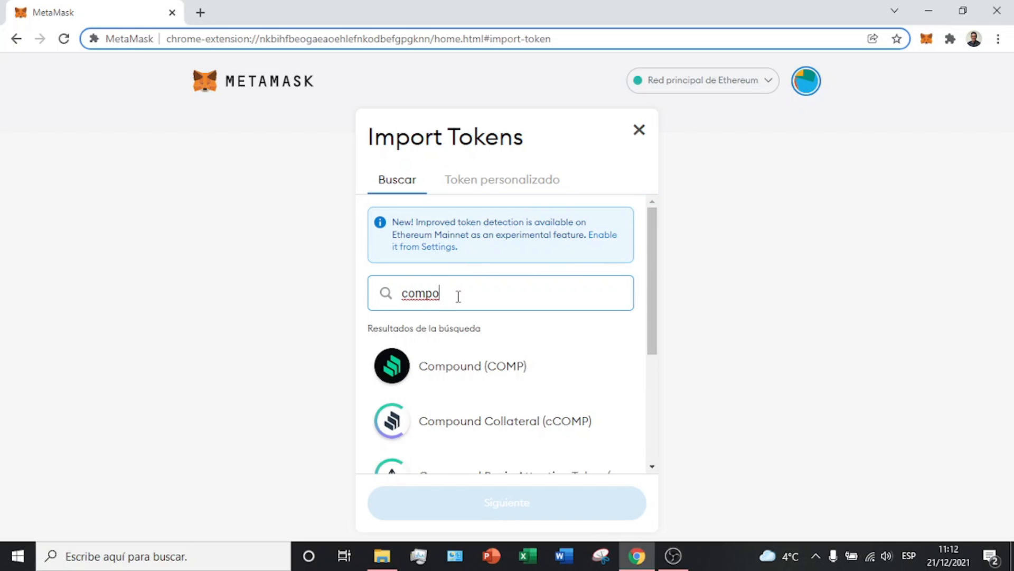
pyautogui.moveTo(458, 296); pyautogui.dragTo(401, 282)
pyautogui.press('BackSpace')
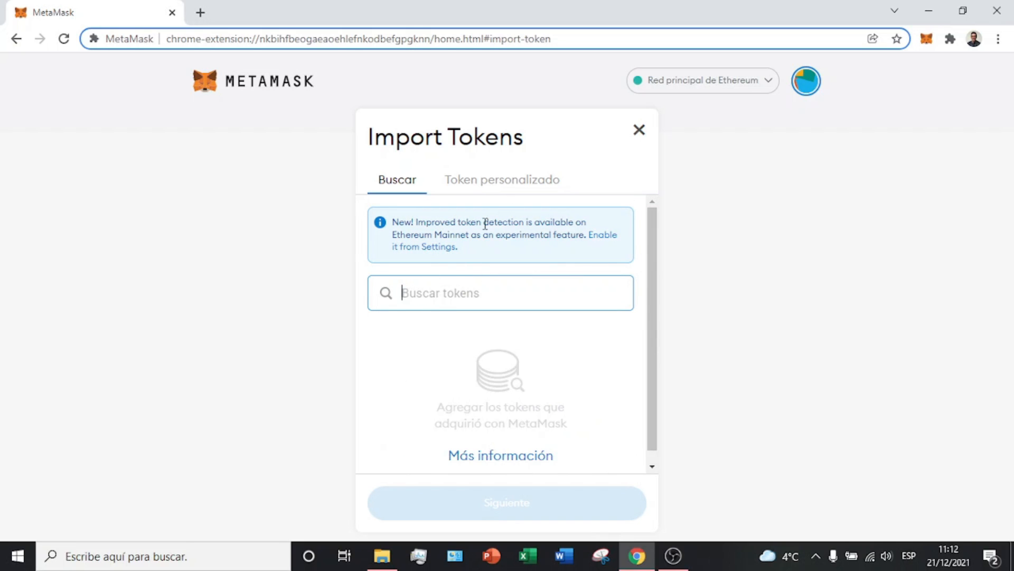
pyautogui.click(503, 198)
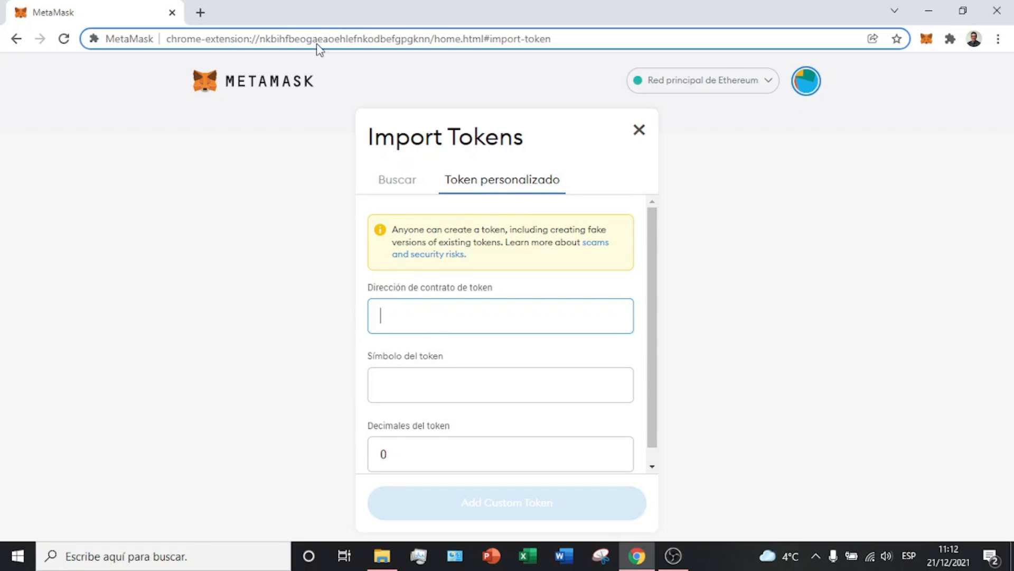
pyautogui.click(201, 12)
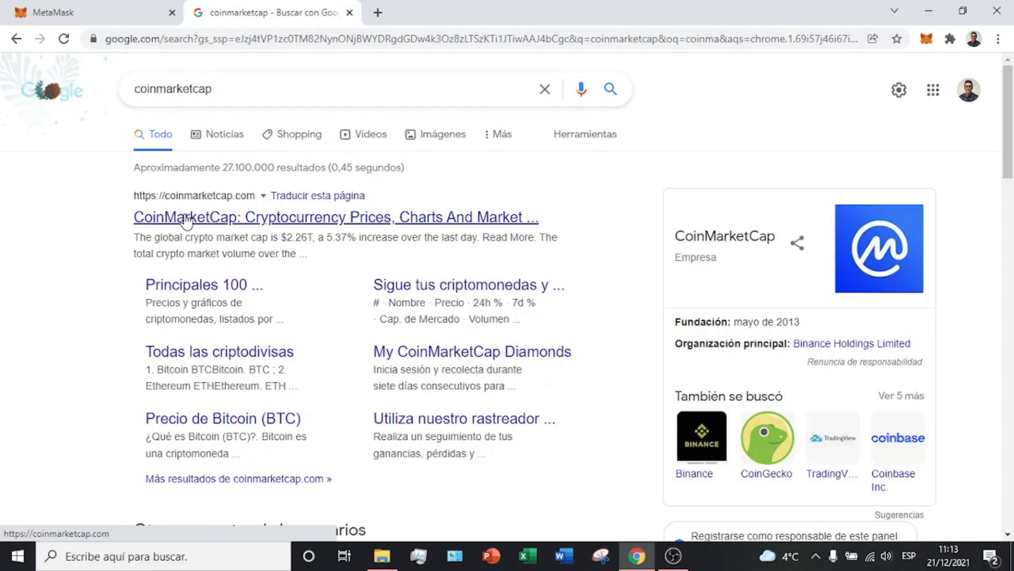
# Step: Go to CoinMarketCap from Google and open the SHIBA INU page via a 'shiba' search
pyautogui.click(198, 218)
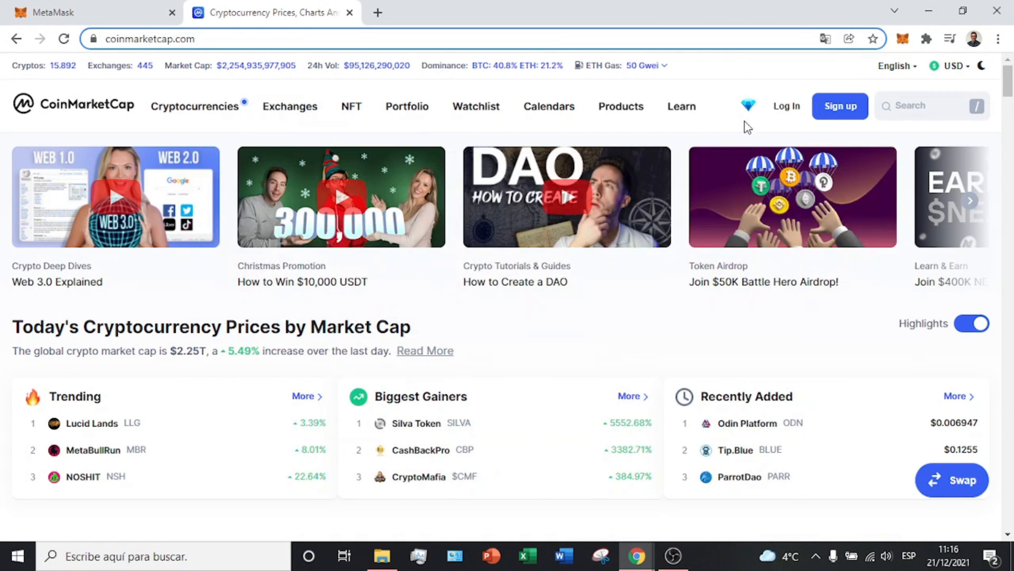
pyautogui.click(903, 109)
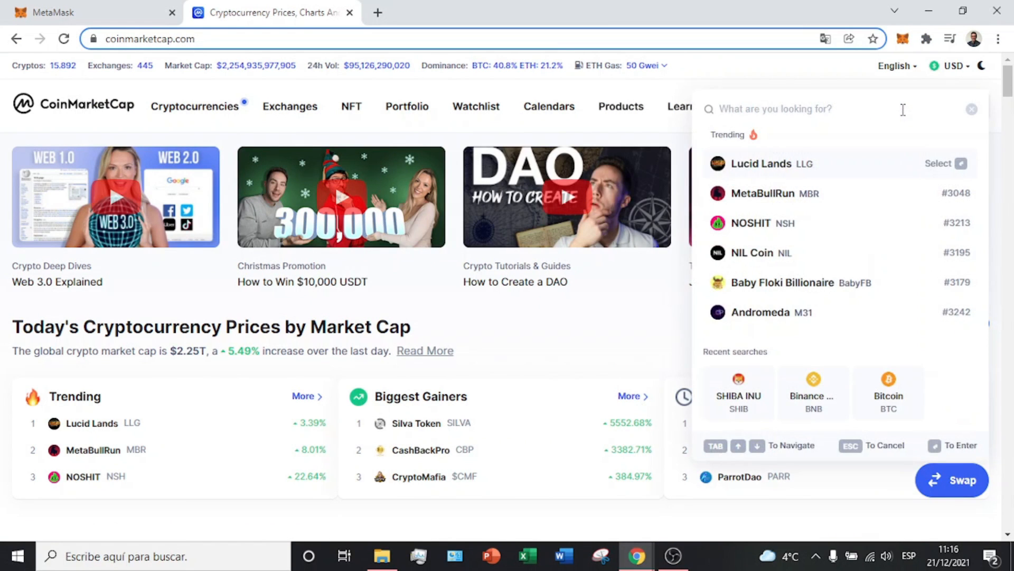
pyautogui.write('shiba')
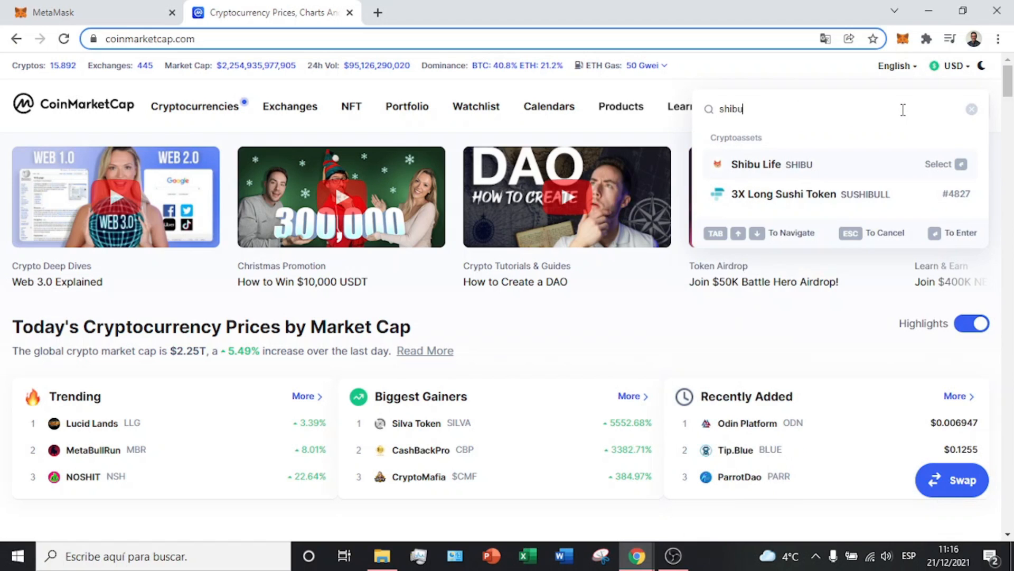
pyautogui.click(761, 282)
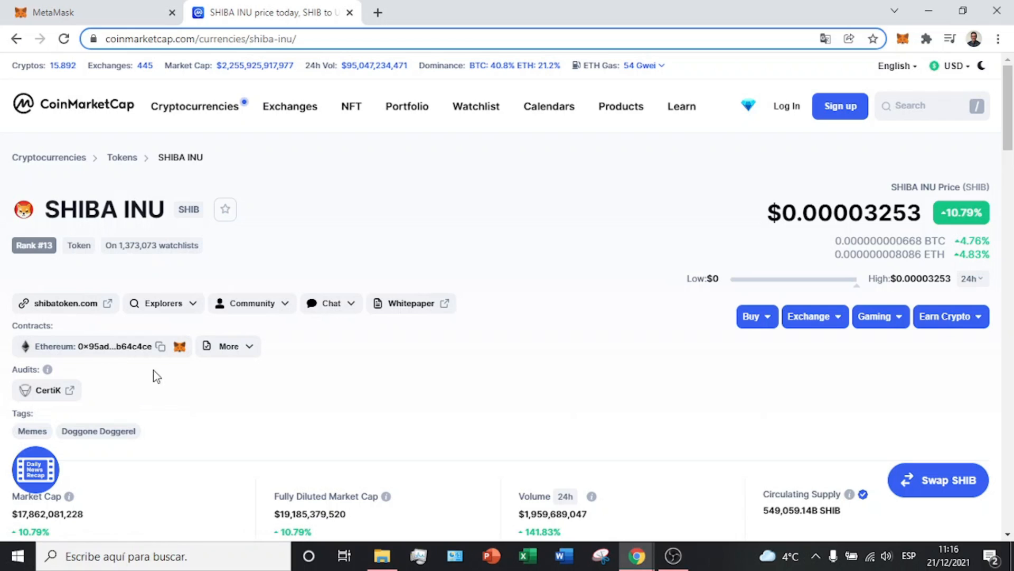
# Step: Add SHIB to MetaMask from CoinMarketCap's fox icon and close the Import Tokens page
pyautogui.click(180, 348)
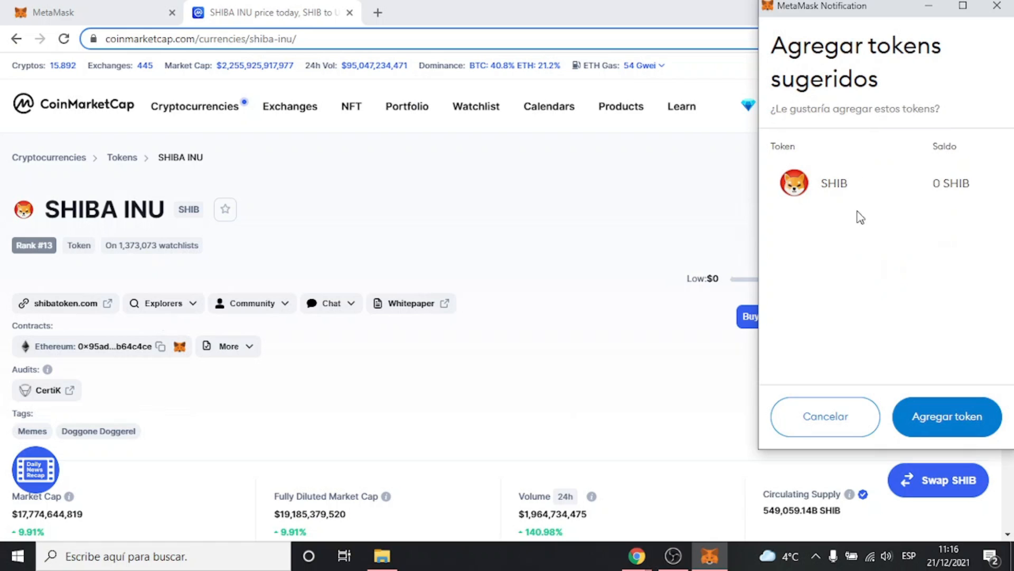
pyautogui.click(946, 432)
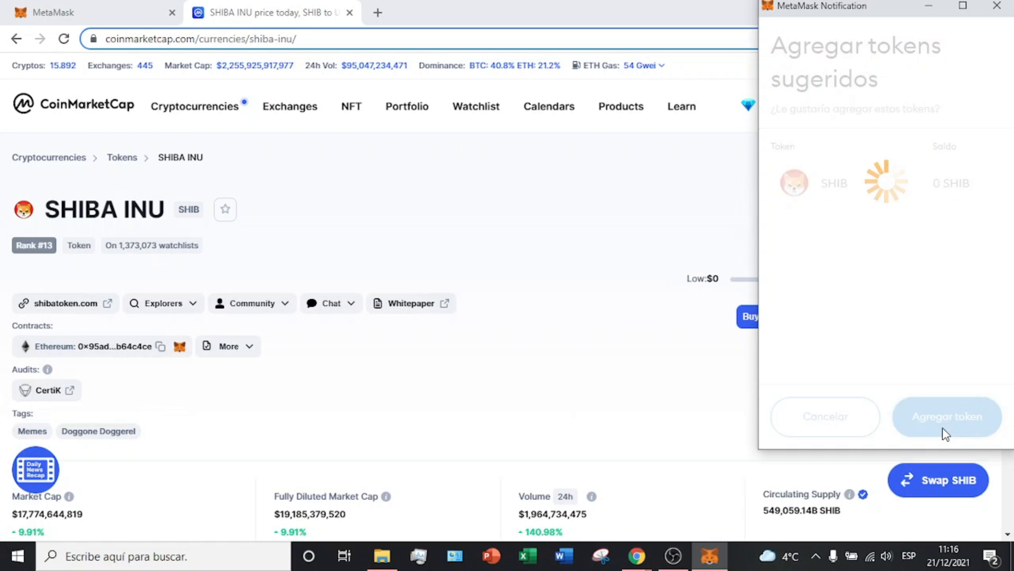
pyautogui.click(131, 10)
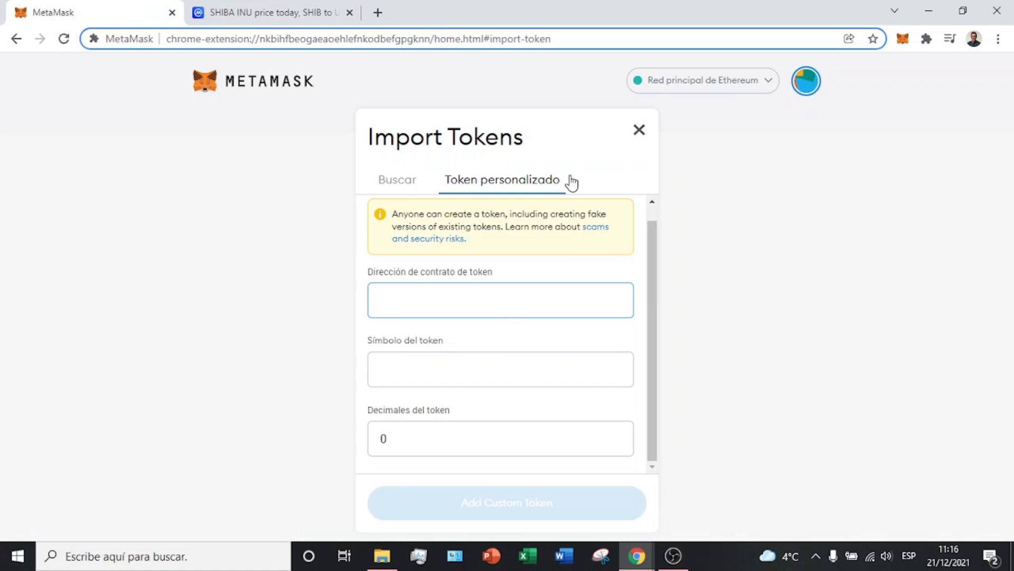
pyautogui.click(638, 132)
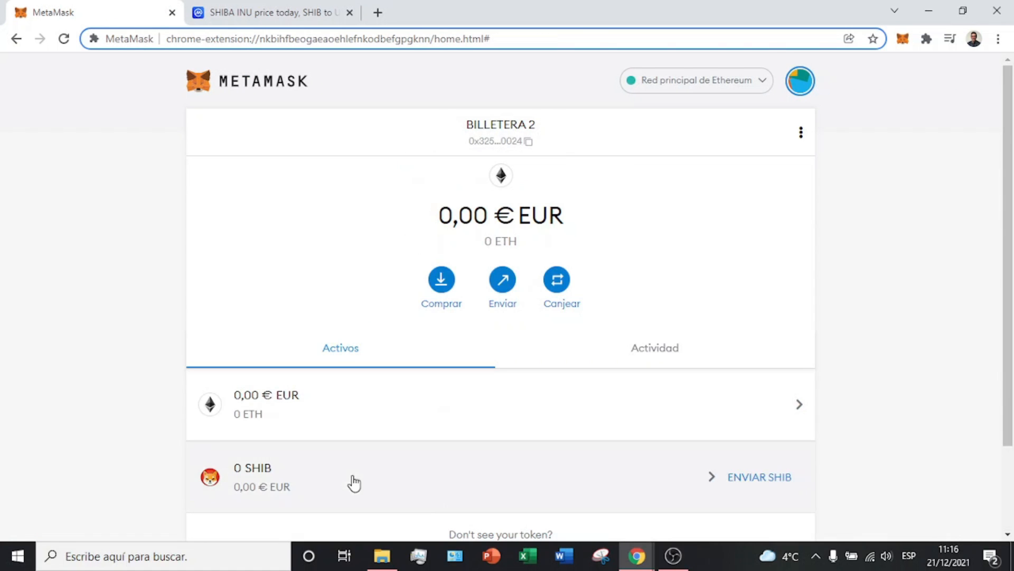
# Step: Reopen Import Tokens on the Token personalizado form for the next token
pyautogui.scroll(-1, 402, 459)
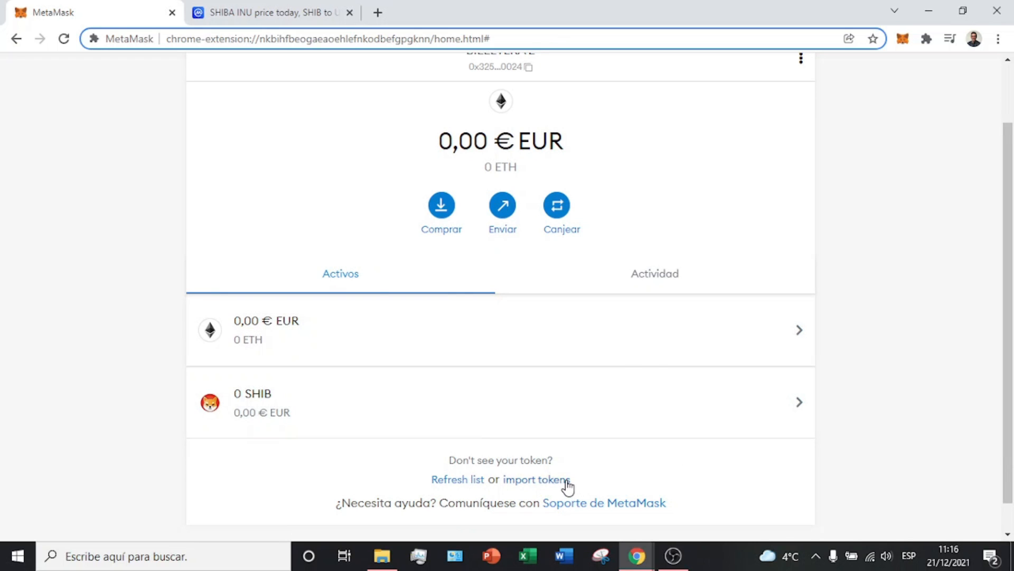
pyautogui.click(566, 481)
pyautogui.click(471, 181)
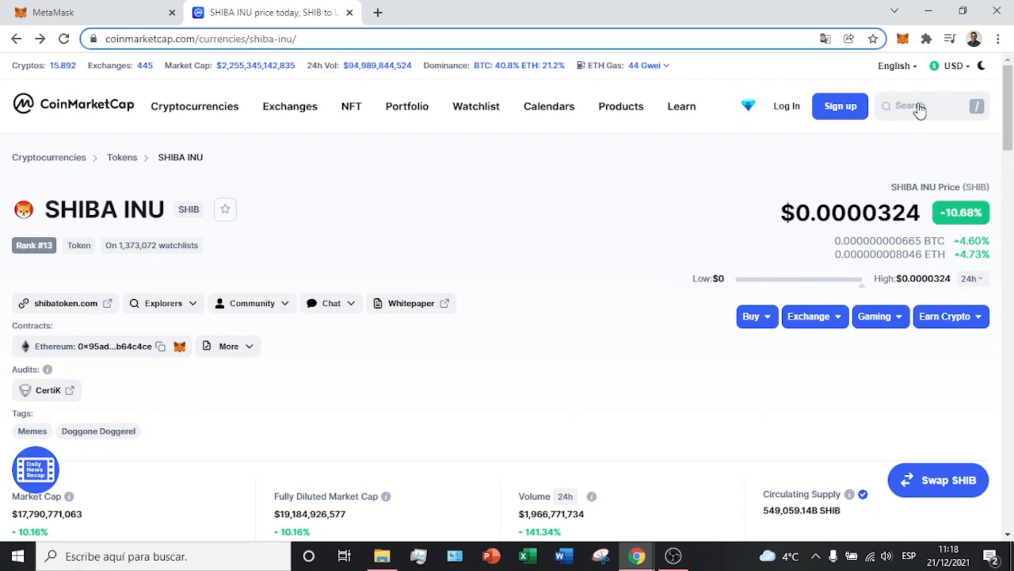
# Step: Search CoinMarketCap for 'feg' and open the FEG Token page
pyautogui.click(919, 104)
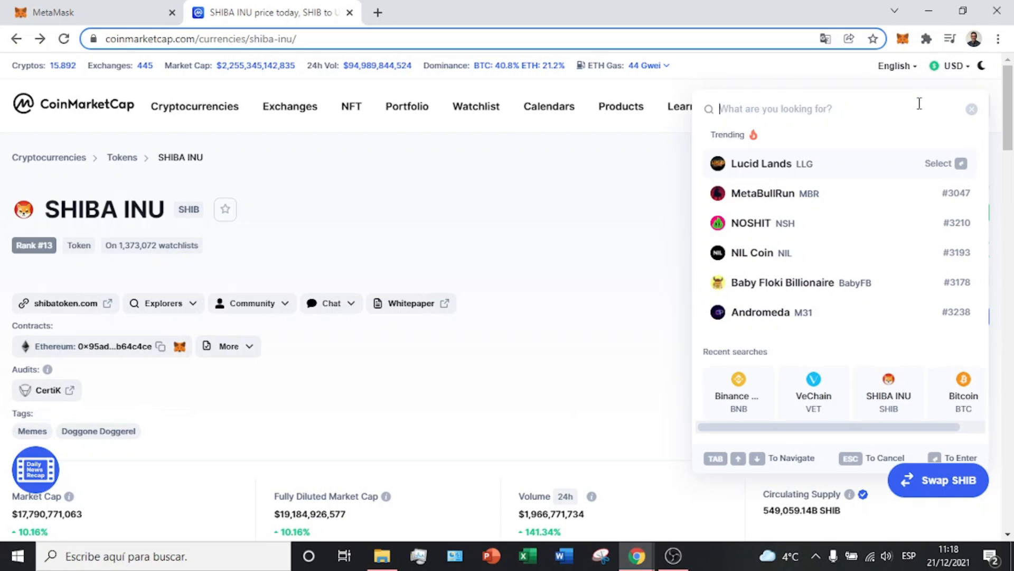
pyautogui.write('feg')
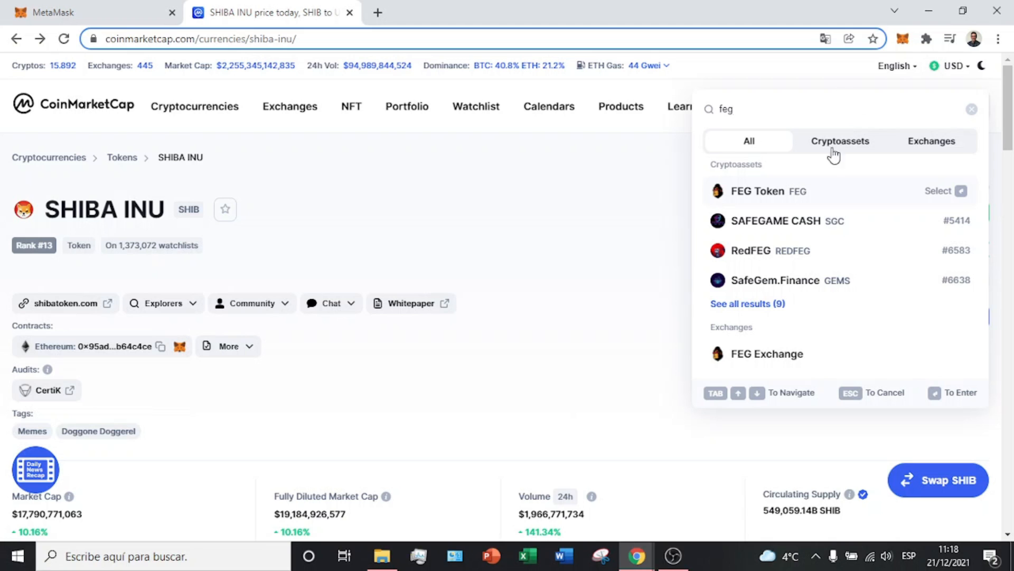
pyautogui.click(779, 194)
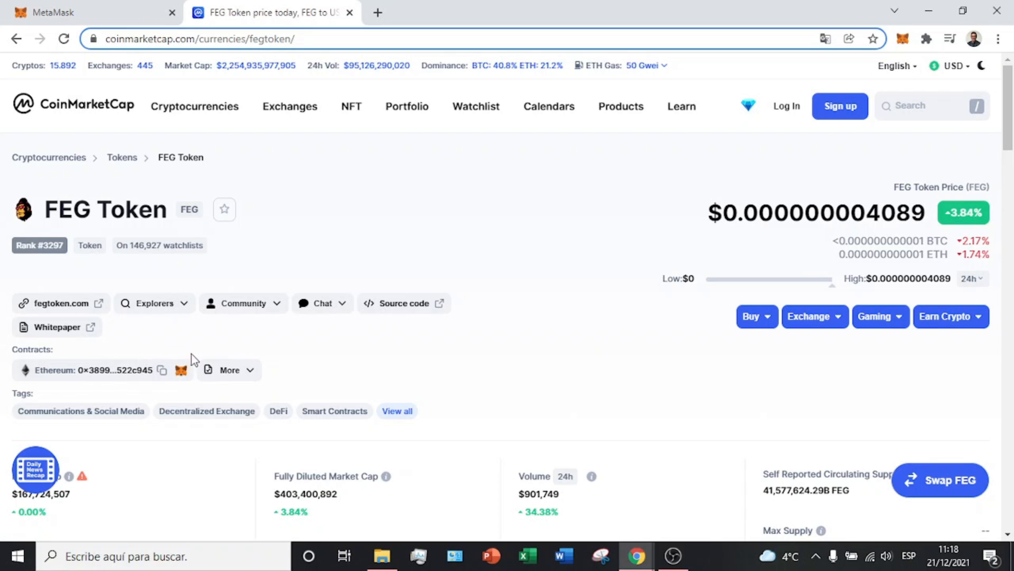
# Step: Copy the FEG contract address from Etherscan, with MetaMask's custom token form ready
pyautogui.click(68, 374)
pyautogui.click(103, 8)
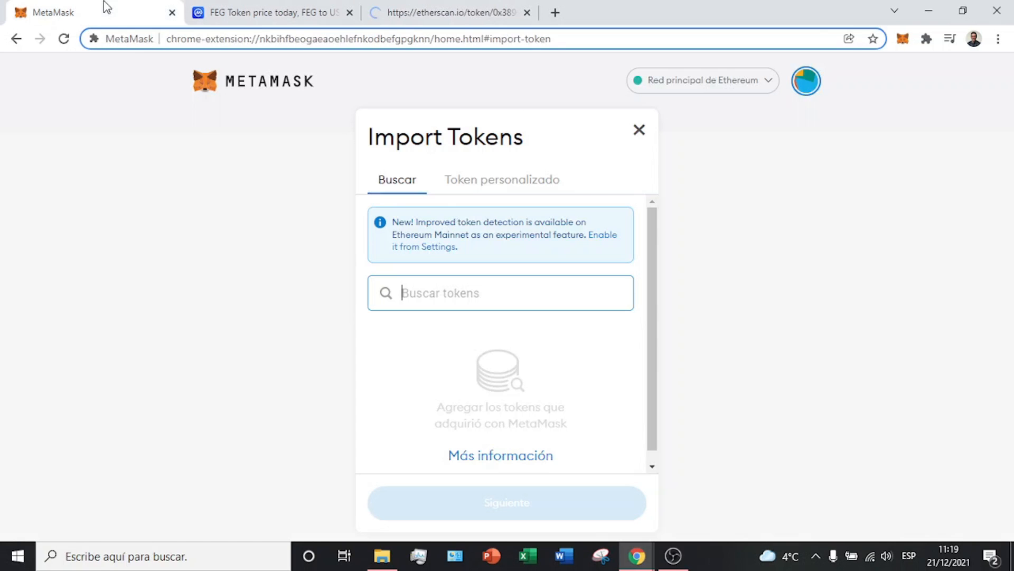
pyautogui.click(494, 180)
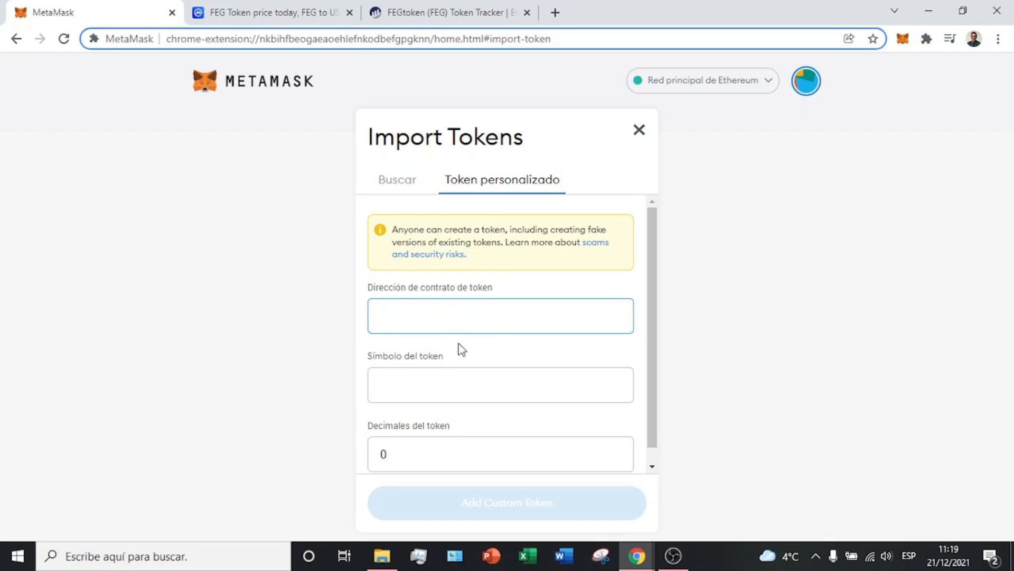
pyautogui.click(408, 6)
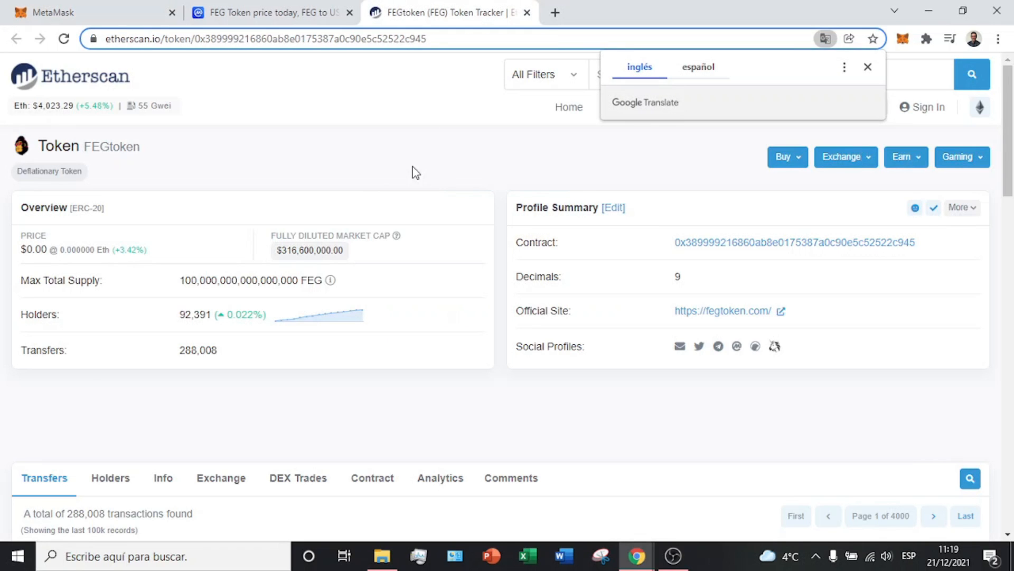
pyautogui.click(925, 243)
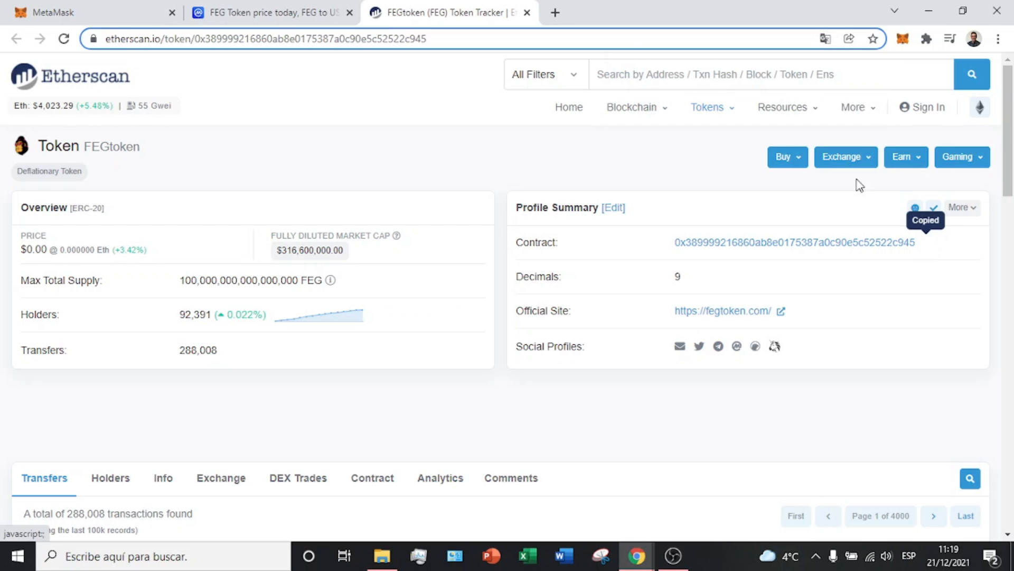
pyautogui.click(222, 11)
# Step: Paste the FEG contract into the custom token form, add it and import it
pyautogui.click(95, 12)
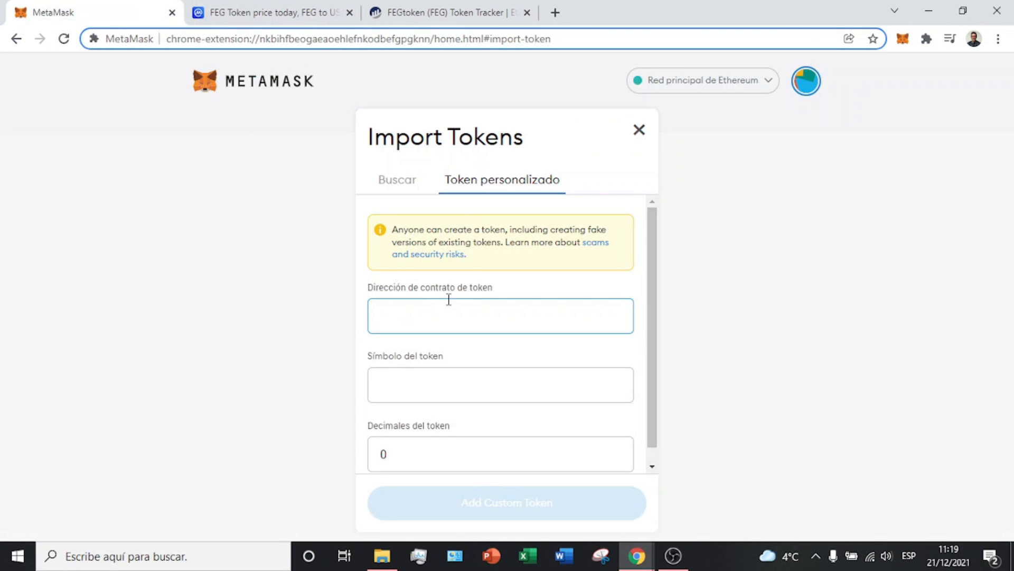
pyautogui.hotkey('ctrl', 'v')
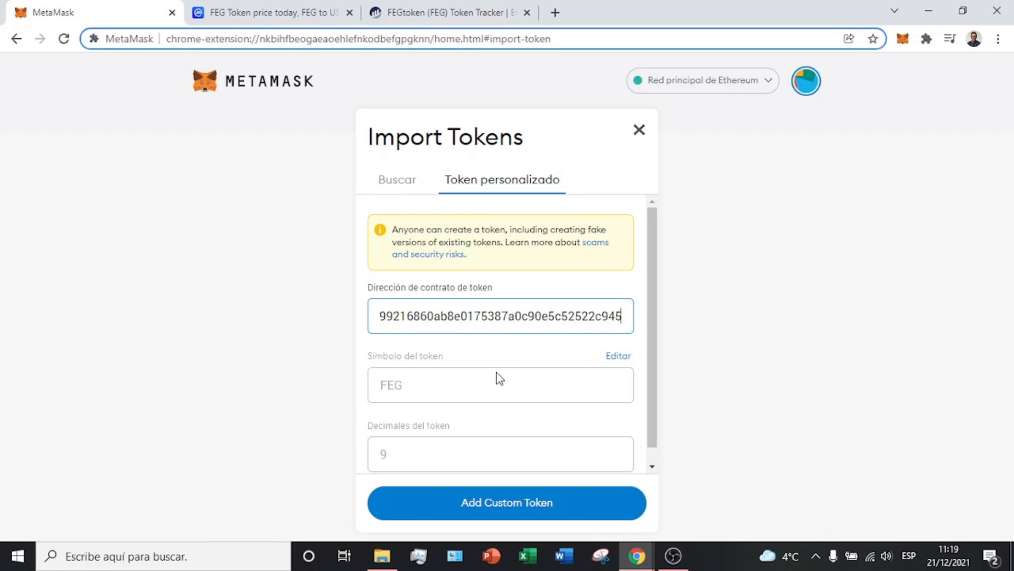
pyautogui.scroll(-1, 426, 426)
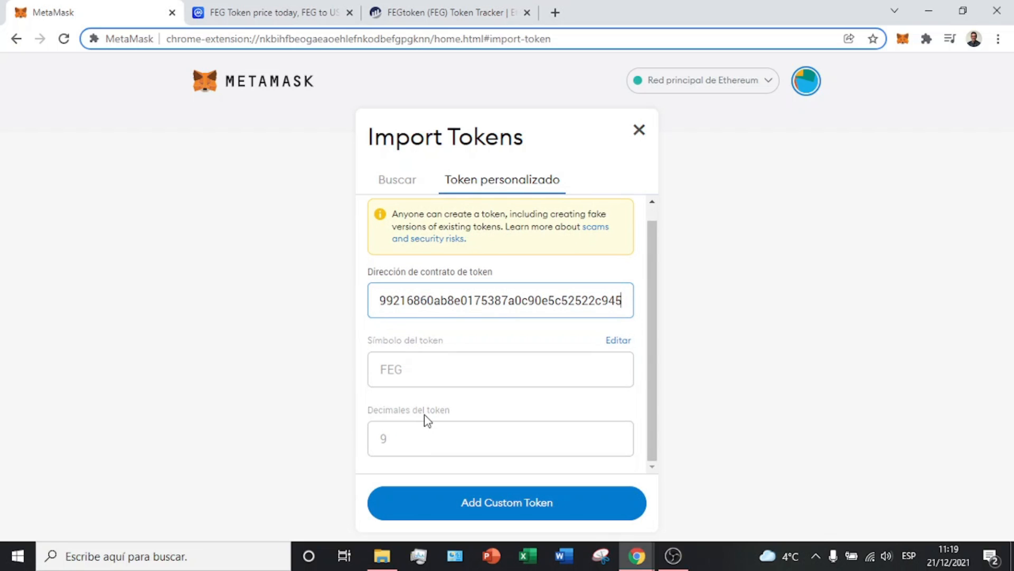
pyautogui.click(526, 503)
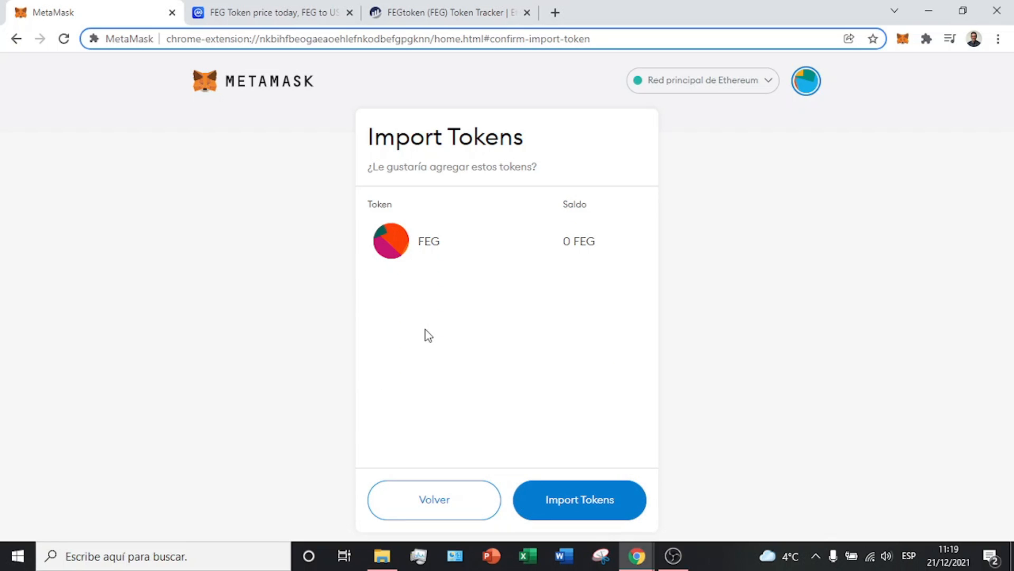
pyautogui.click(616, 513)
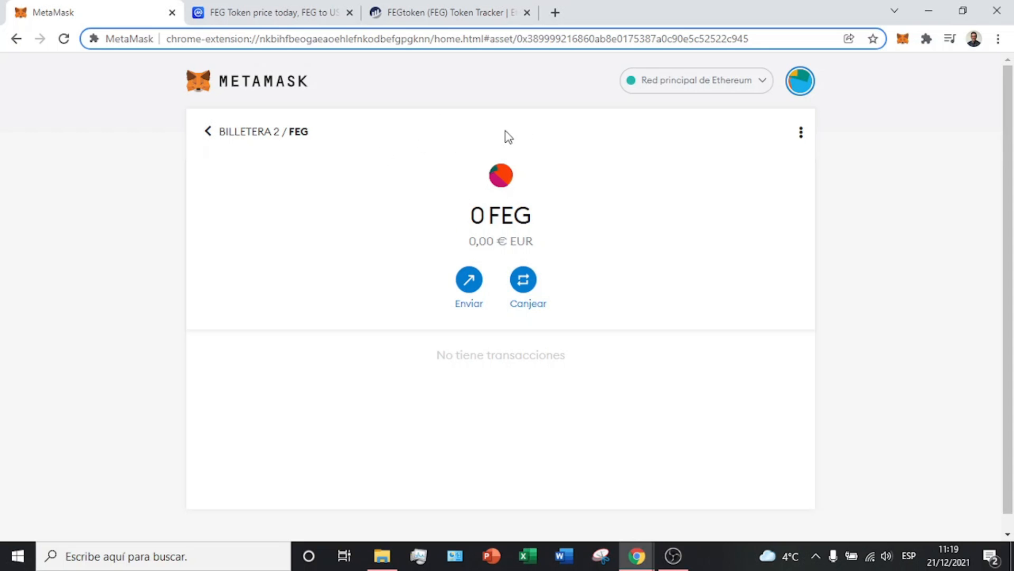
# Step: Close the Etherscan FEGtoken tab, add FEG via CoinMarketCap's fox icon, and return to the wallet overview
pyautogui.click(491, 12)
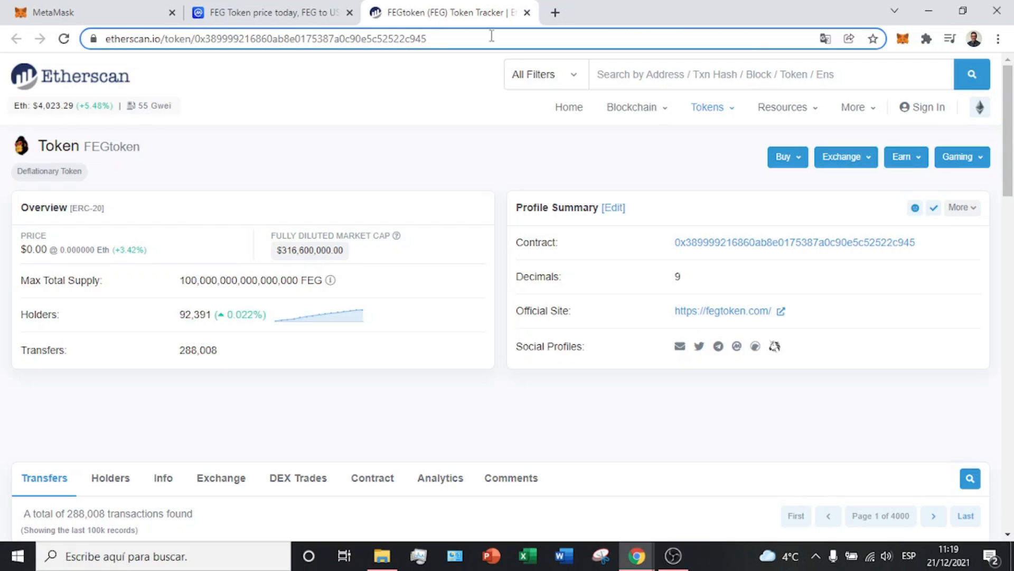
pyautogui.click(528, 12)
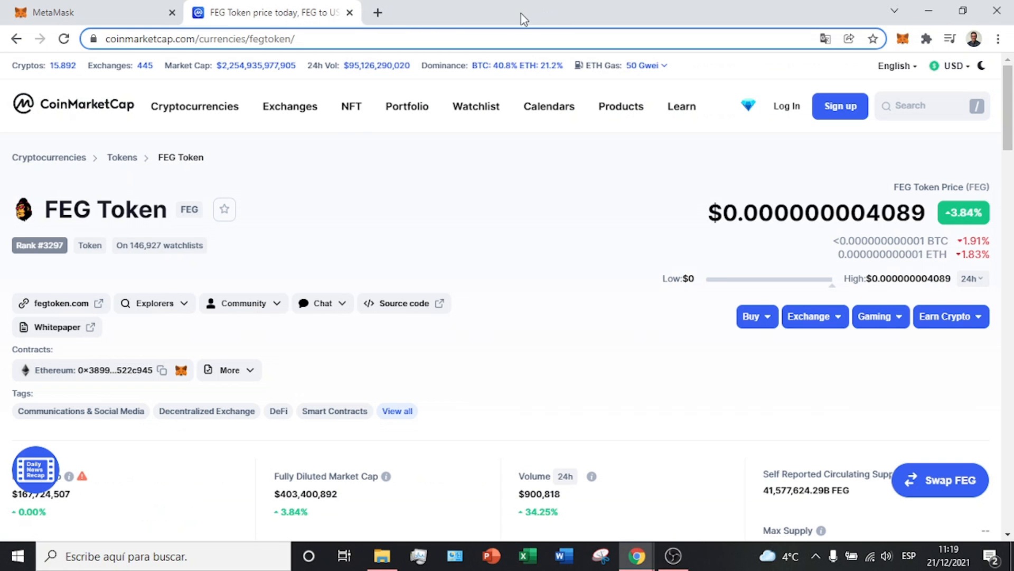
pyautogui.click(181, 370)
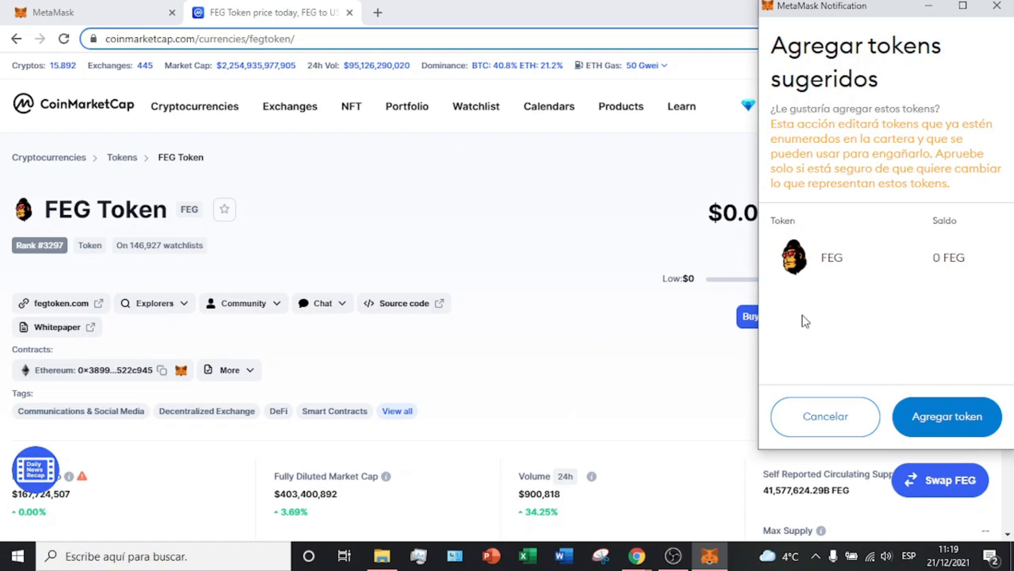
pyautogui.click(962, 421)
pyautogui.click(120, 8)
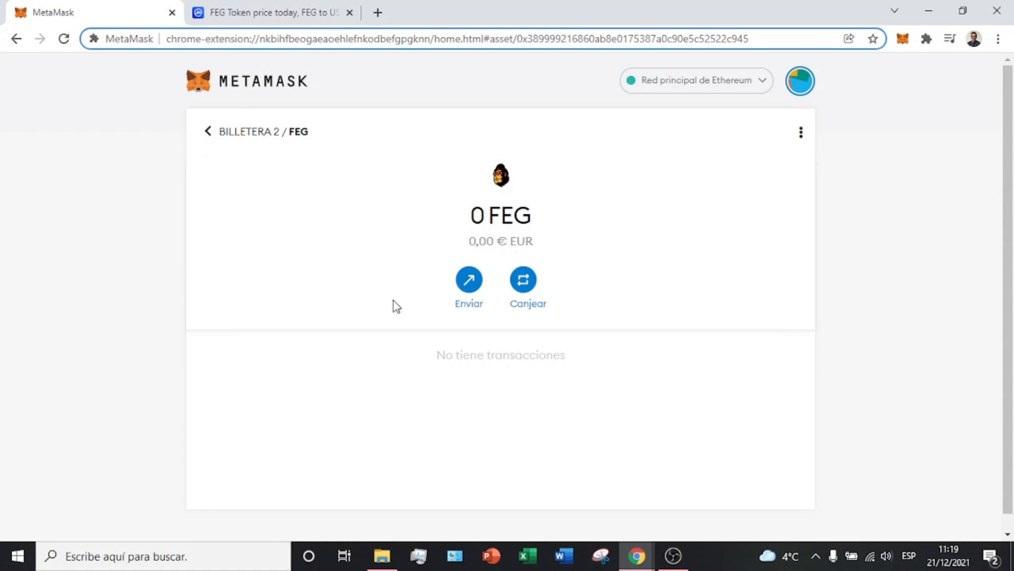
pyautogui.click(207, 132)
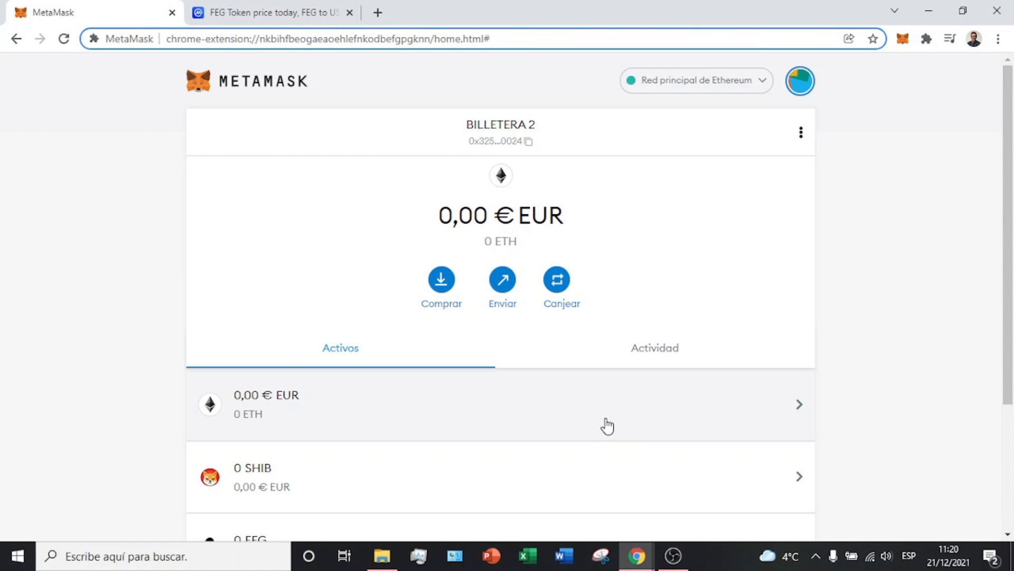
# Step: Use Comprar on the wallet home to show the Depositar ether options
pyautogui.scroll(-3, 609, 424)
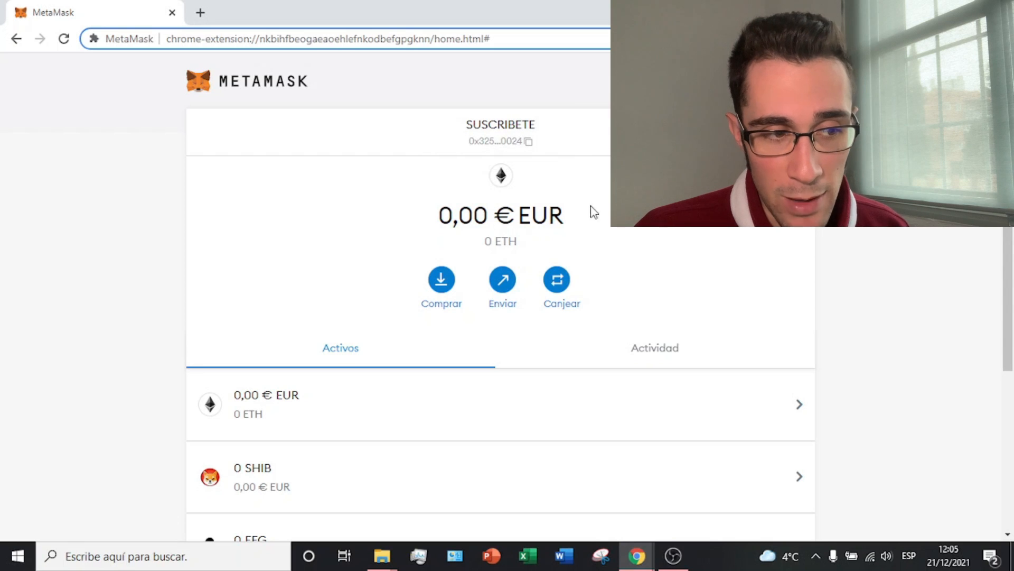
pyautogui.click(442, 284)
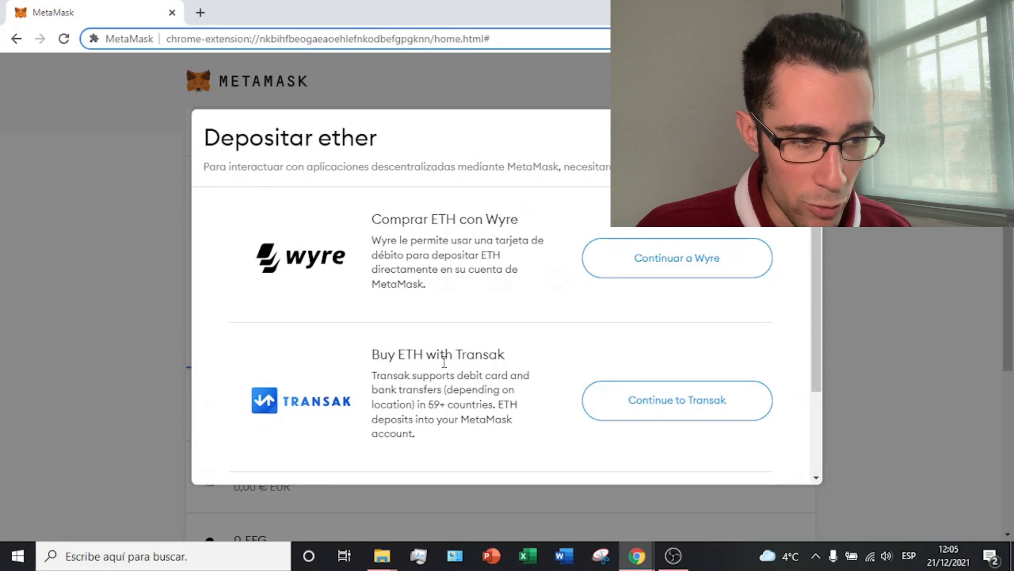
# Step: Scroll to Depositar ether directamente and choose Ver cuenta to display the address and QR code
pyautogui.scroll(-3, 446, 365)
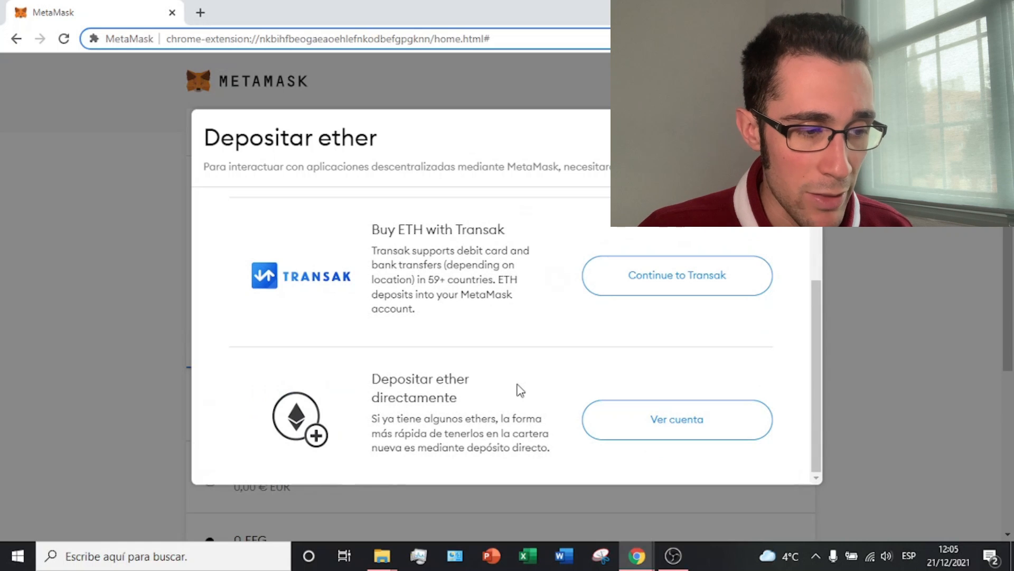
pyautogui.moveTo(498, 434)
pyautogui.mouseDown()
pyautogui.moveTo(479, 433)
pyautogui.moveTo(506, 450)
pyautogui.mouseUp()
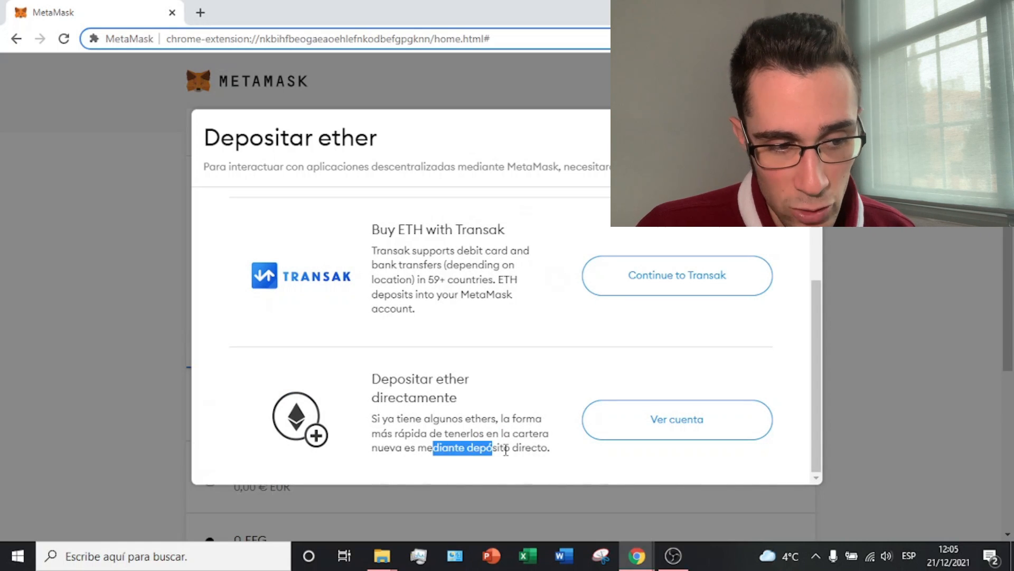
pyautogui.click(483, 432)
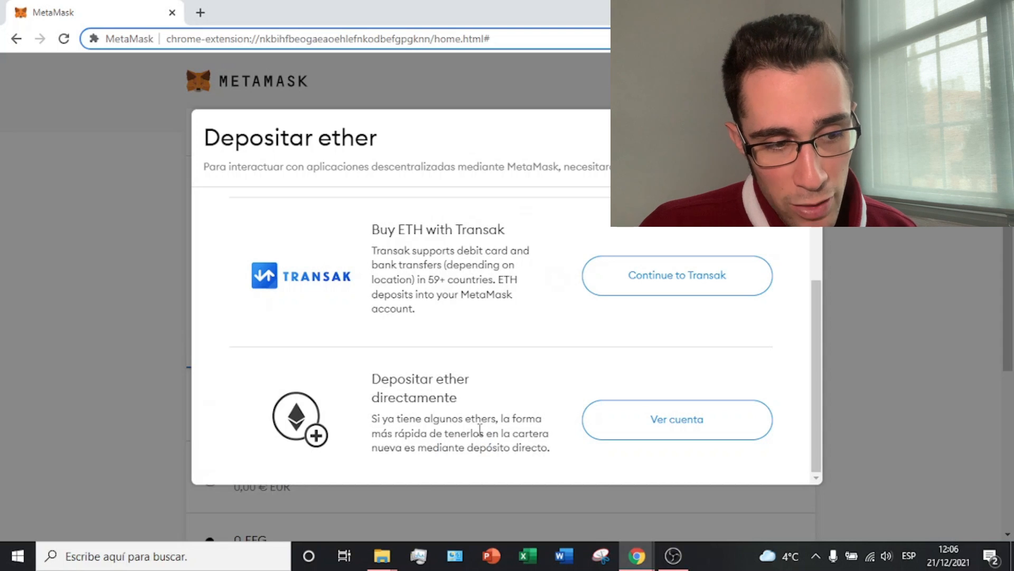
pyautogui.click(625, 433)
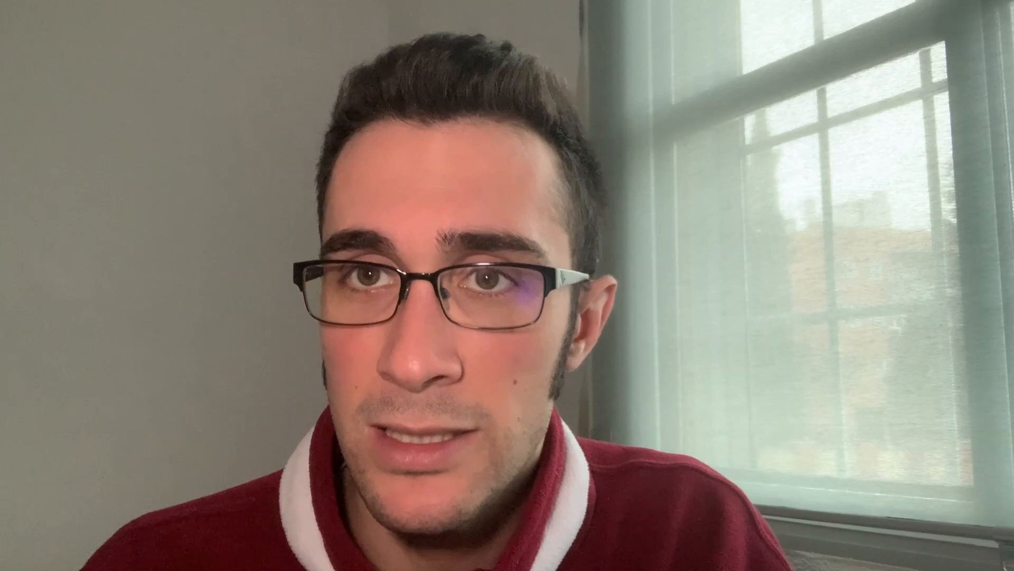
# Step: Go to Binance's Billetera > Visión general and open Retirar > Retirar criptomonedas
pyautogui.moveTo(563, 85)
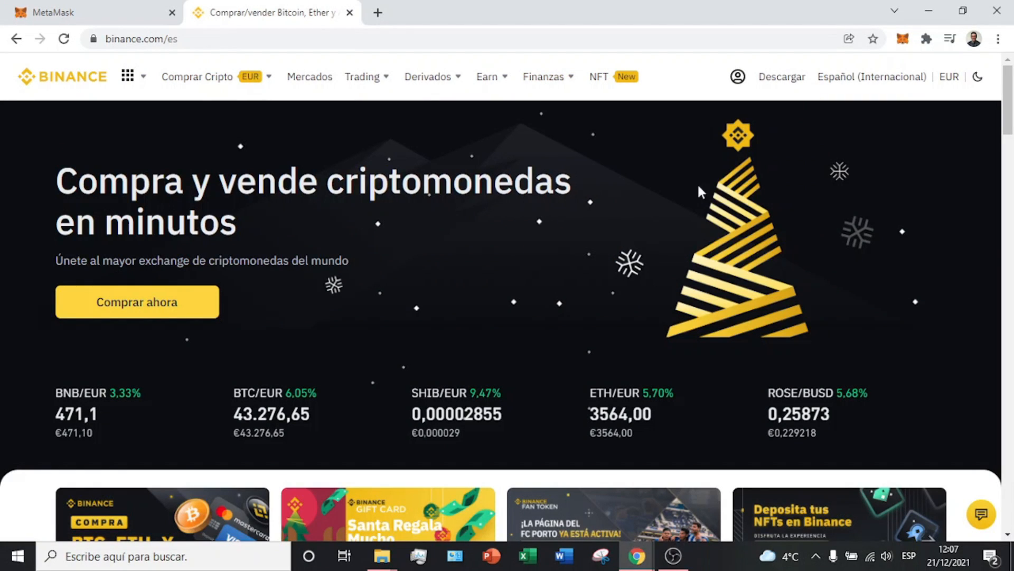
pyautogui.moveTo(735, 84)
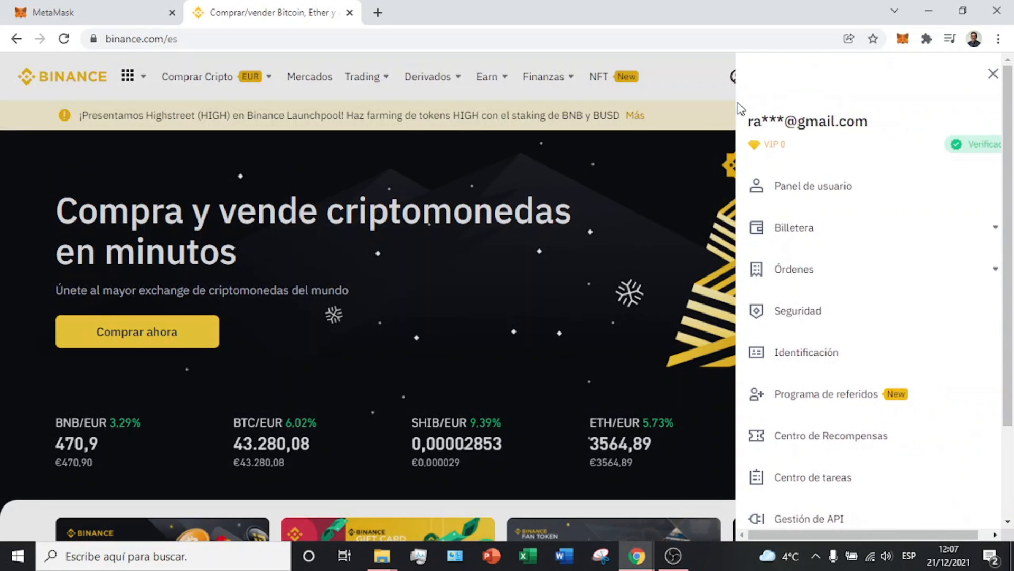
pyautogui.click(990, 231)
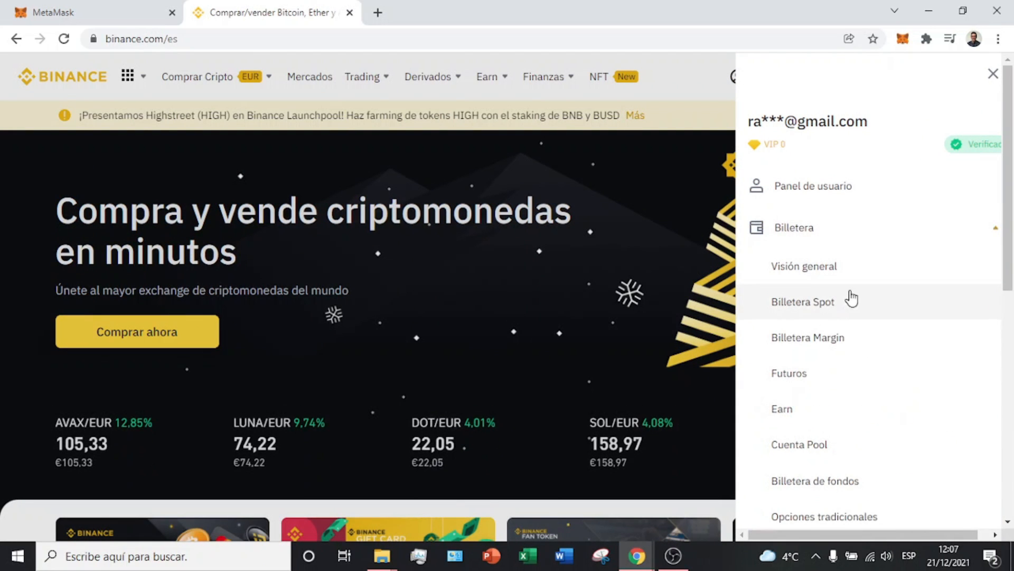
pyautogui.click(837, 274)
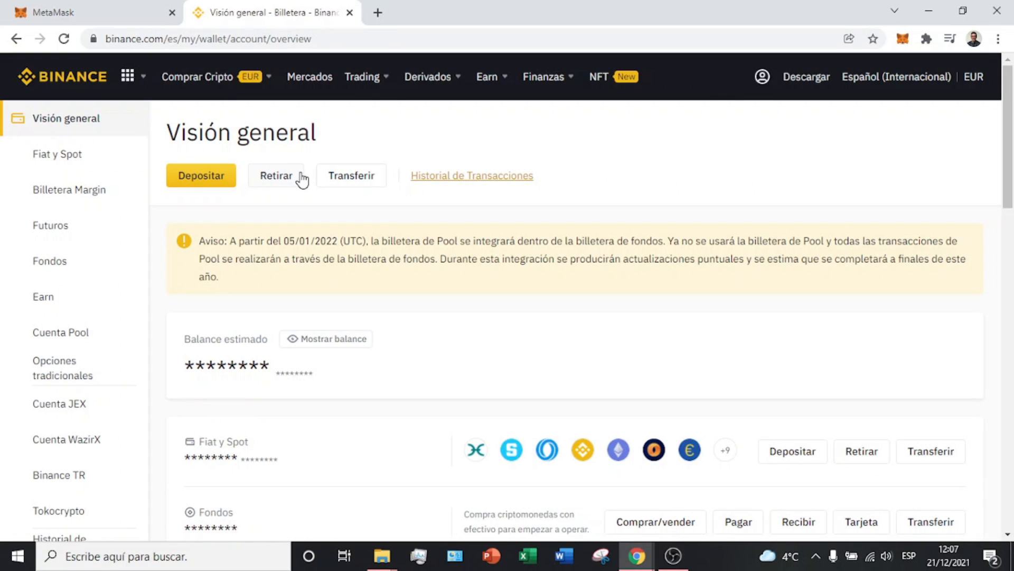
pyautogui.click(304, 176)
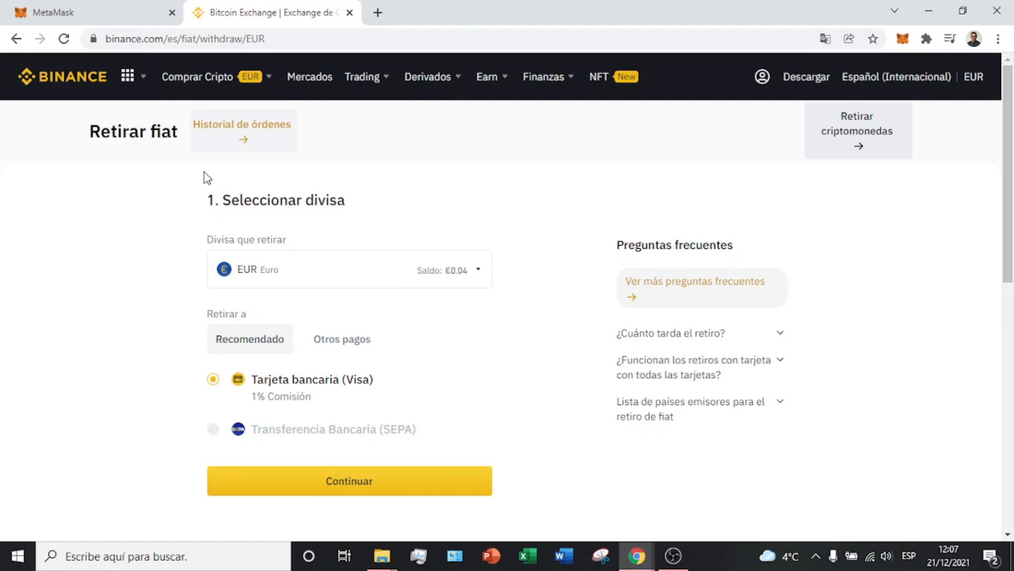
pyautogui.click(864, 141)
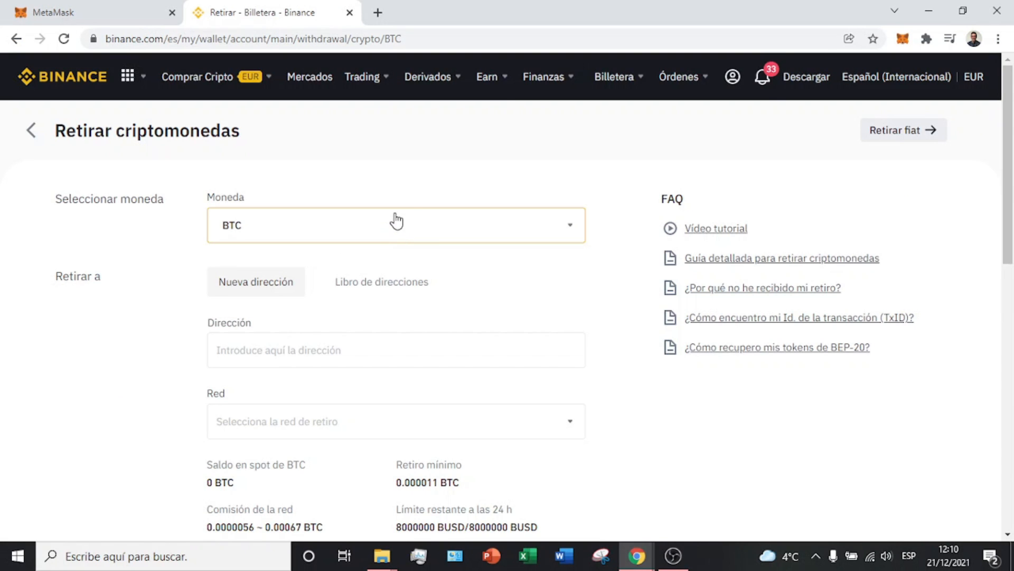
# Step: Search for 'eth' in the Moneda list and pick ETH as the withdrawal coin
pyautogui.click(433, 238)
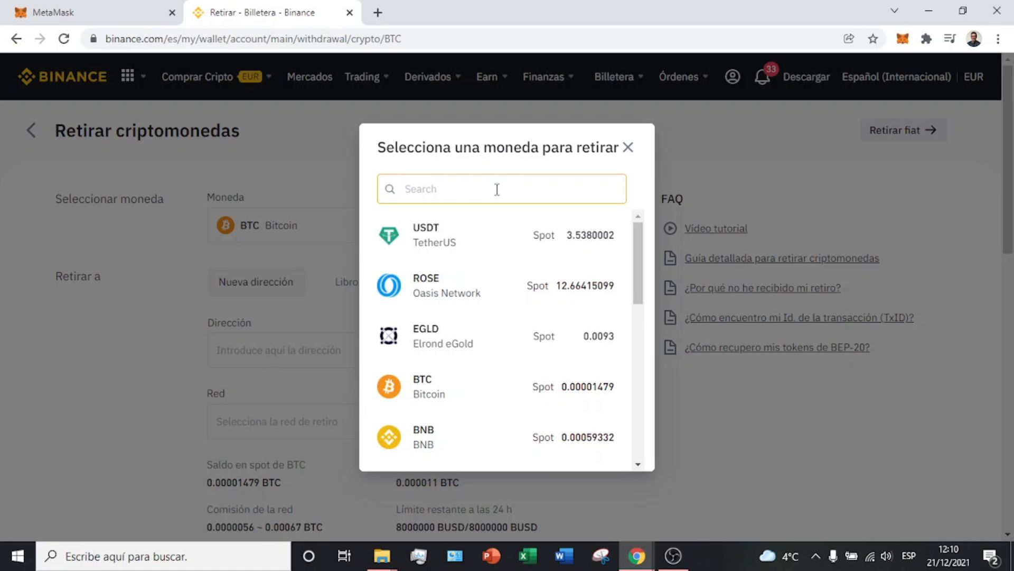
pyautogui.write('eth')
pyautogui.click(479, 281)
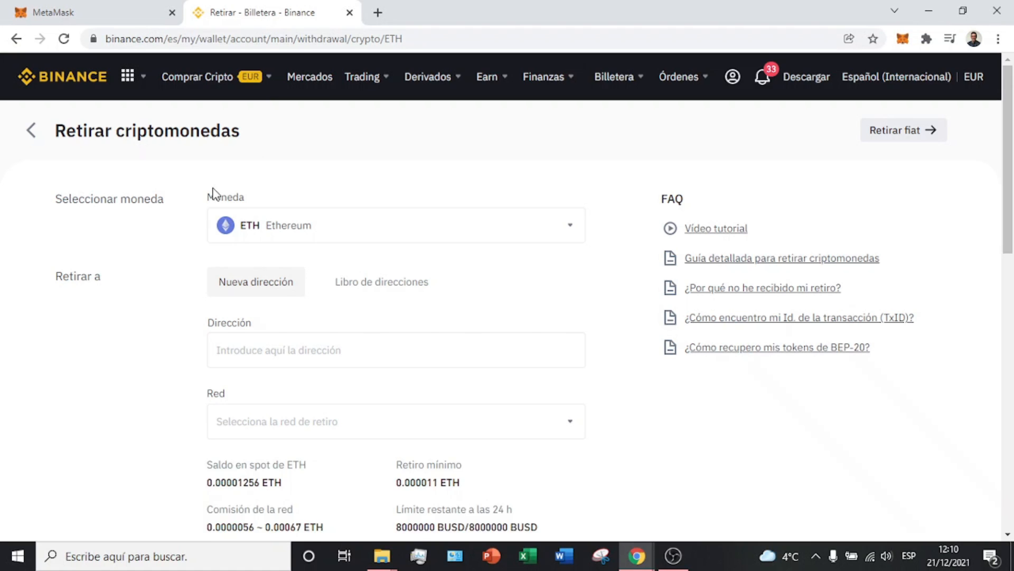
pyautogui.scroll(-1, 376, 353)
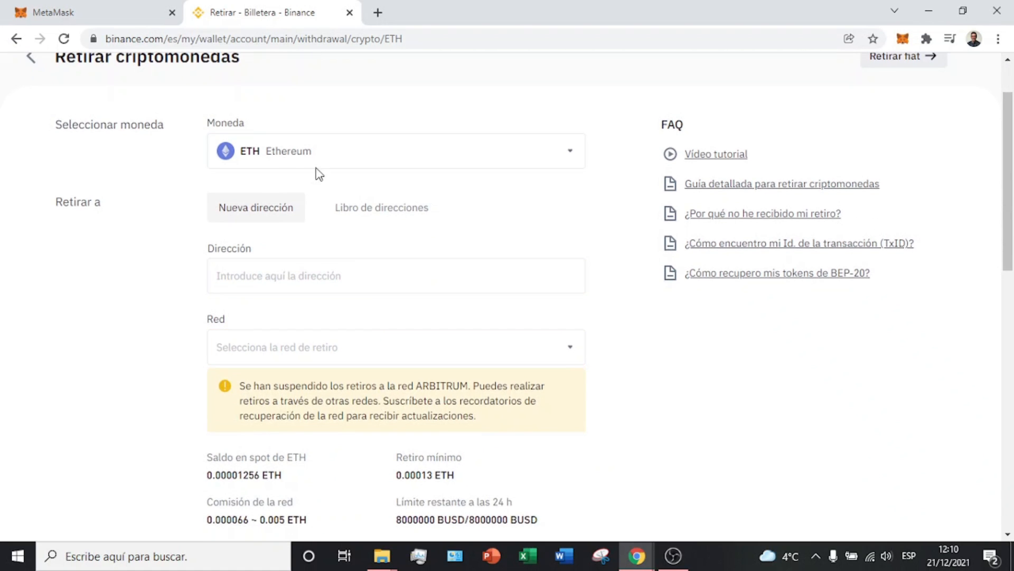
# Step: Copy the MetaMask wallet address and paste it into Binance's Dirección field
pyautogui.click(113, 8)
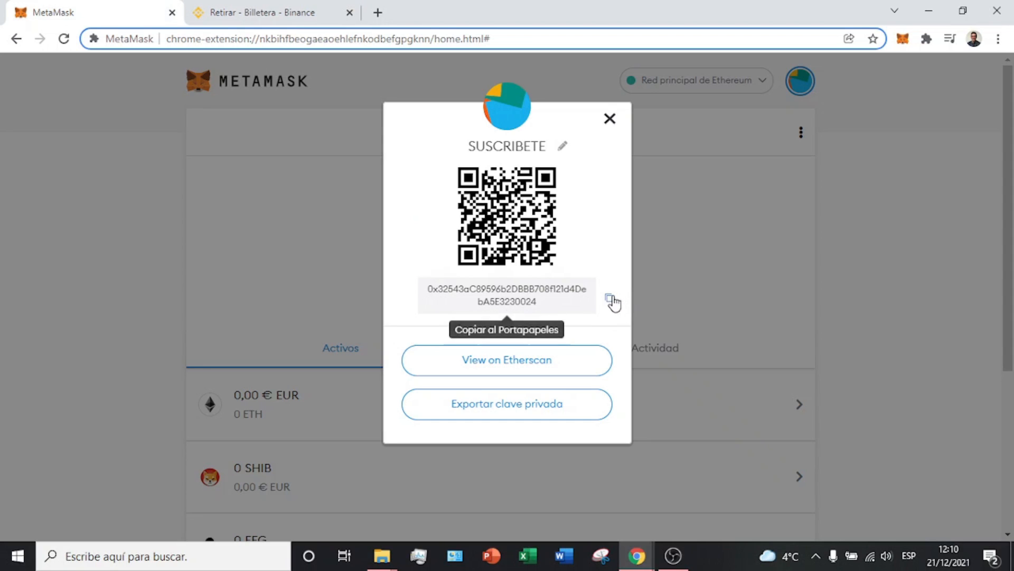
pyautogui.click(265, 12)
pyautogui.click(304, 271)
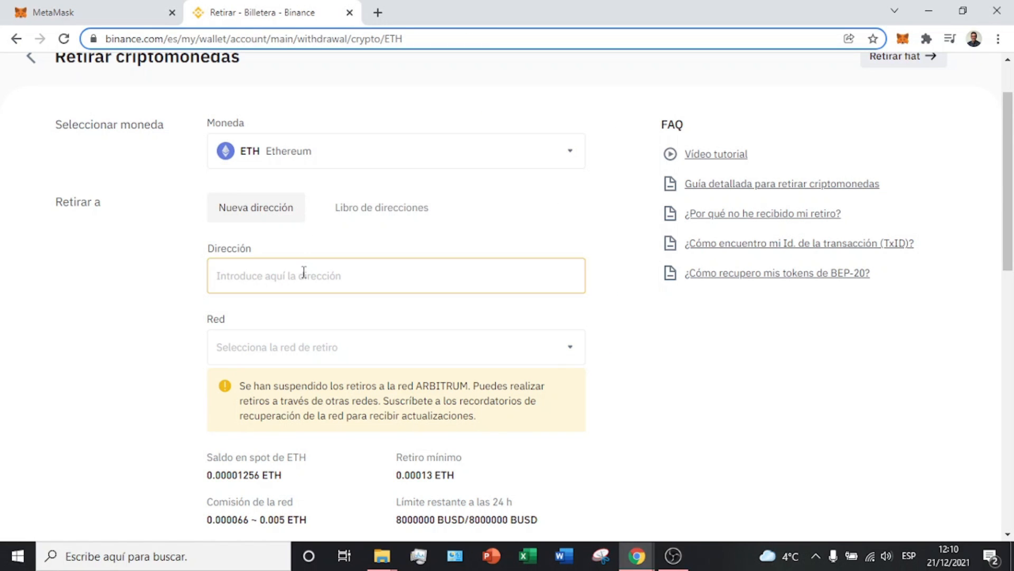
pyautogui.write('0x32543aC89596b2DBBB708f121d4DebA5E3230024')
pyautogui.click(347, 347)
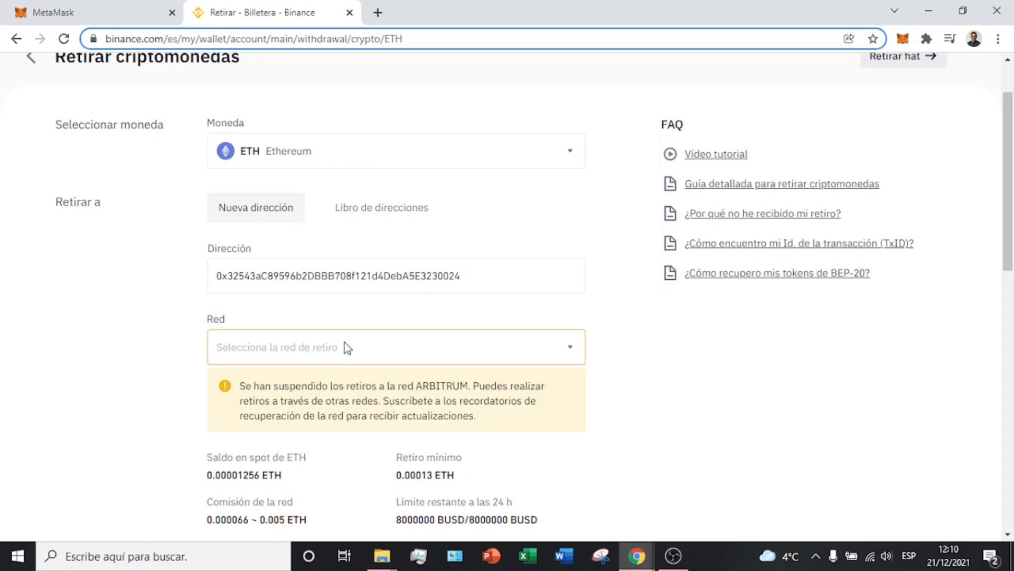
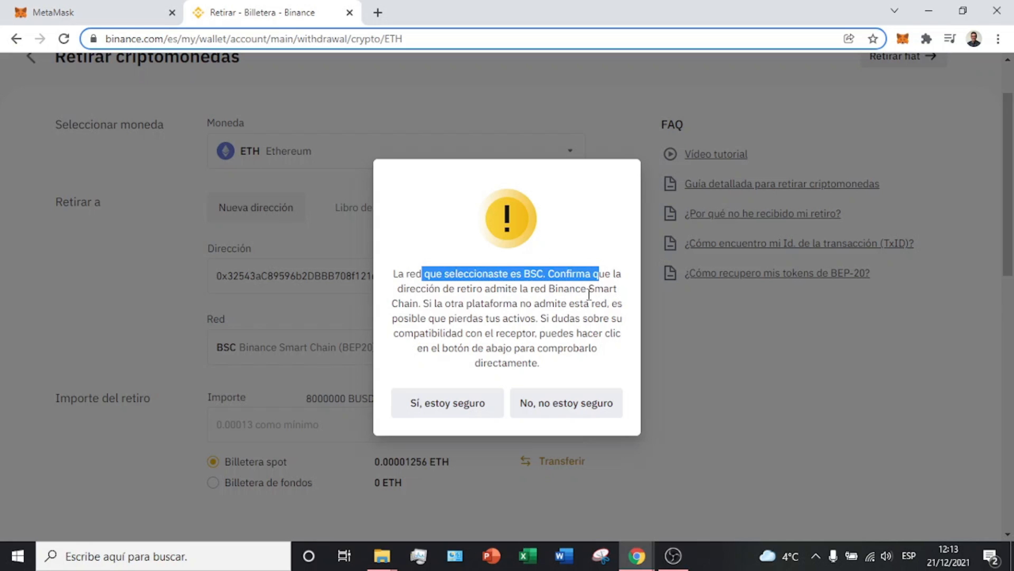
# Step: Confirm on the warning that the withdrawal address supports BSC (BEP20)
pyautogui.click(511, 312)
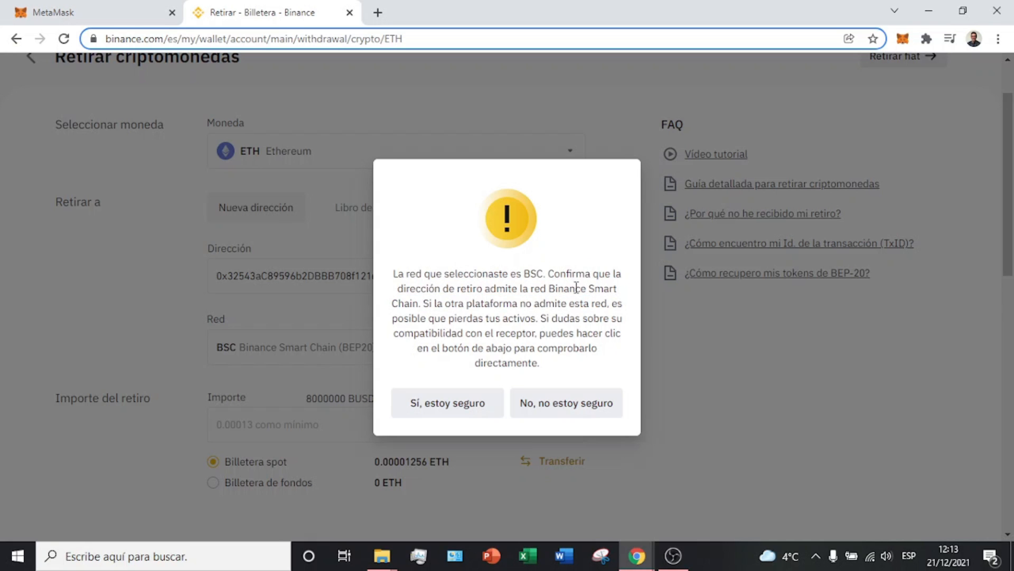
pyautogui.click(478, 407)
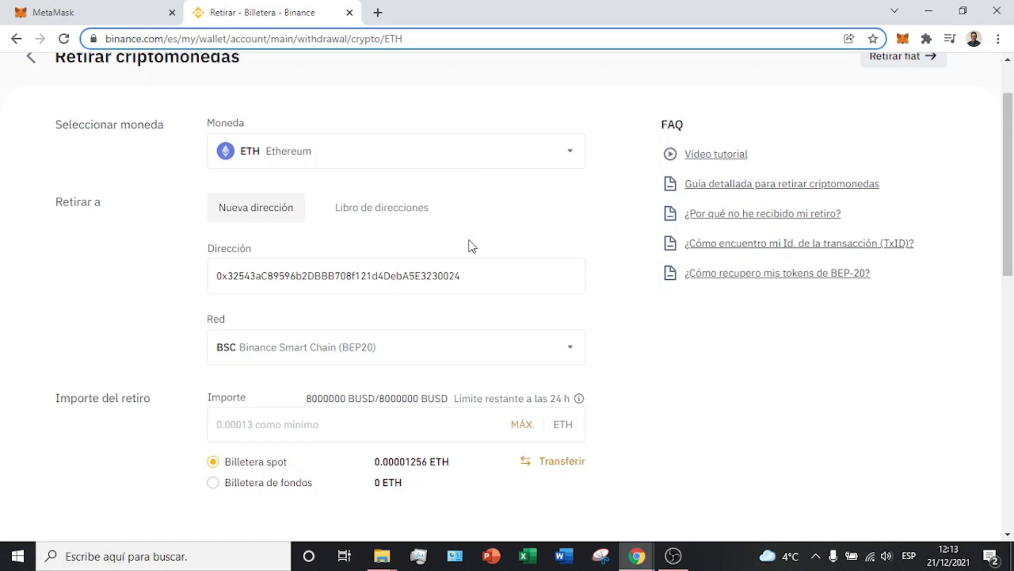
# Step: Switch MetaMask to the Smart Chain network and copy the account address
pyautogui.click(96, 11)
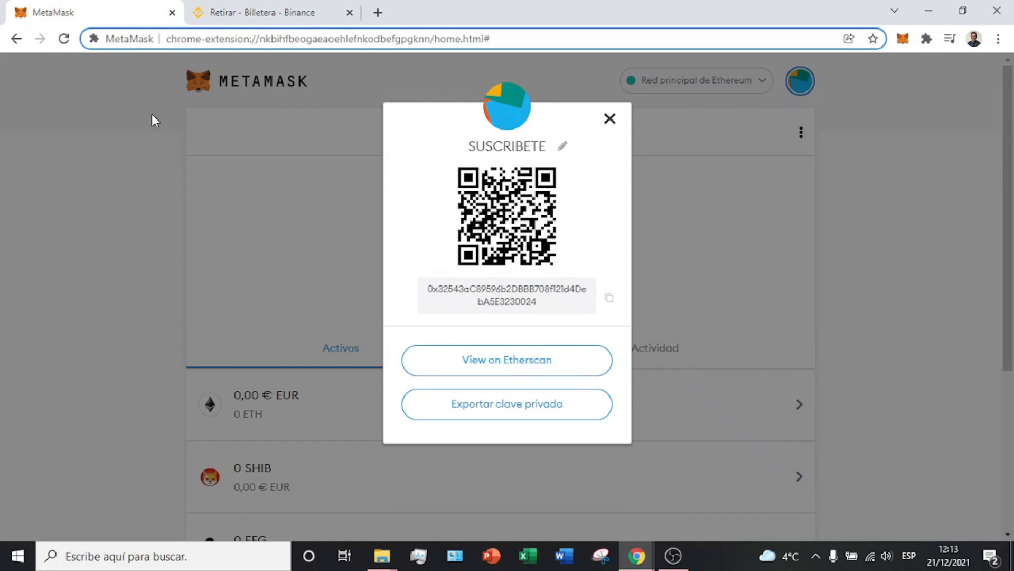
pyautogui.click(851, 210)
pyautogui.click(732, 85)
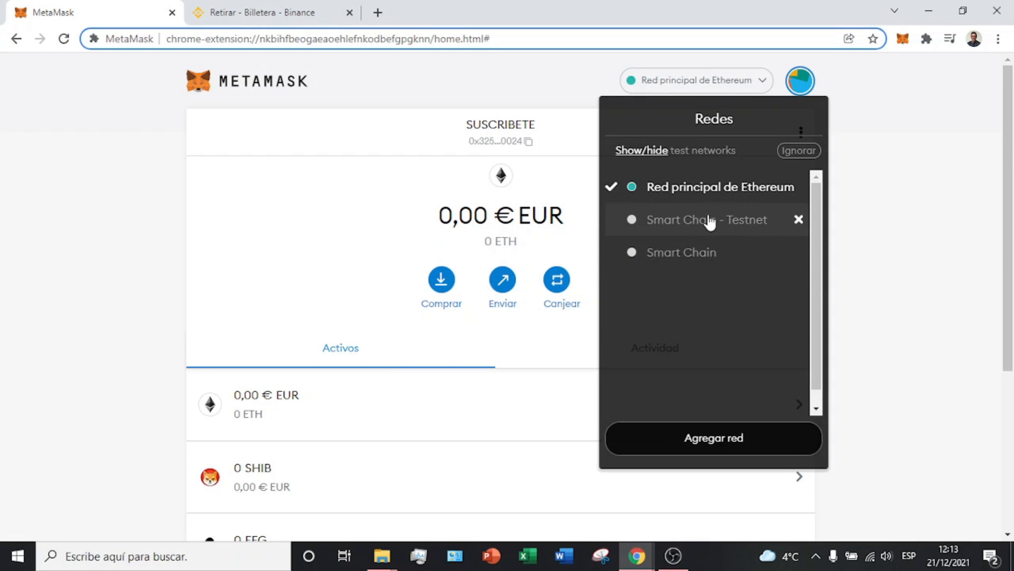
pyautogui.click(692, 258)
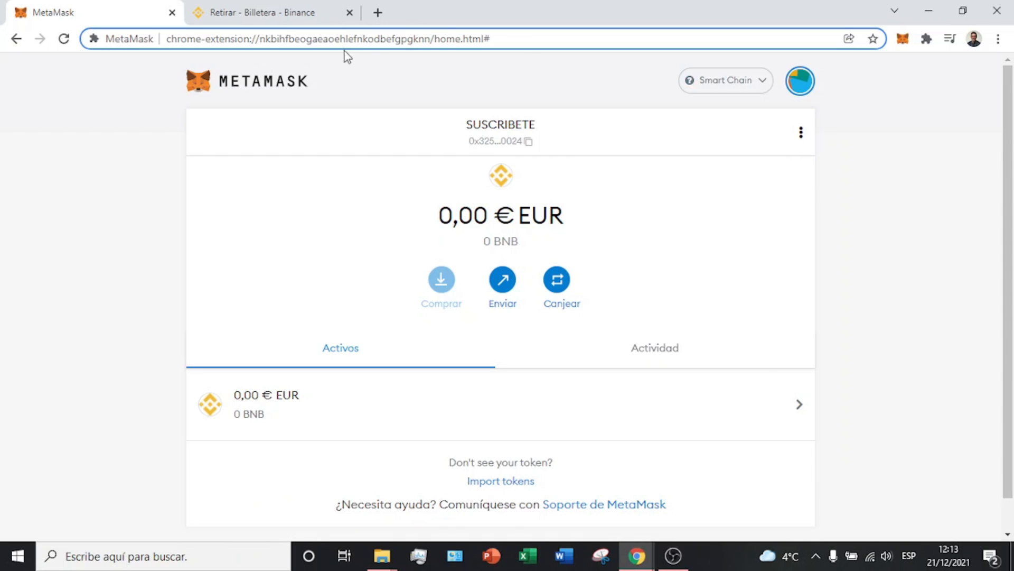
pyautogui.click(527, 144)
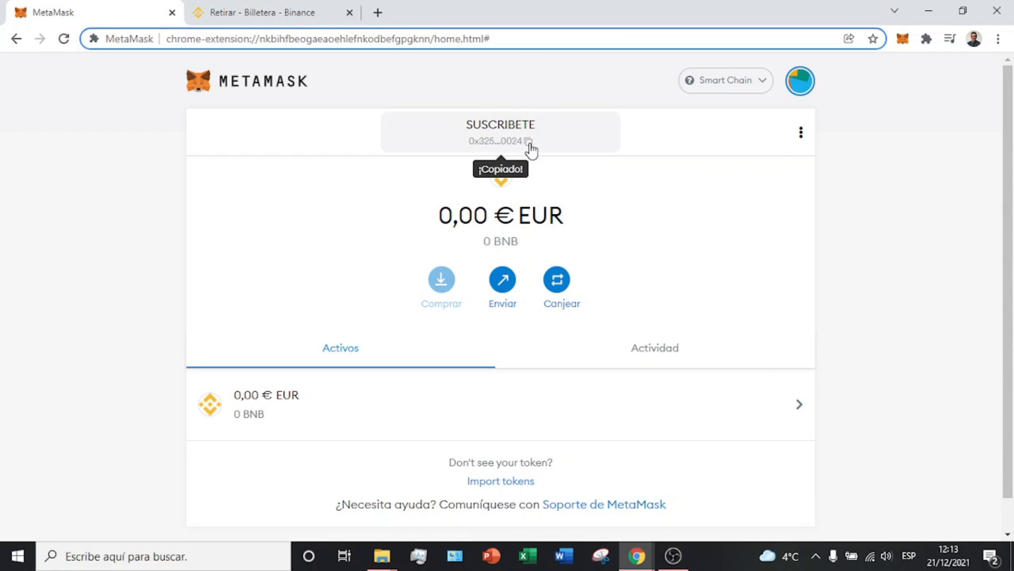
# Step: Select the existing address in Binance's withdrawal Dirección field
pyautogui.click(322, 7)
pyautogui.click(500, 285)
pyautogui.moveTo(500, 285); pyautogui.dragTo(145, 260)
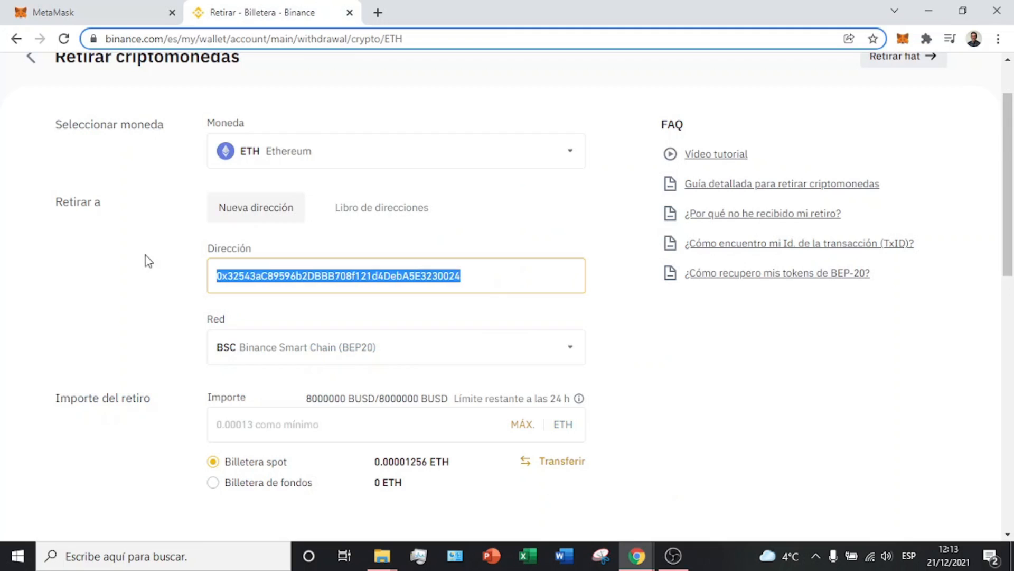
# Step: Paste the MetaMask address into Dirección and set the amount to the maximum 0.00301256 ETH
pyautogui.hotkey('ctrl', 'v')
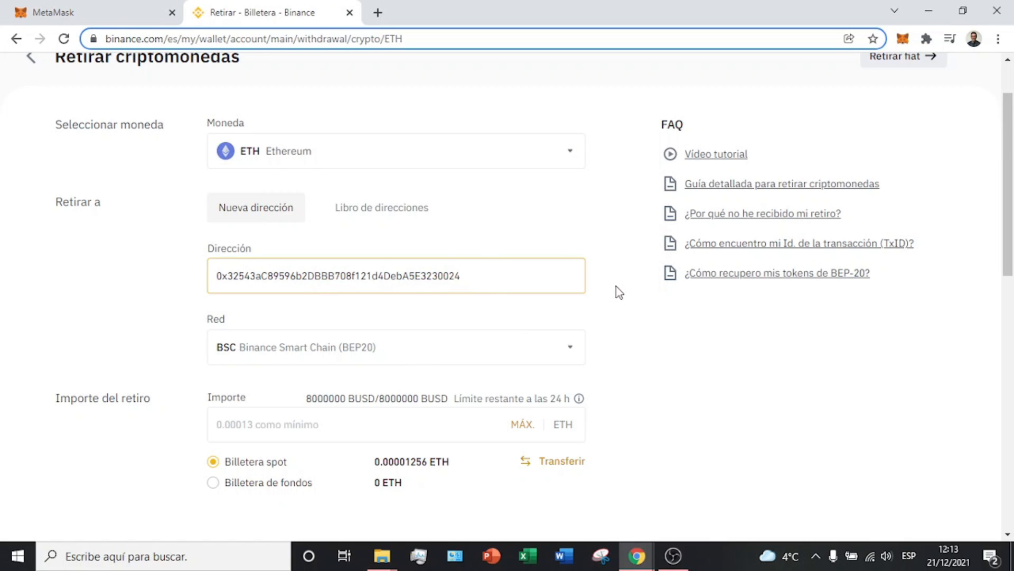
pyautogui.click(660, 320)
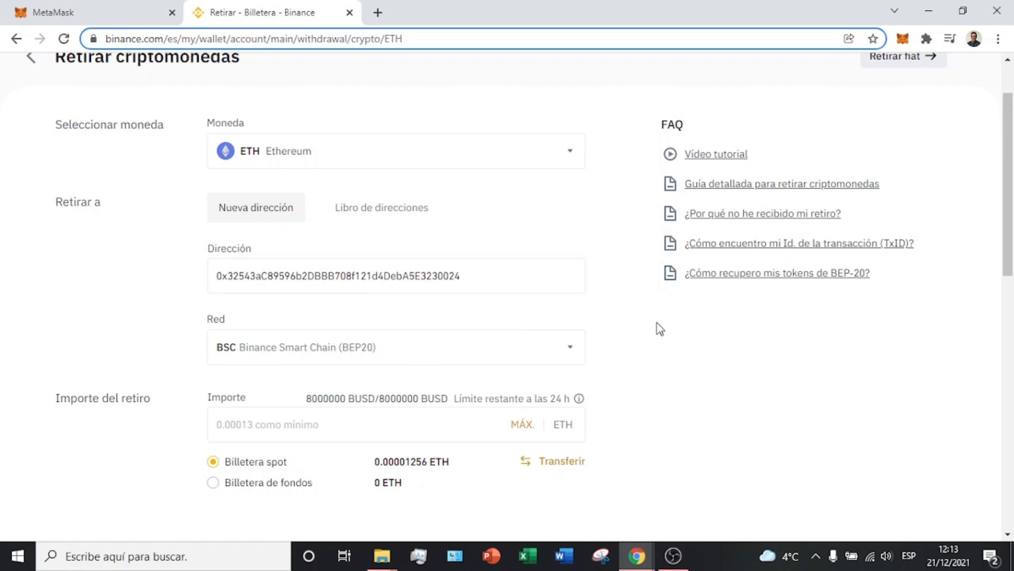
pyautogui.click(523, 425)
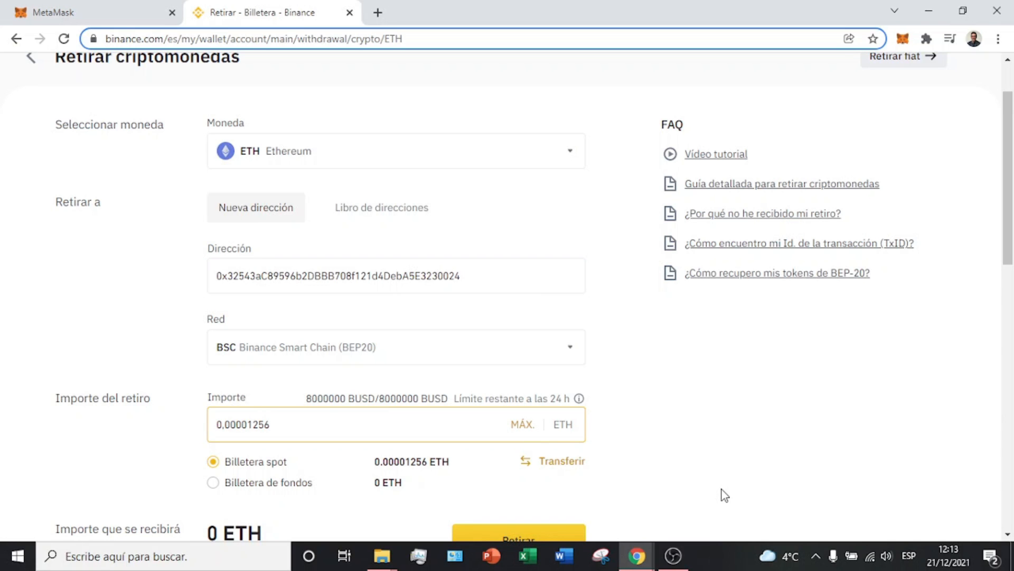
pyautogui.scroll(-3, 745, 448)
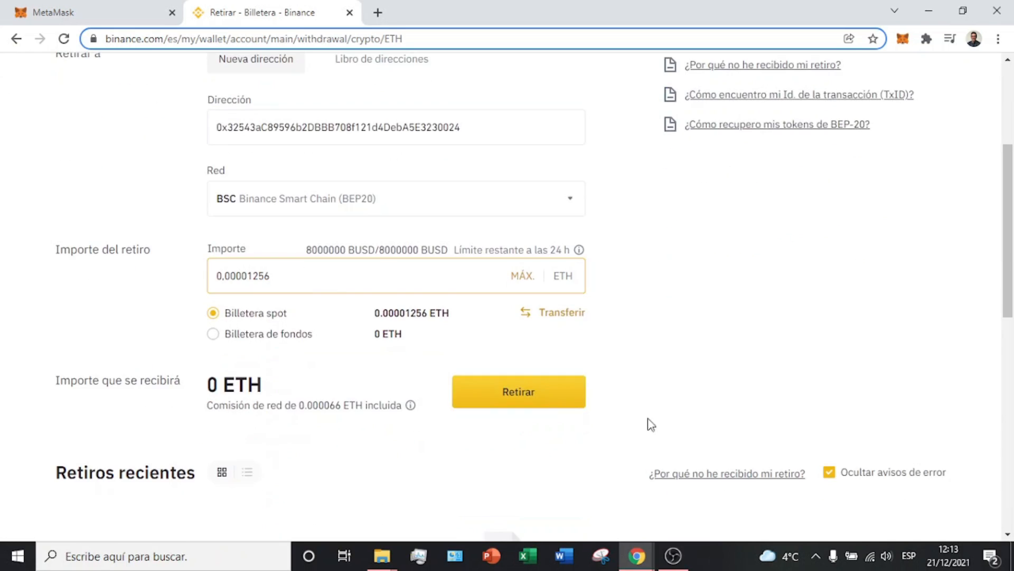
pyautogui.click(138, 378)
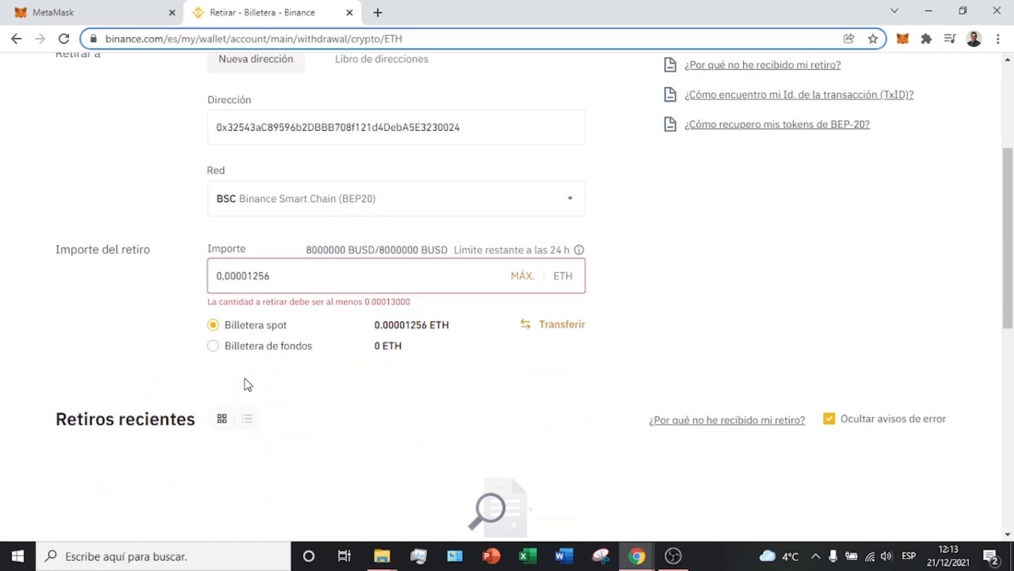
pyautogui.moveTo(242, 302); pyautogui.dragTo(395, 304)
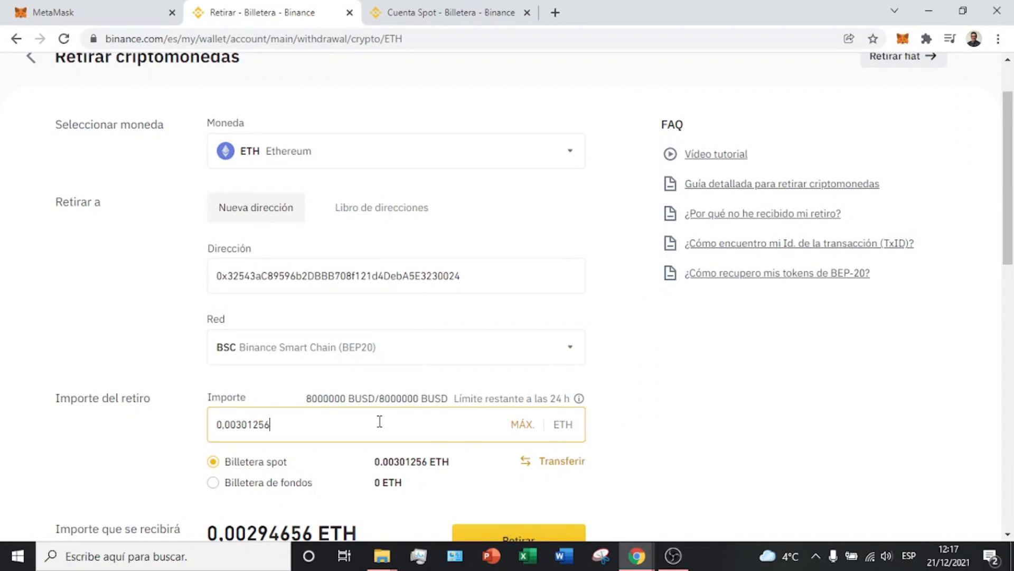
# Step: Change the amount to 0.00015 ETH from the spot wallet, and check the 0.000066 fee
pyautogui.moveTo(266, 417); pyautogui.dragTo(237, 418)
pyautogui.write('15')
pyautogui.click(302, 487)
pyautogui.click(210, 485)
pyautogui.click(213, 472)
pyautogui.scroll(-3, 808, 369)
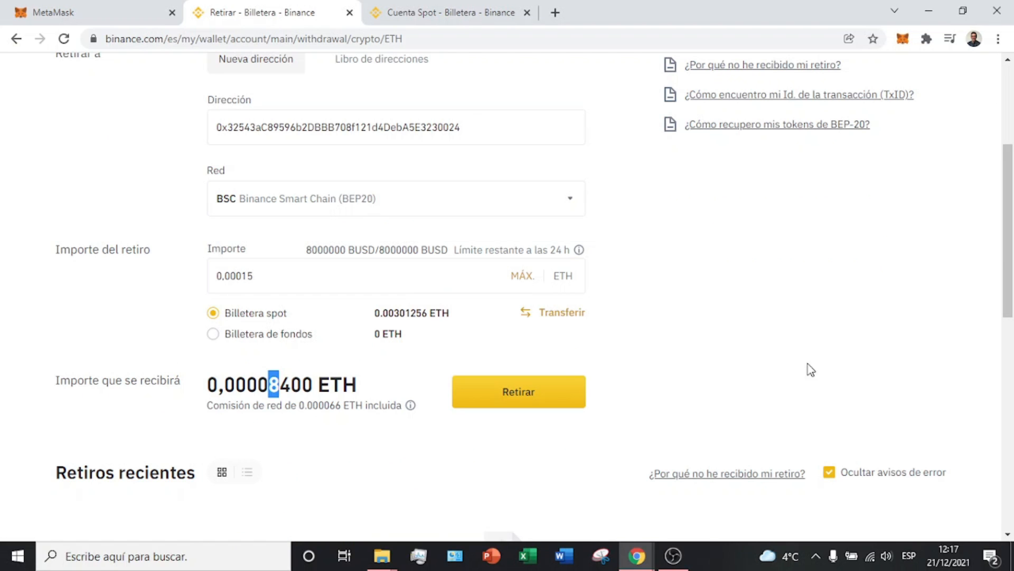
pyautogui.moveTo(230, 390); pyautogui.dragTo(349, 406)
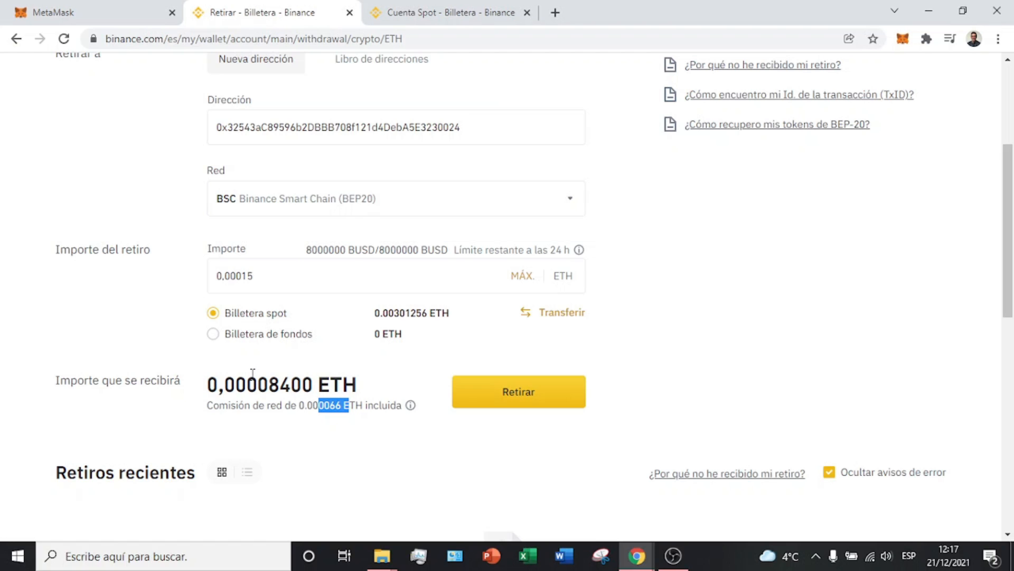
pyautogui.moveTo(282, 391); pyautogui.dragTo(368, 408)
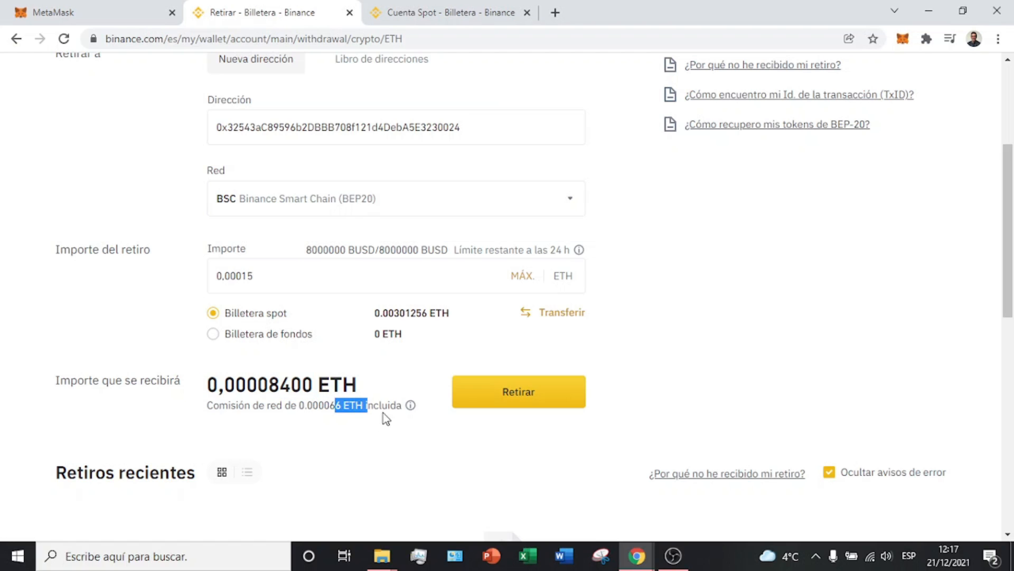
pyautogui.moveTo(279, 385); pyautogui.dragTo(358, 388)
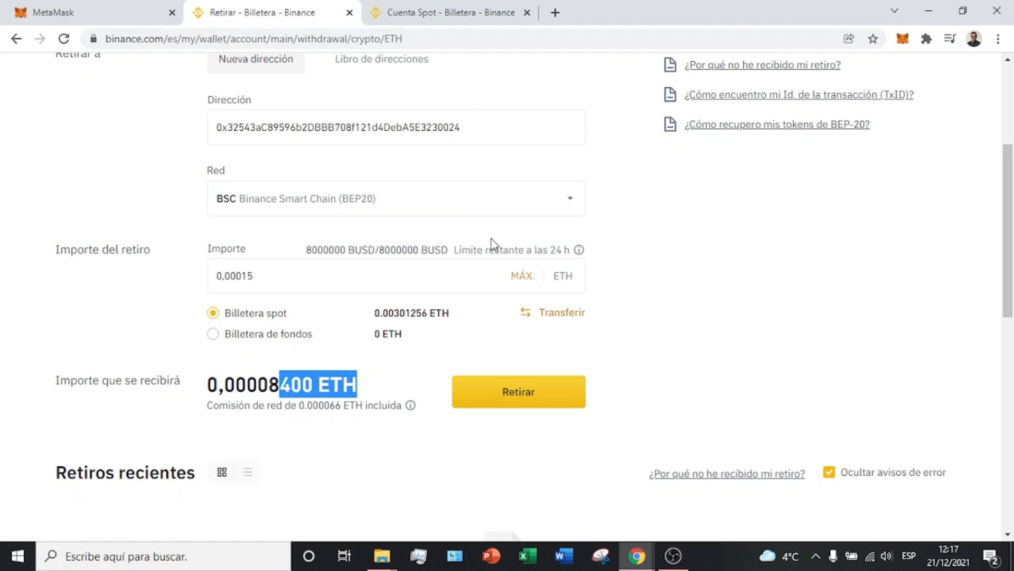
# Step: Compare the withdrawal address in Binance against the MetaMask account address
pyautogui.scroll(3, 538, 256)
pyautogui.moveTo(475, 277); pyautogui.dragTo(150, 281)
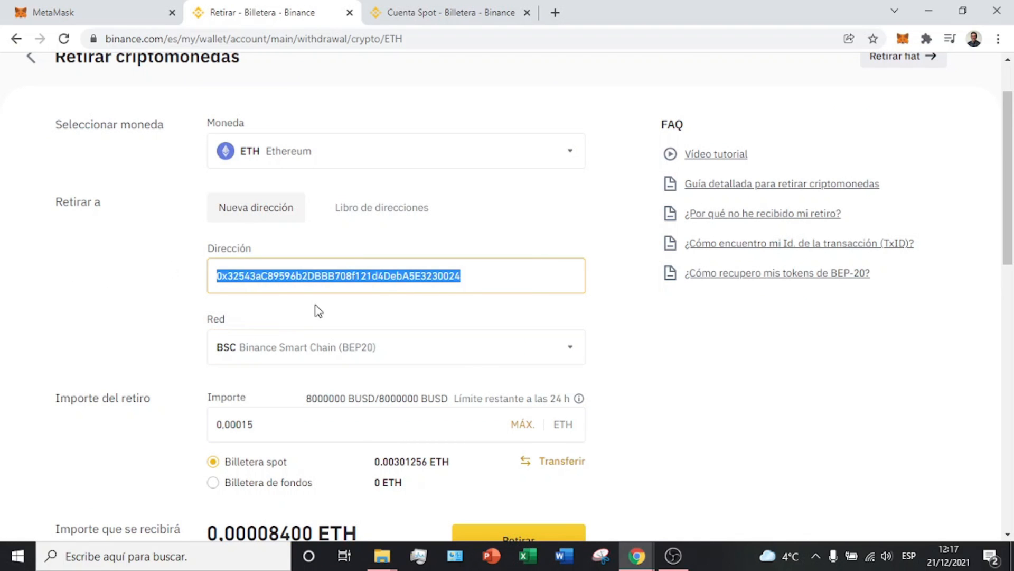
pyautogui.click(79, 8)
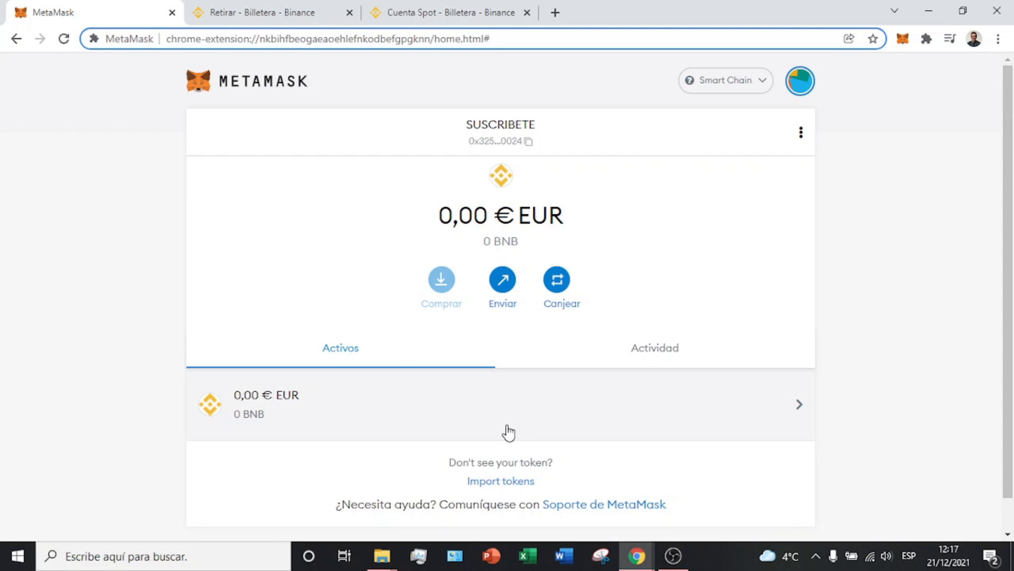
pyautogui.click(272, 9)
pyautogui.scroll(-4, 619, 339)
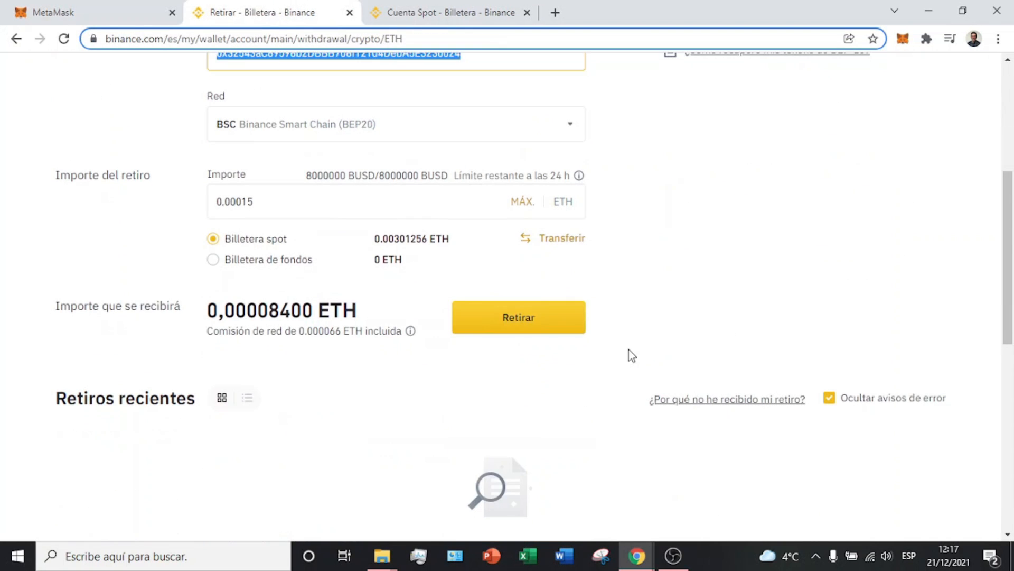
# Step: Submit and confirm the 0.000084 ETH BSC withdrawal, then close the awaiting-approval notice
pyautogui.click(555, 323)
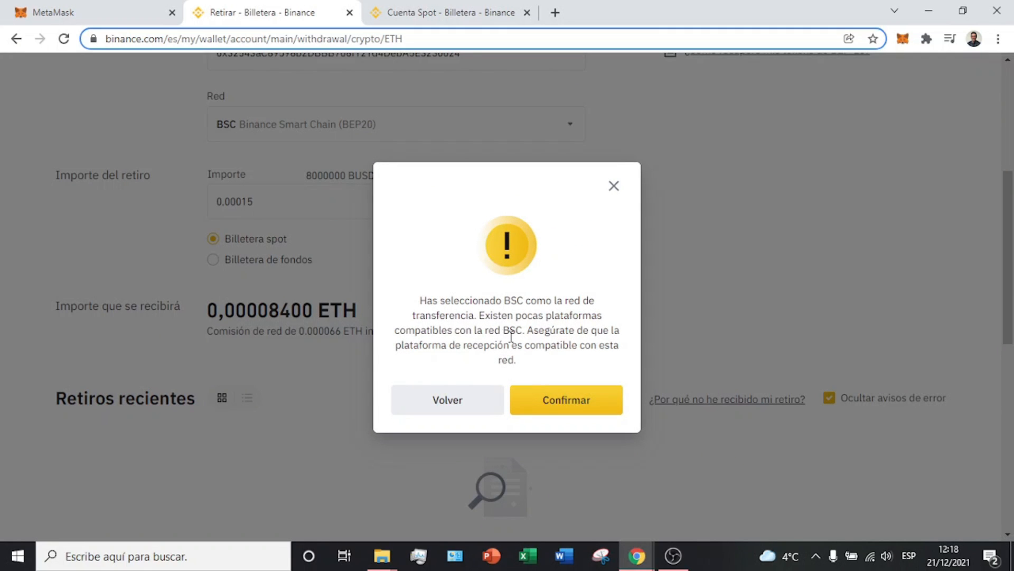
pyautogui.click(585, 410)
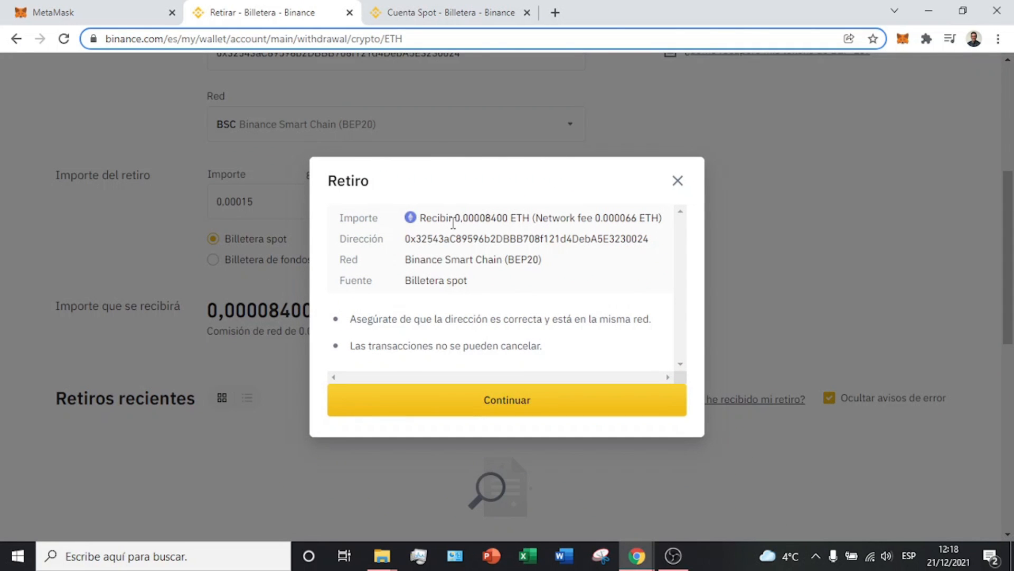
pyautogui.moveTo(477, 218); pyautogui.dragTo(637, 218)
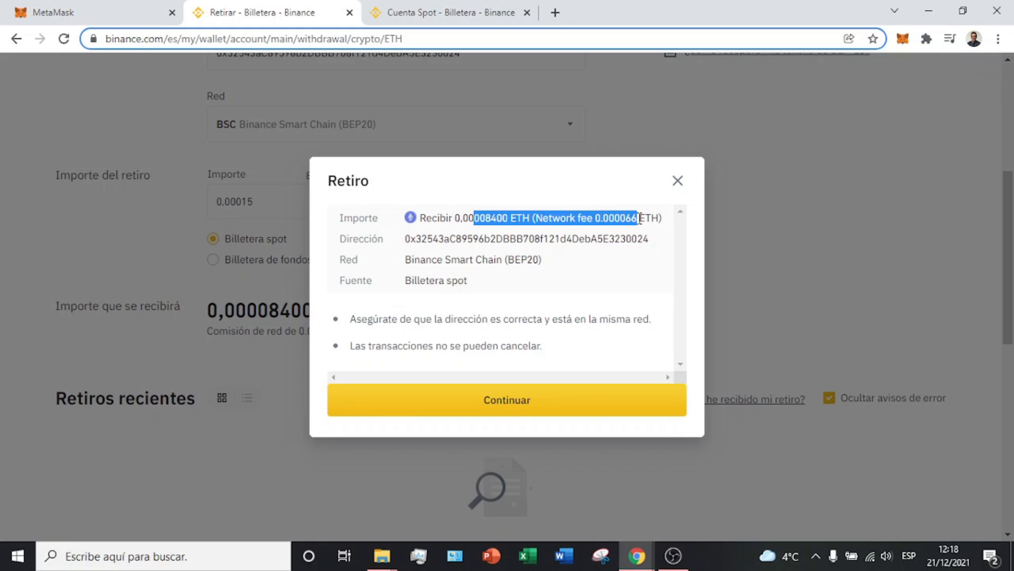
pyautogui.doubleClick(627, 218)
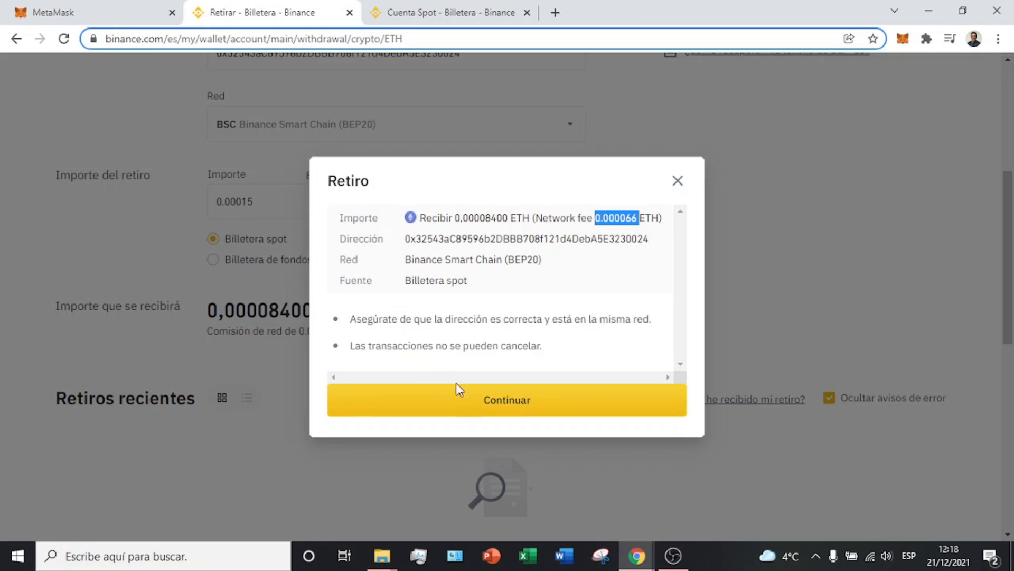
pyautogui.click(467, 407)
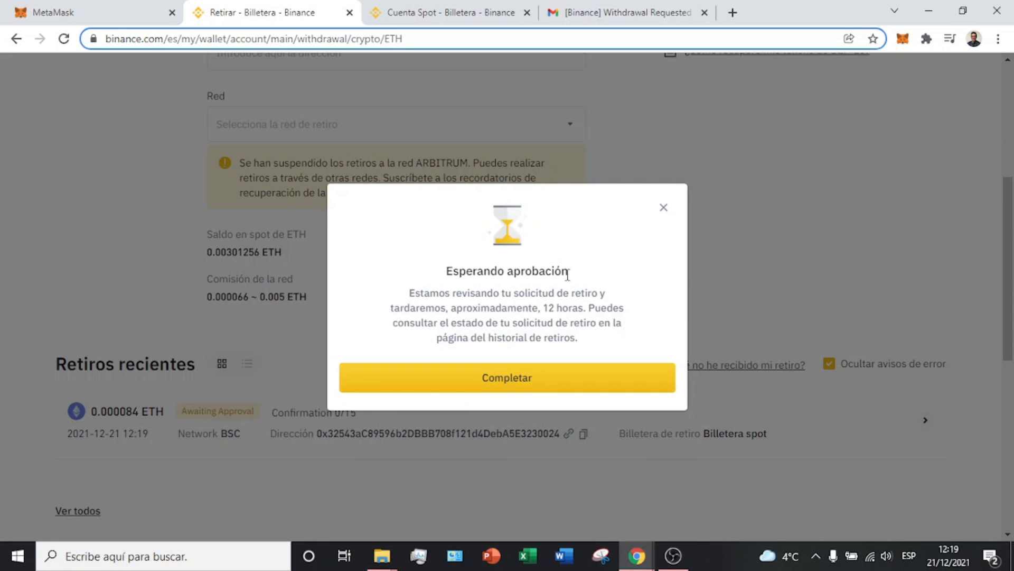
pyautogui.click(521, 376)
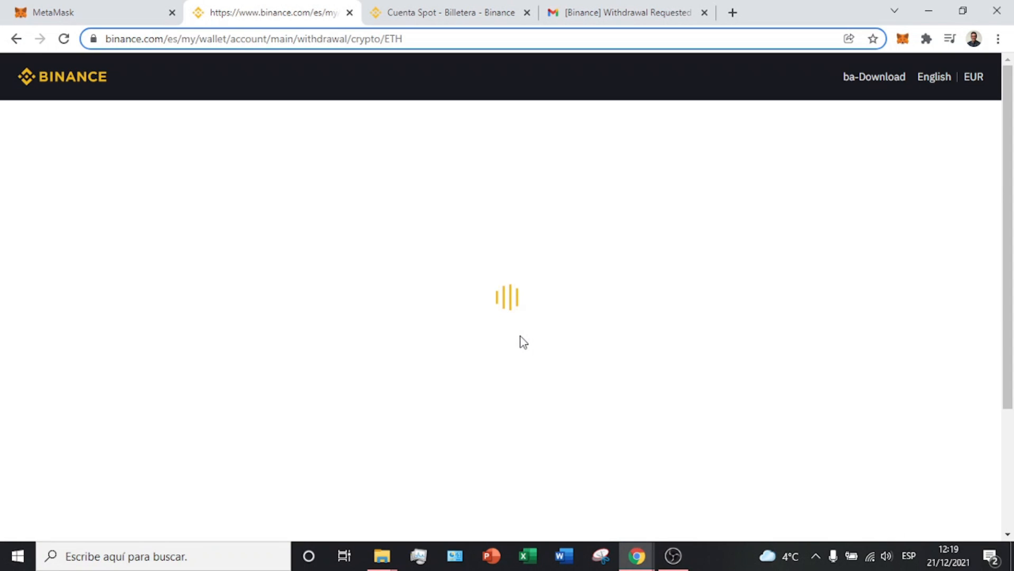
# Step: Open Historial de transacciones from the Billetera section of the account menu
pyautogui.click(59, 8)
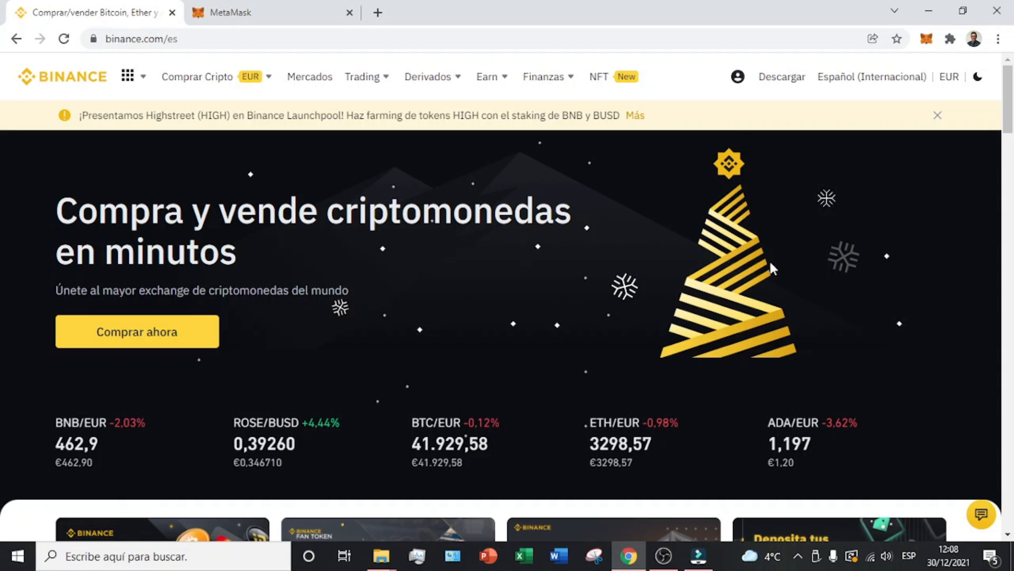
pyautogui.click(734, 86)
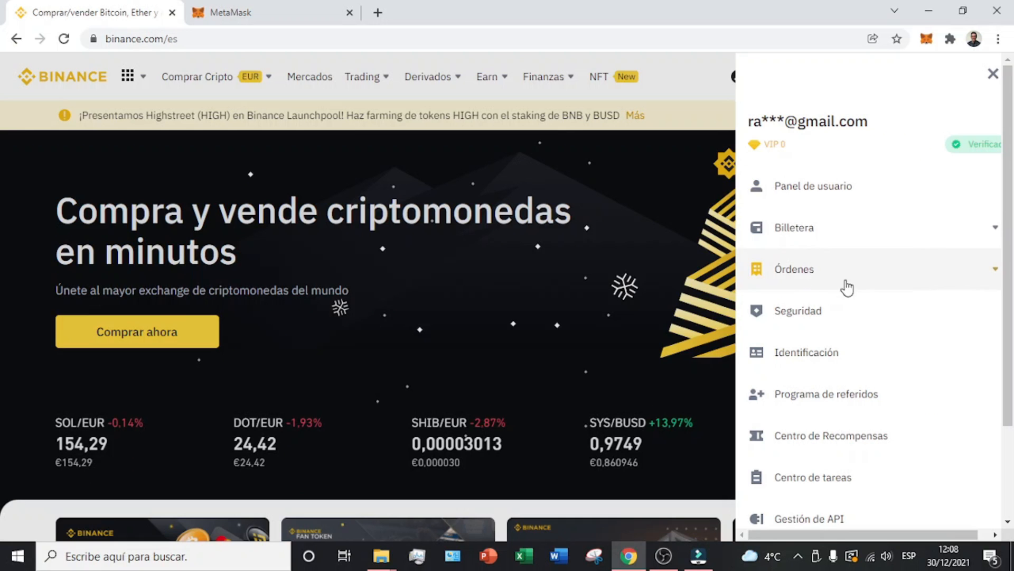
pyautogui.click(996, 230)
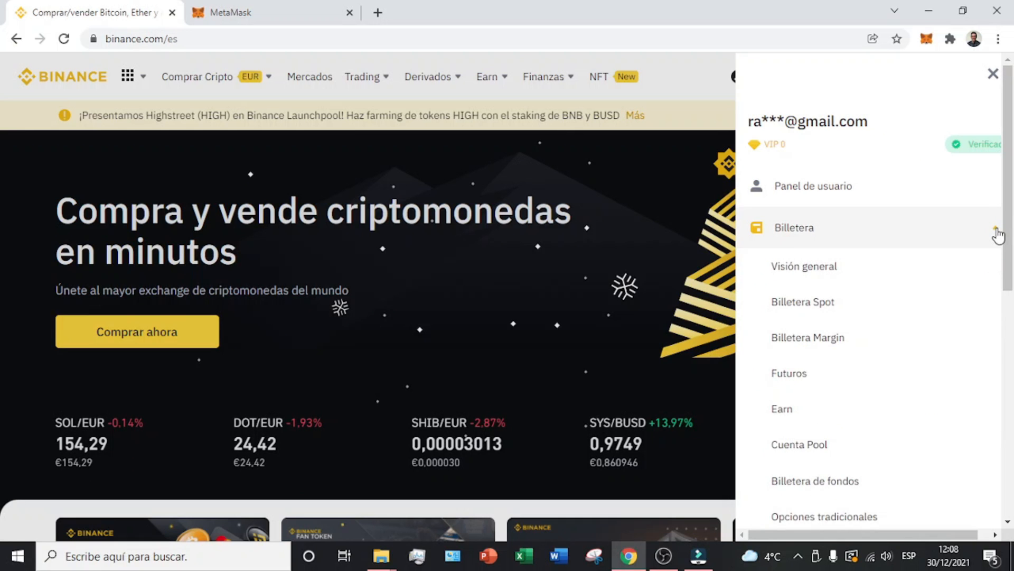
pyautogui.scroll(-2, 894, 333)
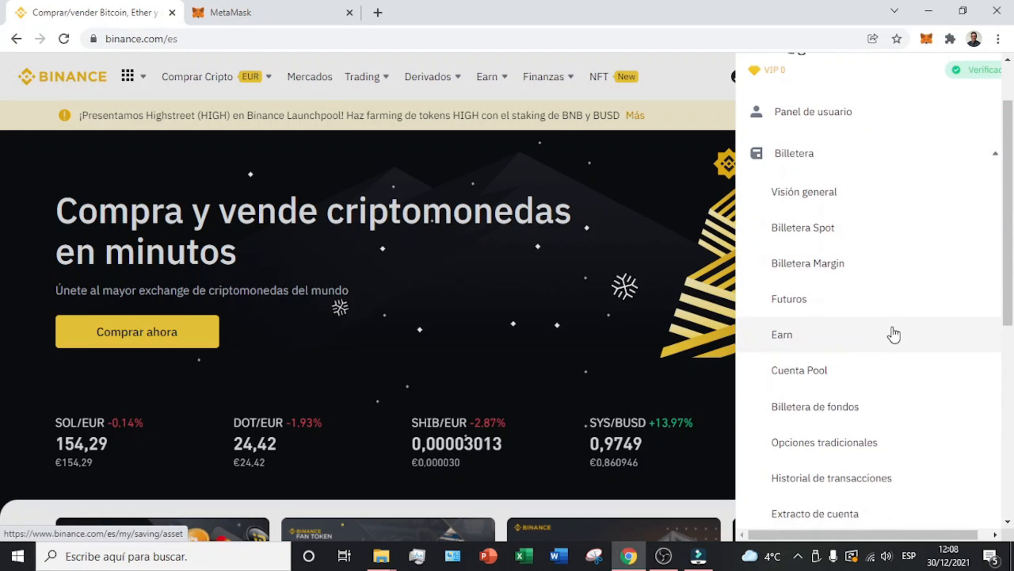
pyautogui.click(863, 490)
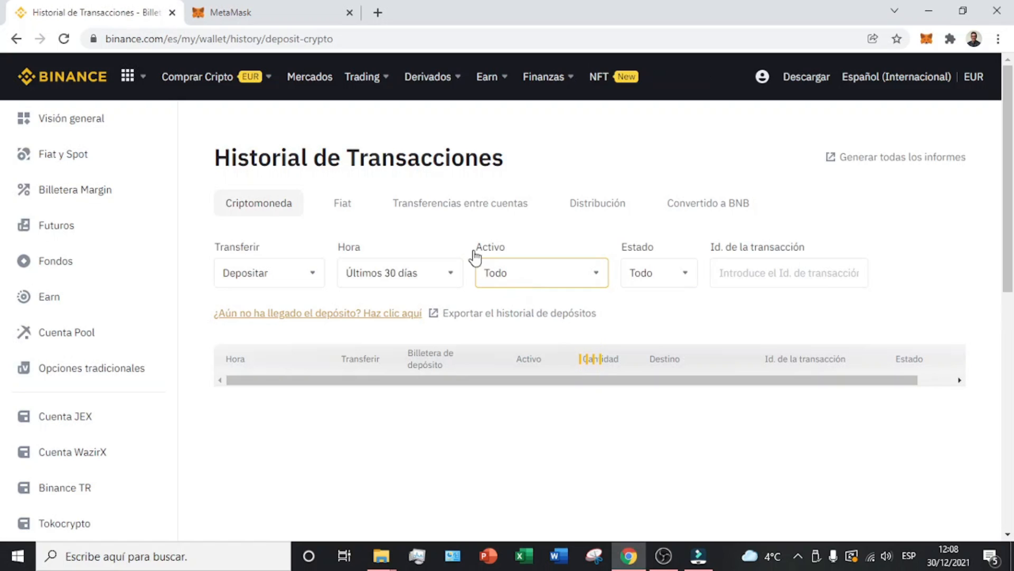
# Step: Filter the history to withdrawals and view the 0.000084 ETH withdrawal's Completed details
pyautogui.click(241, 286)
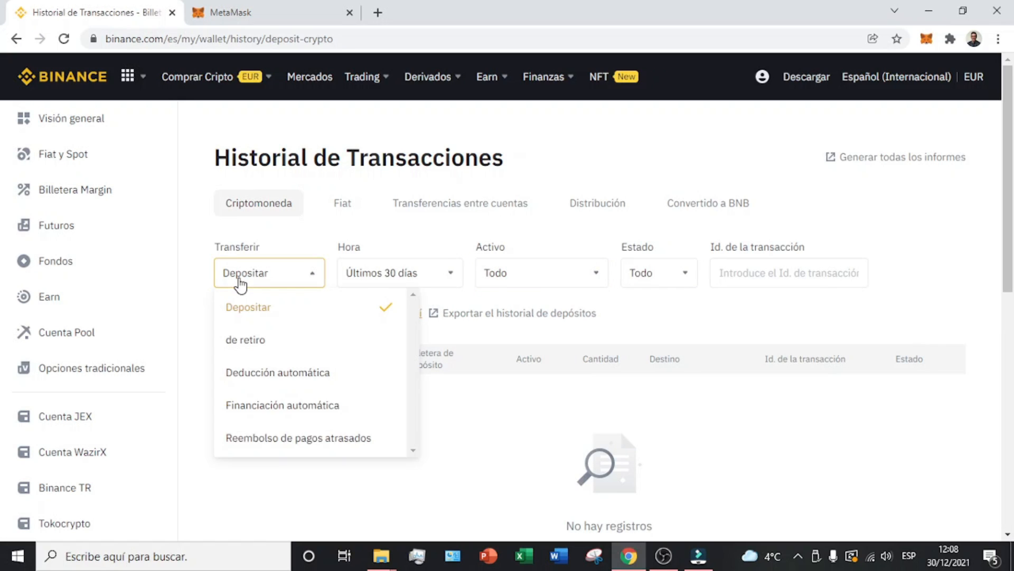
pyautogui.click(244, 345)
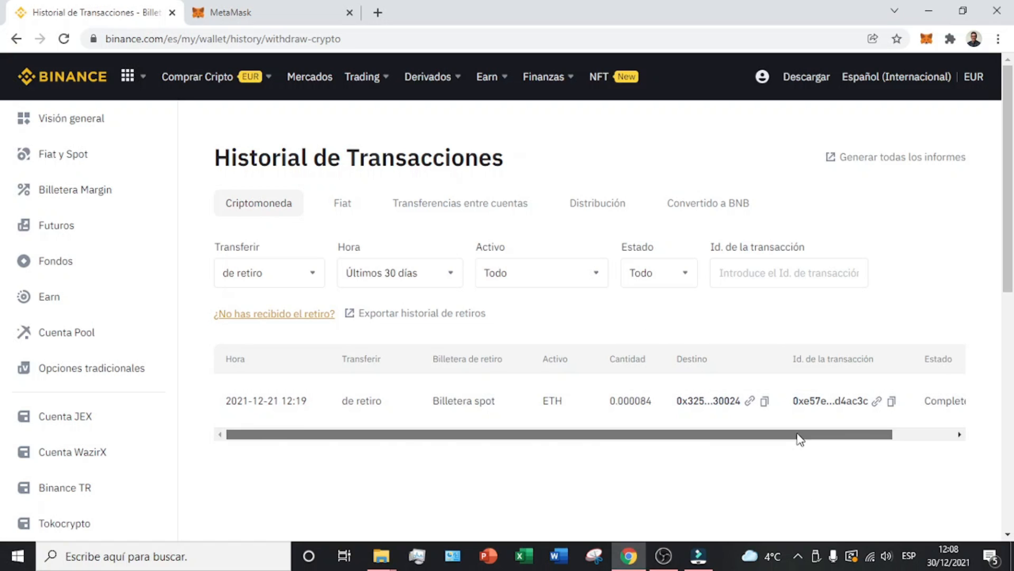
pyautogui.moveTo(797, 437); pyautogui.dragTo(899, 437)
pyautogui.click(951, 401)
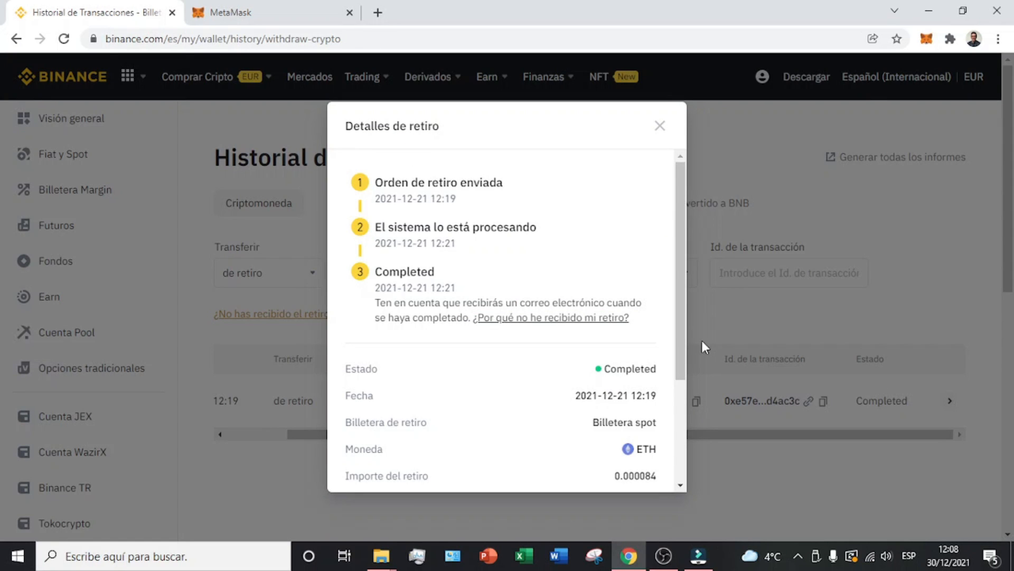
pyautogui.scroll(-3, 678, 365)
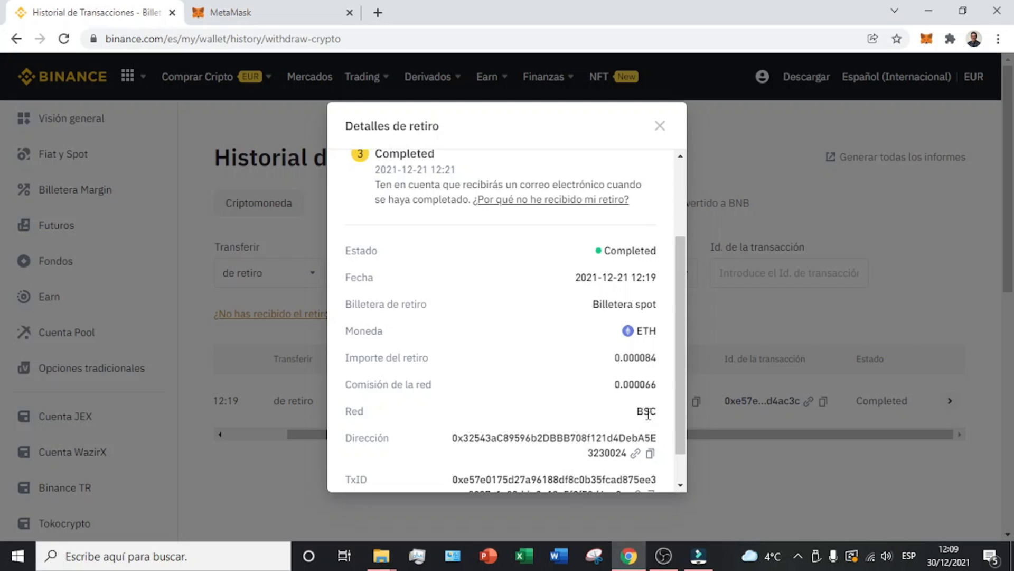
pyautogui.scroll(-2, 648, 415)
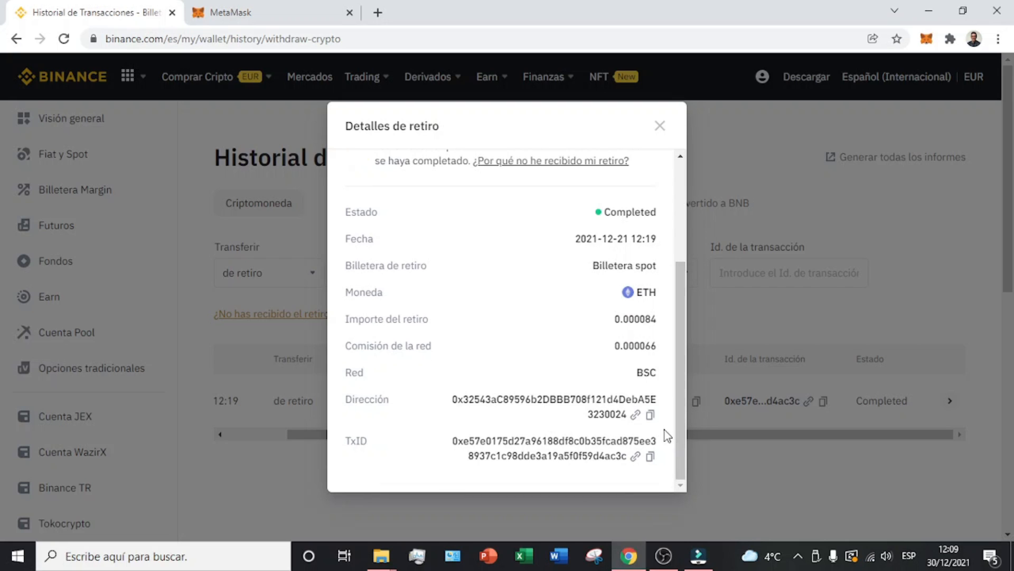
pyautogui.click(198, 6)
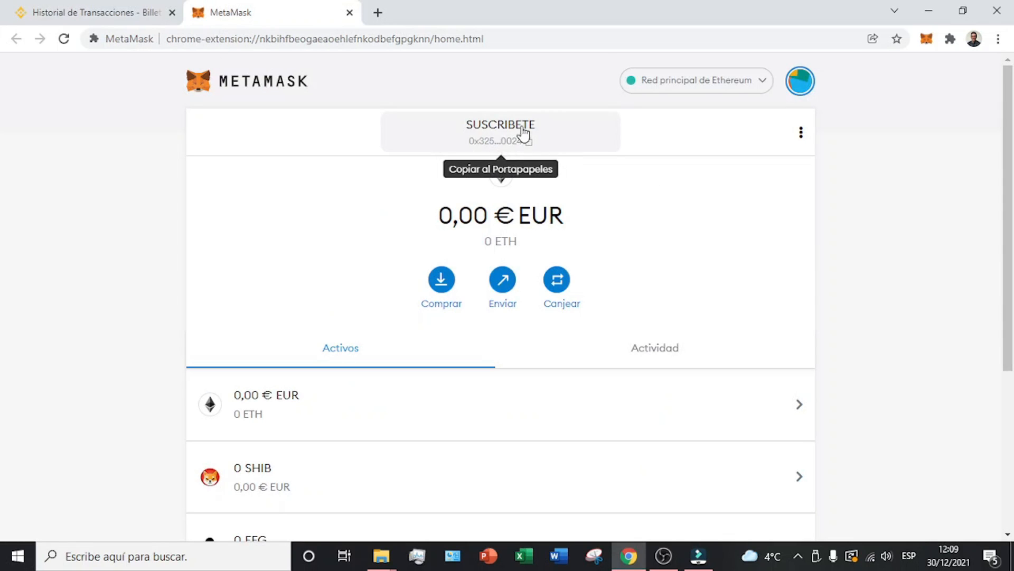
# Step: Put MetaMask on Smart Chain, showing the 0.000084 ETH, and open the Canjear screen
pyautogui.click(765, 86)
pyautogui.click(710, 264)
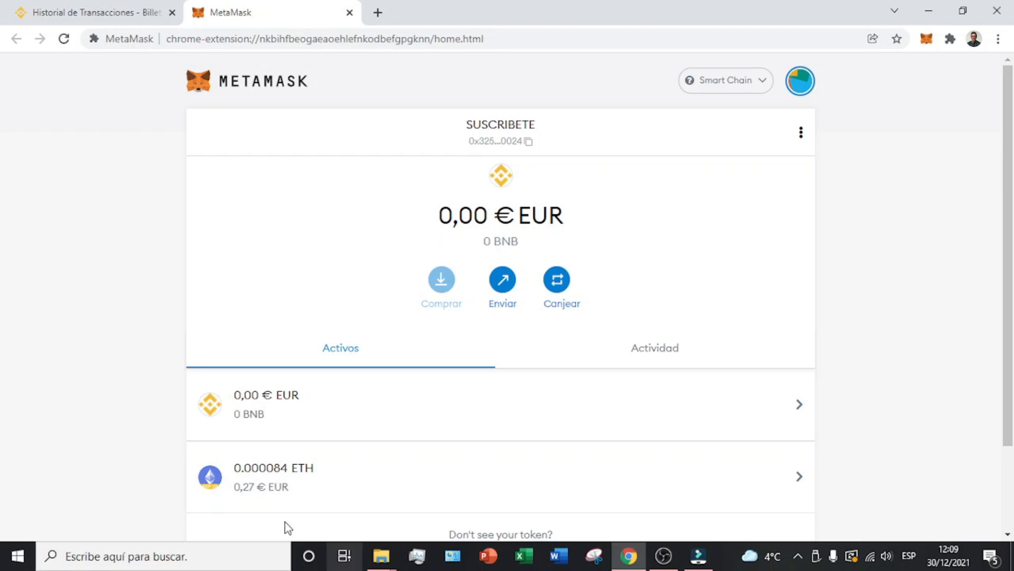
pyautogui.click(563, 289)
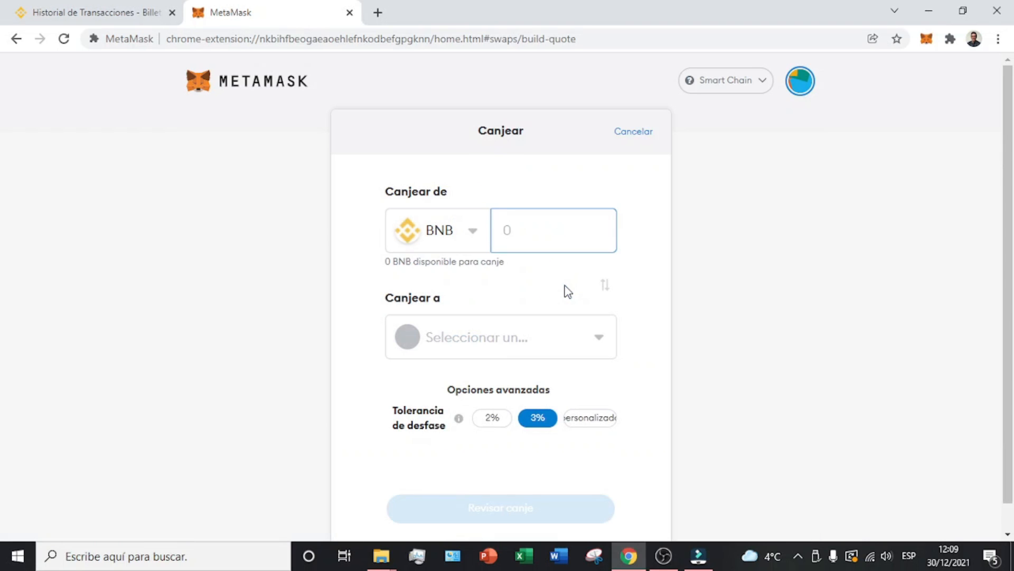
# Step: Set the swap from the full 0.000084 ETH to USDT with 2% slippage tolerance
pyautogui.click(472, 242)
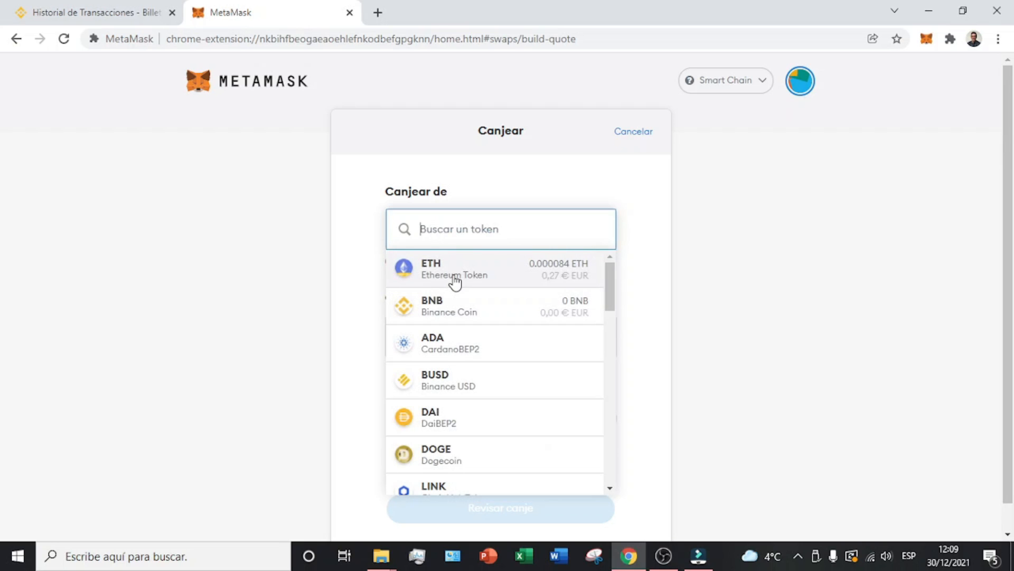
pyautogui.click(455, 281)
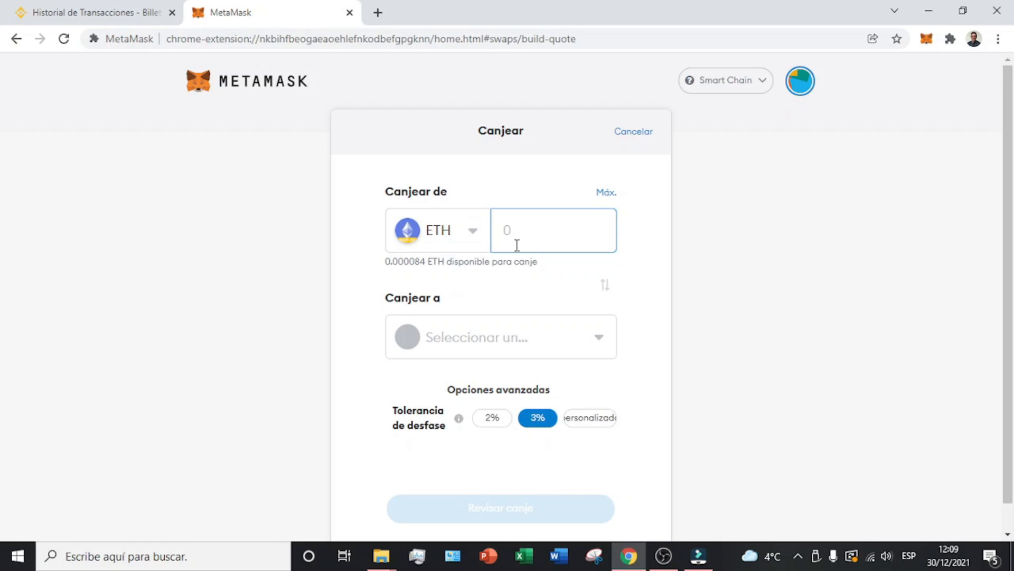
pyautogui.click(606, 194)
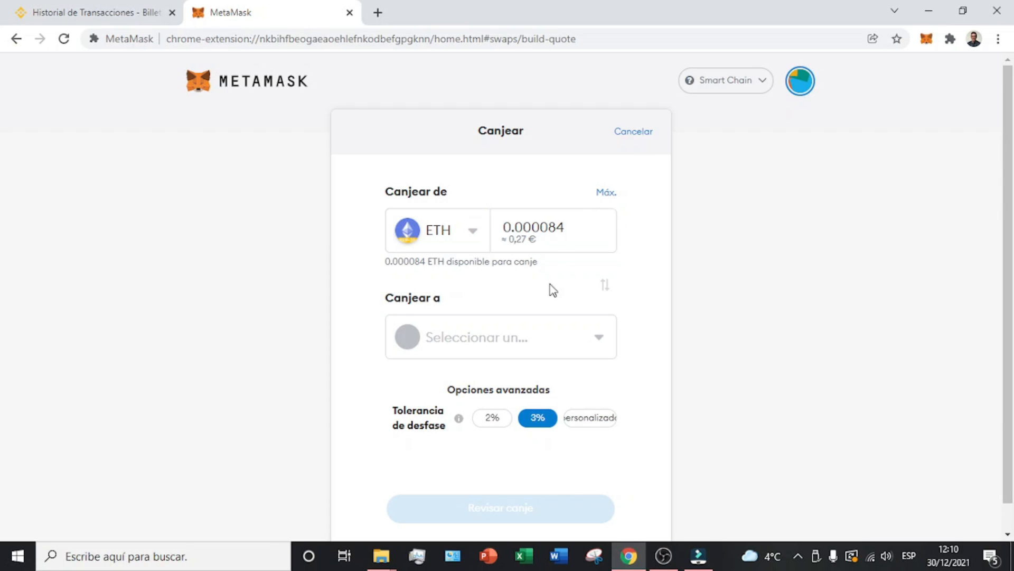
pyautogui.click(519, 340)
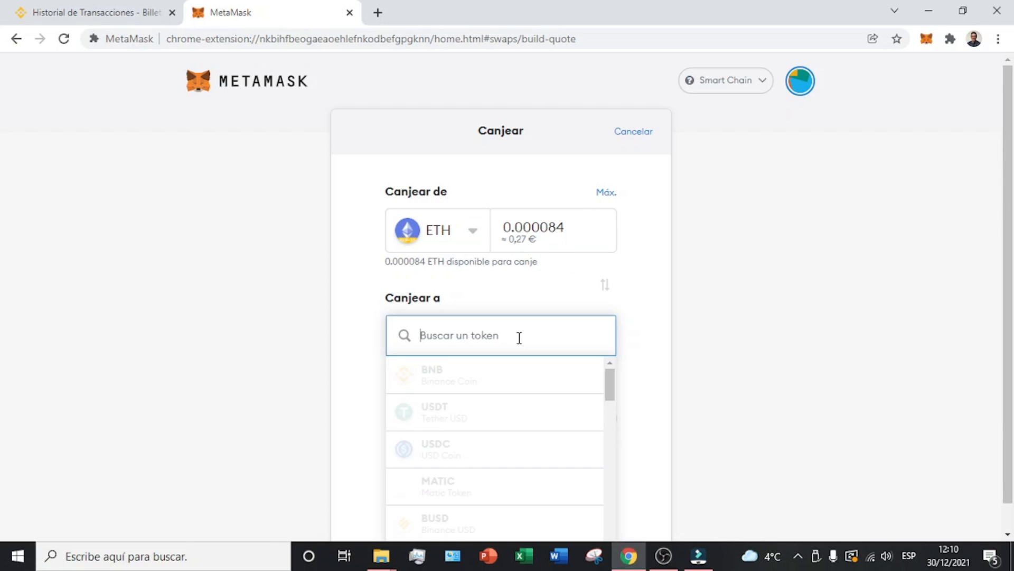
pyautogui.click(452, 423)
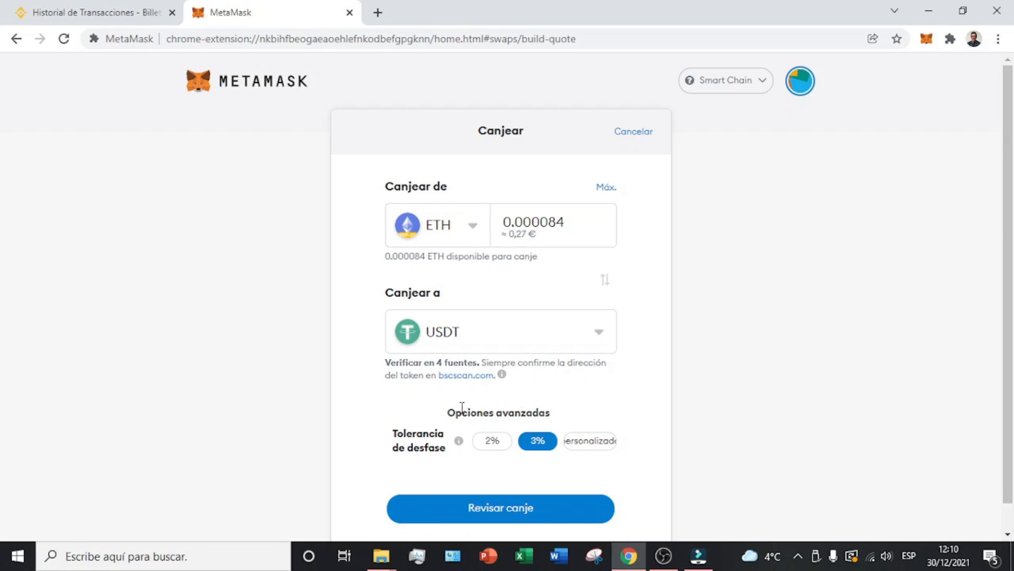
pyautogui.moveTo(534, 415); pyautogui.dragTo(462, 415)
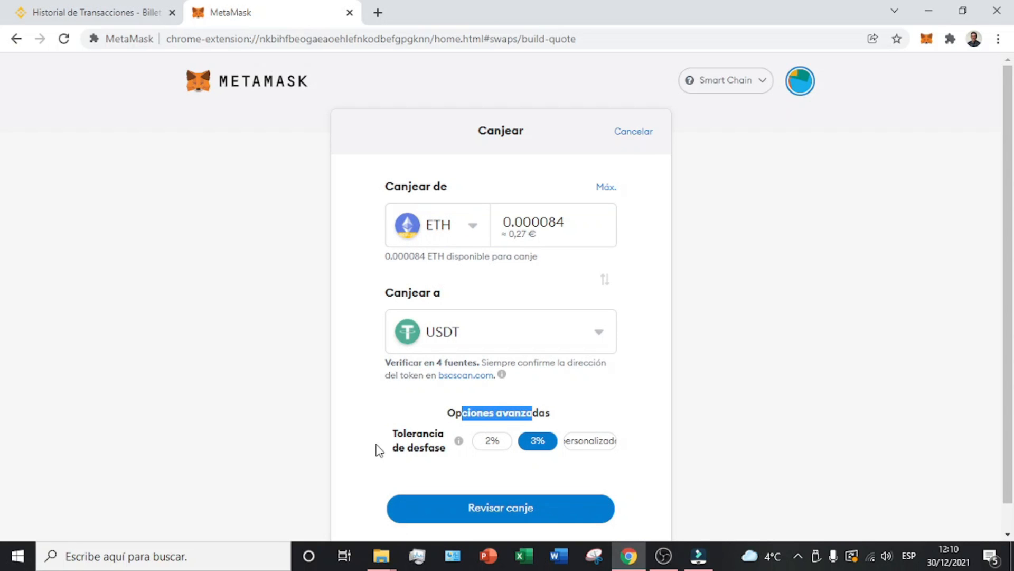
pyautogui.moveTo(420, 447); pyautogui.dragTo(425, 446)
pyautogui.moveTo(456, 443)
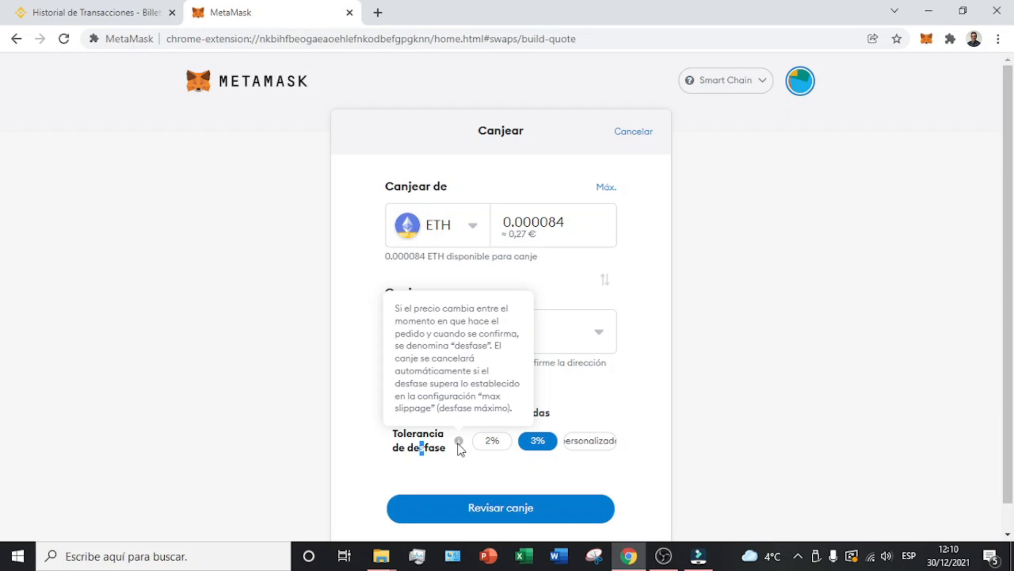
pyautogui.click(493, 442)
# Step: Request the quote and review the 0.31010012 USDT result, 0,43 € gas and 0,72 maximum fee
pyautogui.click(501, 506)
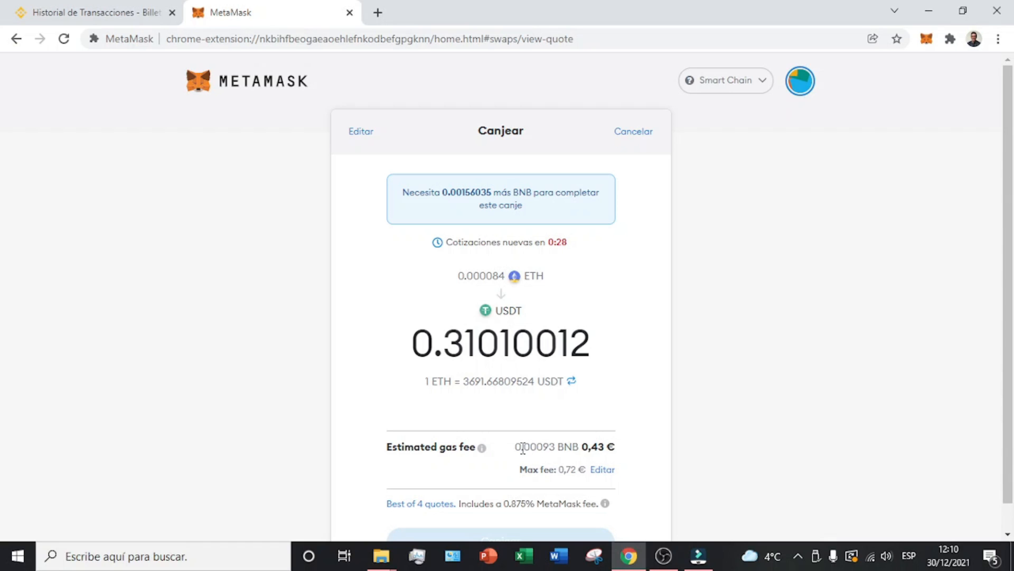
pyautogui.moveTo(591, 447); pyautogui.dragTo(624, 448)
pyautogui.moveTo(533, 471); pyautogui.dragTo(577, 471)
pyautogui.click(577, 472)
pyautogui.doubleClick(577, 471)
pyautogui.moveTo(544, 448); pyautogui.dragTo(548, 449)
pyautogui.moveTo(559, 447); pyautogui.dragTo(579, 448)
pyautogui.moveTo(531, 451); pyautogui.dragTo(578, 451)
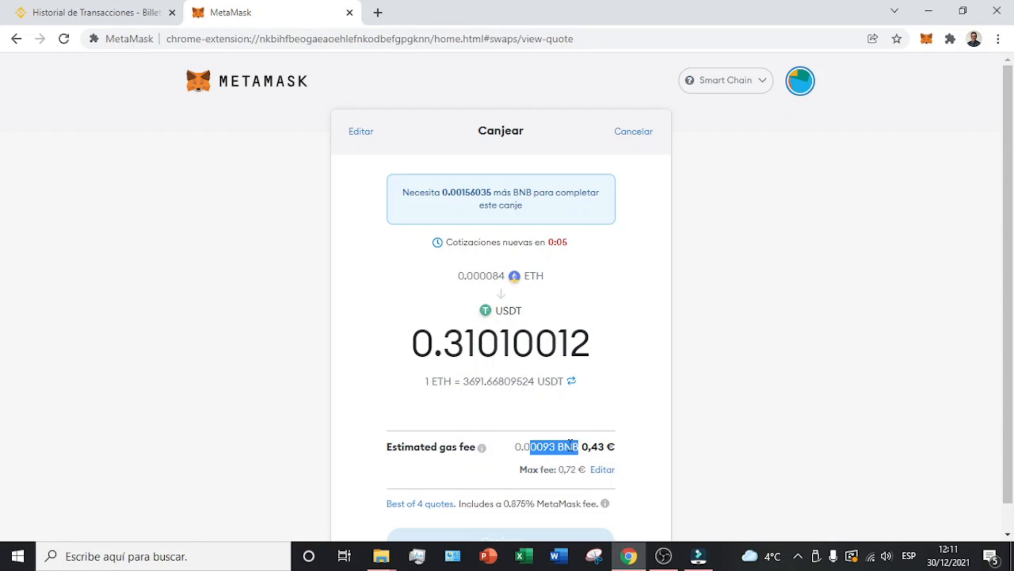